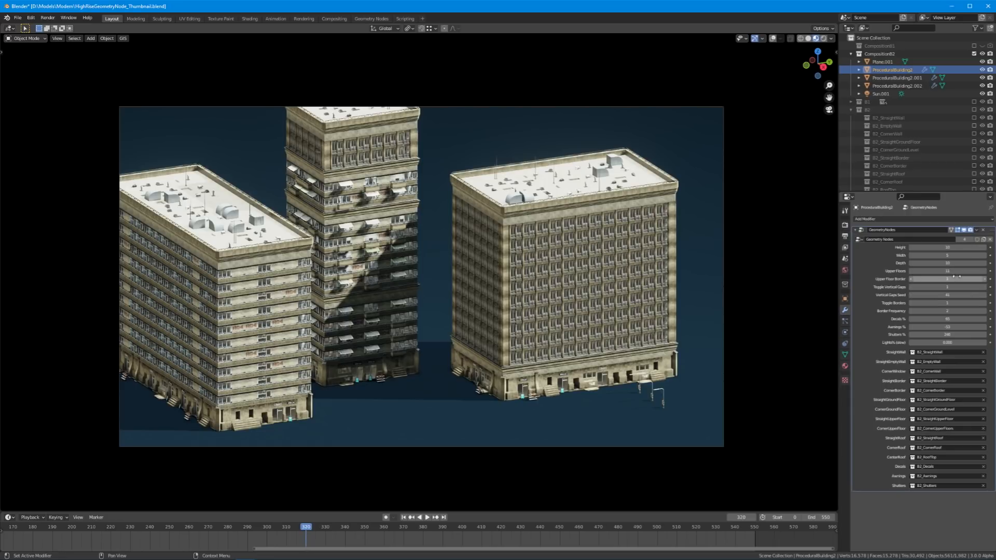
Step: Reduce the Height and Upper Floors values of the building at the right of the scene and raise its Awnings % value
left_click_drag(951, 271, 896, 271)
mouse_move(947, 248)
left_mouse_down()
mouse_move(975, 248)
mouse_move(928, 248)
left_mouse_up()
left_click_drag(932, 327, 980, 326)
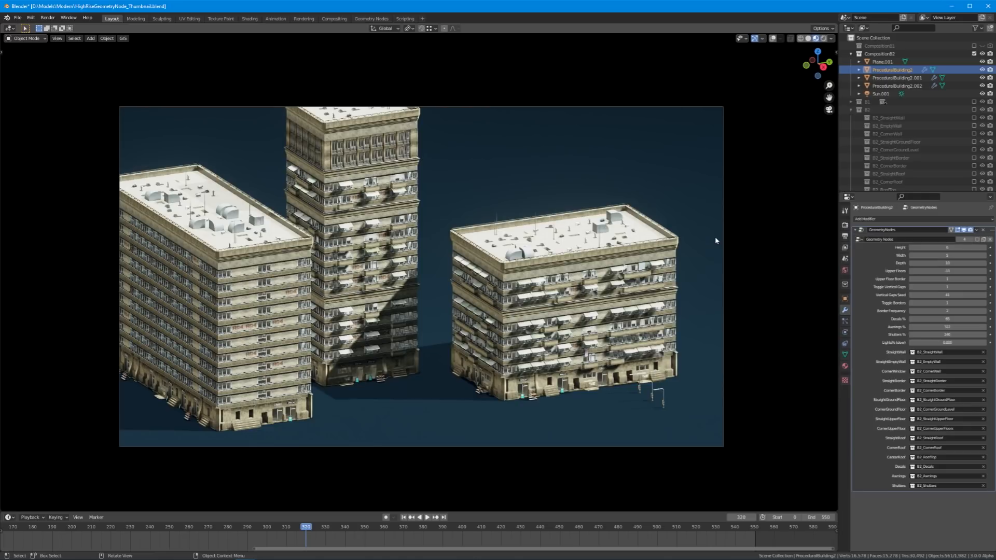
Step: Exclude the CompositionB2 collection and enable B2_StraightWall so the wall and ground floor modules can be viewed on their own
left_click(807, 39)
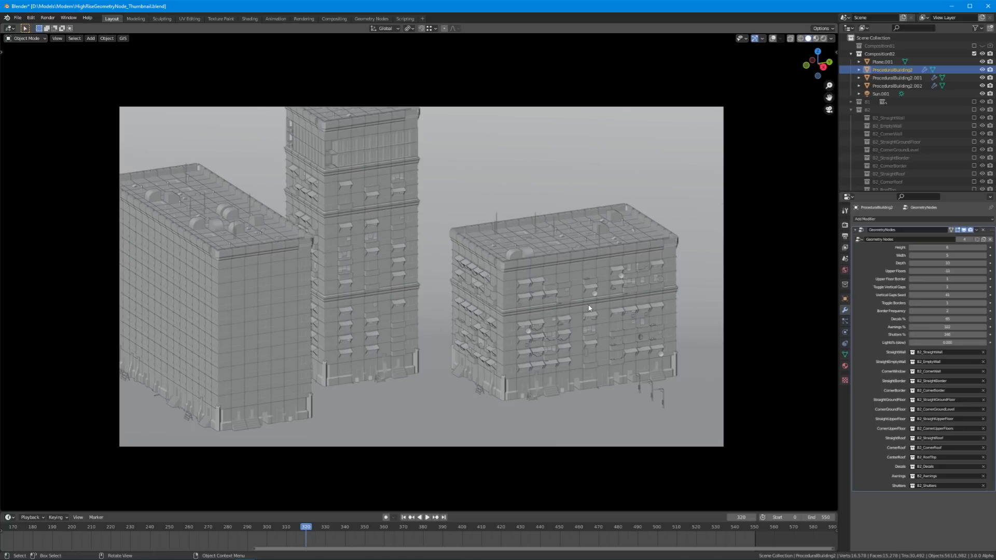
left_click(974, 54)
left_click(974, 78)
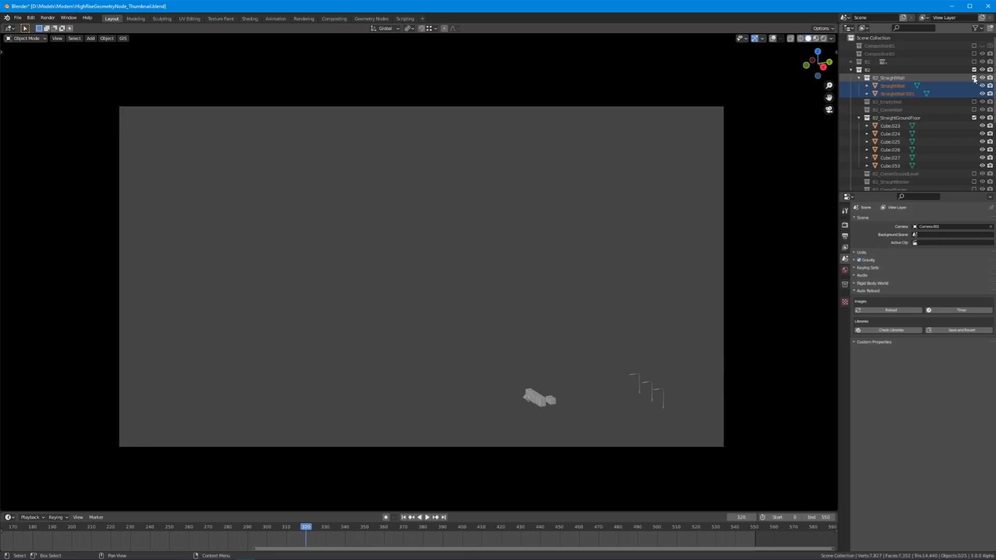
middle_click_drag(736, 233, 543, 343)
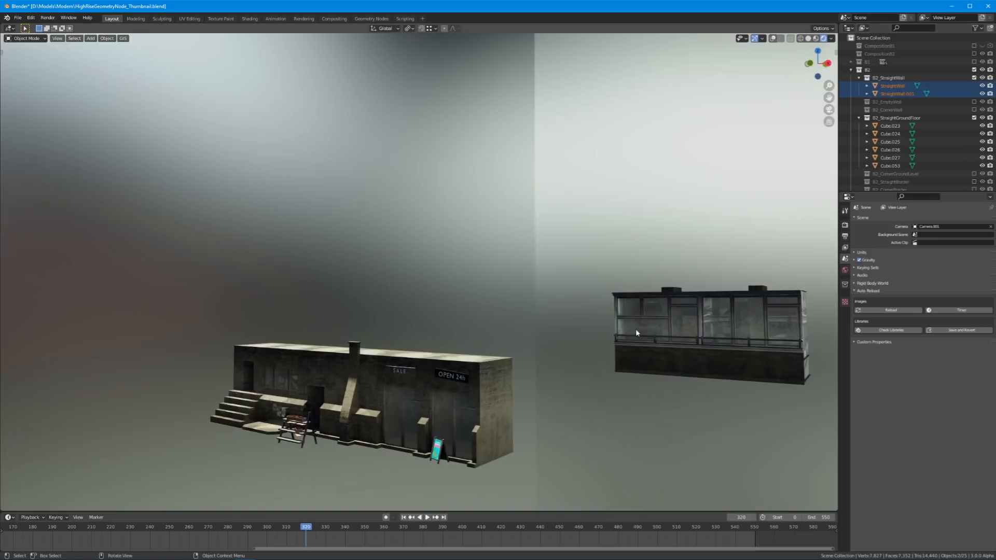
middle_click_drag(635, 329, 444, 301)
scroll(615, 358, "down", 1)
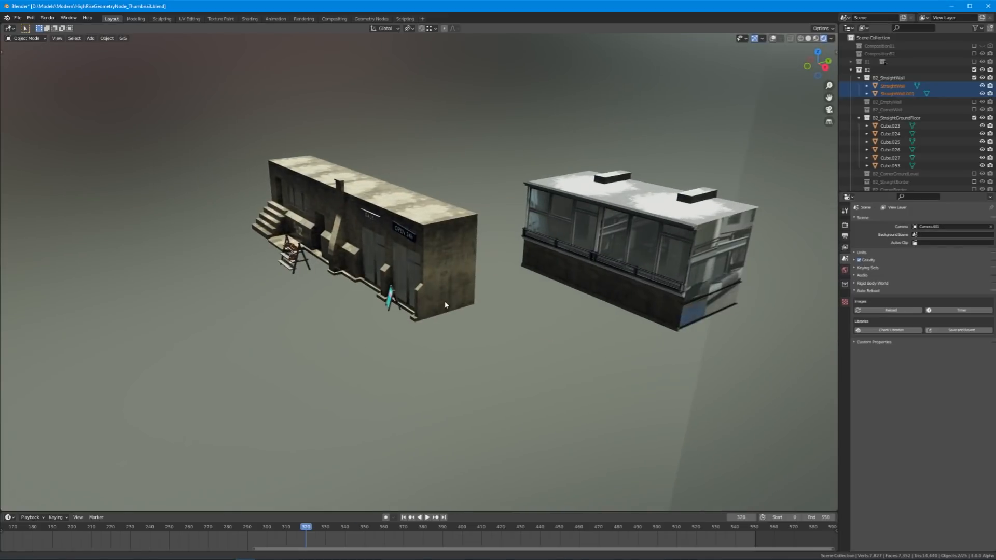
Step: Move the second straight wall module away from its neighbour by about -0.45 m in X, 0.26 m in Y and 1.3 m in Z
left_click(663, 268)
key("g")
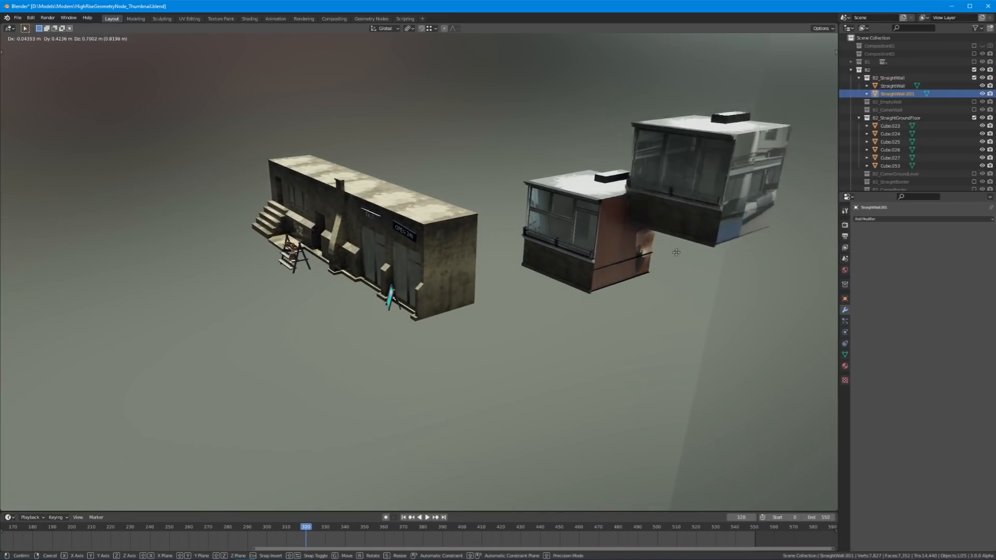
left_click(645, 199)
Step: Examine the moved wall module's windows and ledge up close, and compare the separate building modules from a distance
middle_click_drag(644, 199, 685, 265, "shift")
scroll(553, 276, "up", 3)
middle_click_drag(684, 265, 683, 370, "shift")
scroll(380, 280, "up", 3)
middle_click_drag(380, 280, 421, 310)
middle_click_drag(269, 250, 720, 413, "shift")
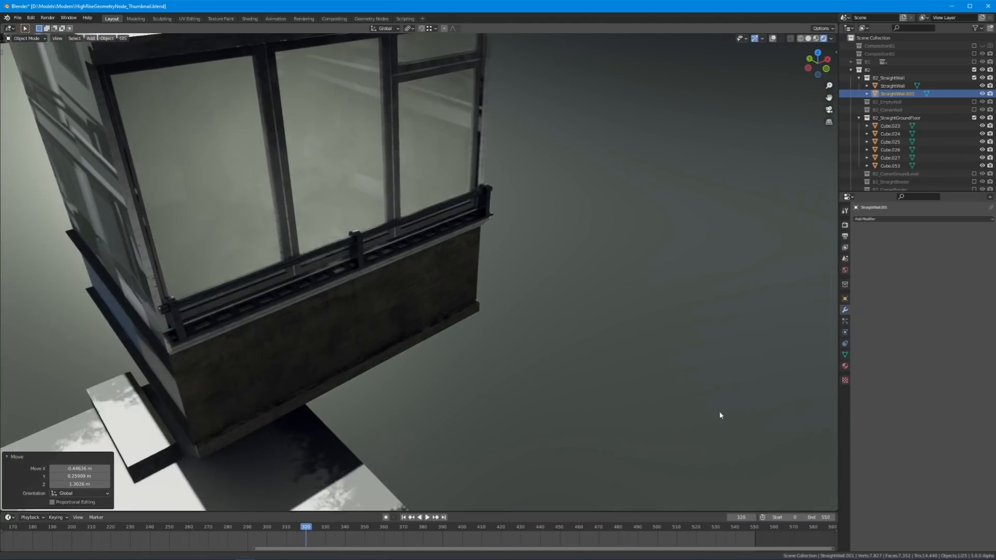
scroll(389, 249, "down", 5)
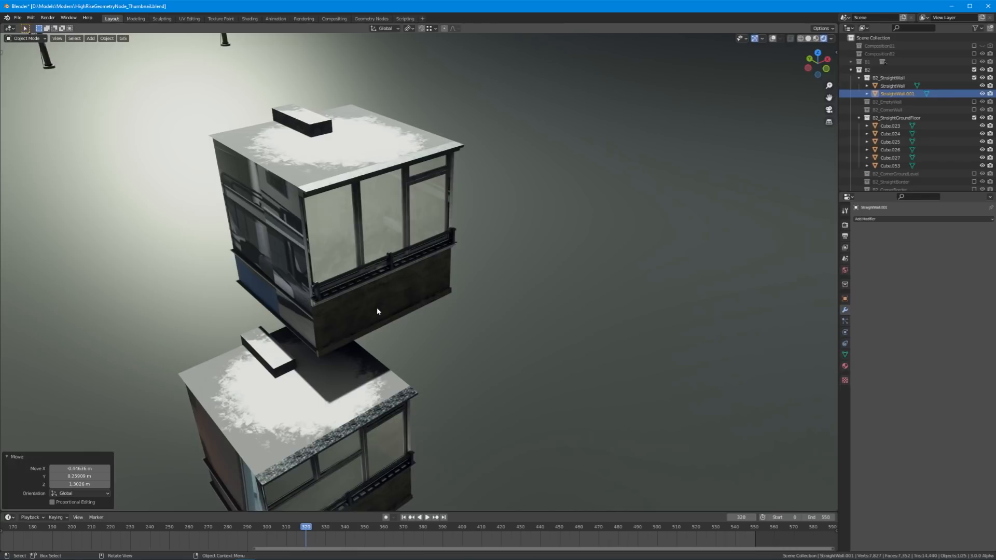
scroll(377, 308, "down", 7)
middle_click_drag(406, 337, 437, 288)
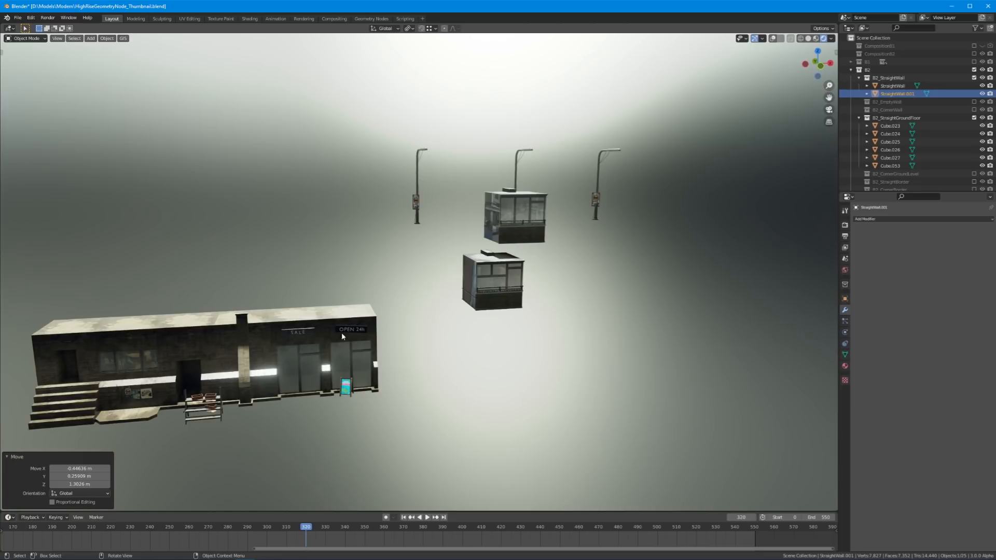
left_click(318, 352)
key("g")
right_click(254, 265)
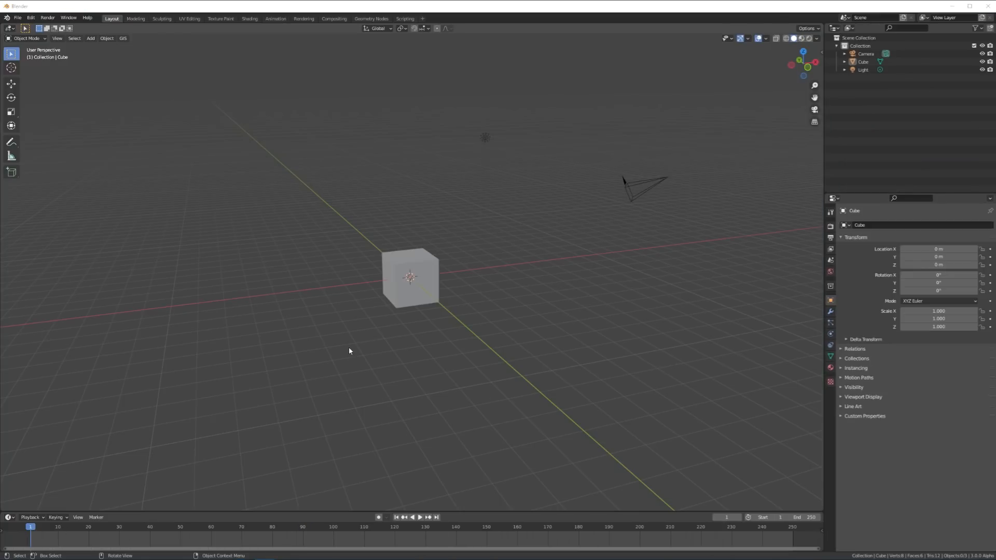
Step: Delete all the default objects from the new scene
scroll(421, 255, "up", 1)
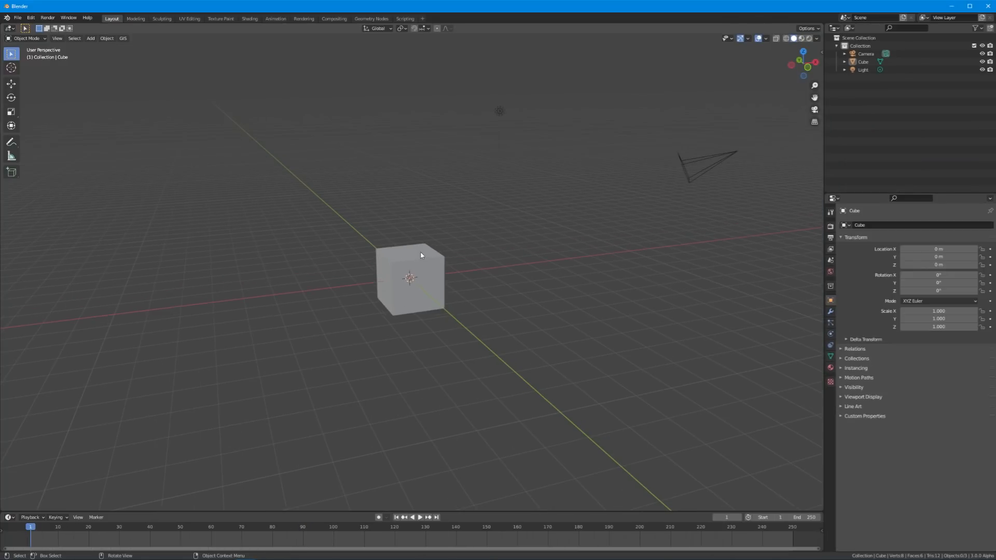
key("a")
key("x")
left_click(421, 249)
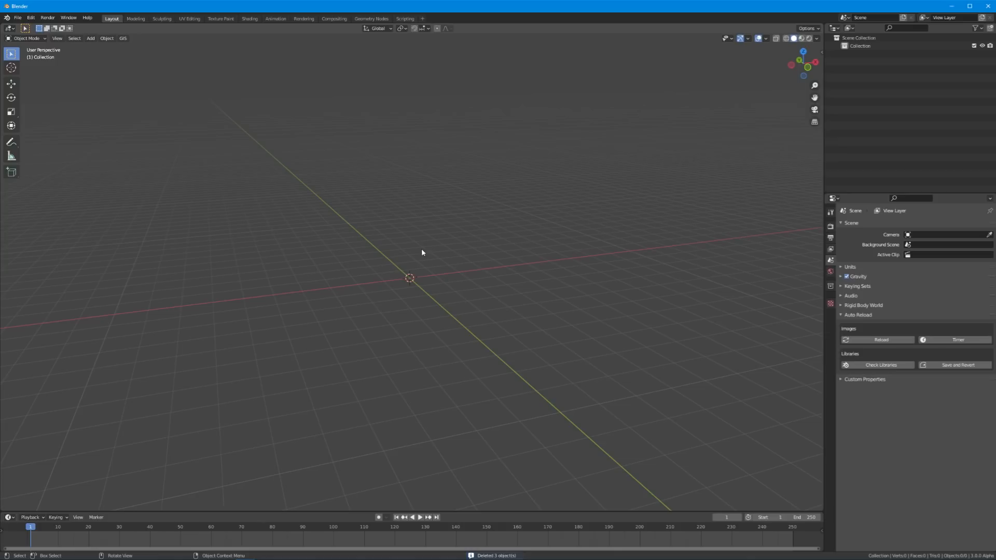
Step: Add a Monkey mesh at the world origin
key("shift+a")
mouse_move(518, 222)
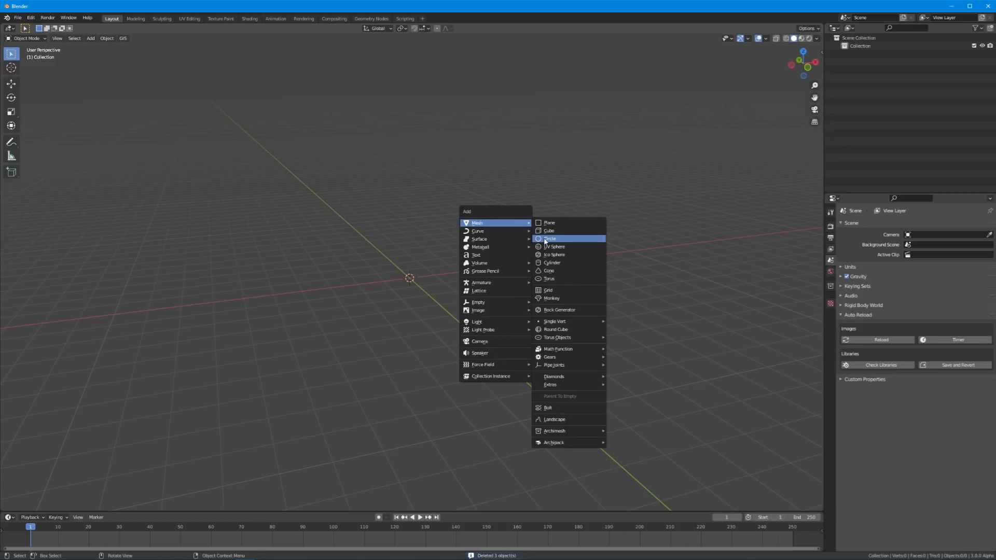
left_click(555, 300)
middle_click_drag(529, 257, 513, 249)
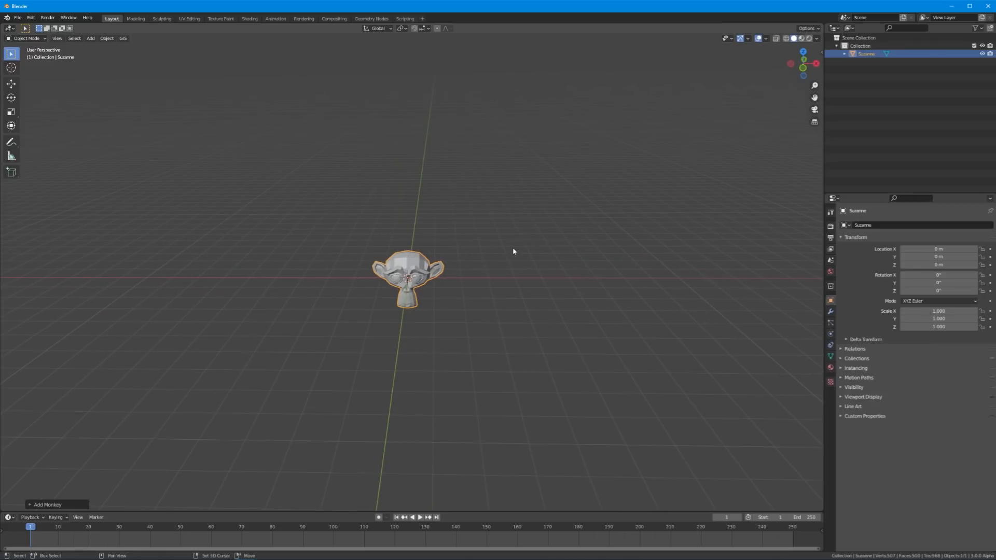
Step: Split the 3D viewport vertically and turn the new area into a Geometry Node Editor
left_click_drag(821, 26, 469, 101)
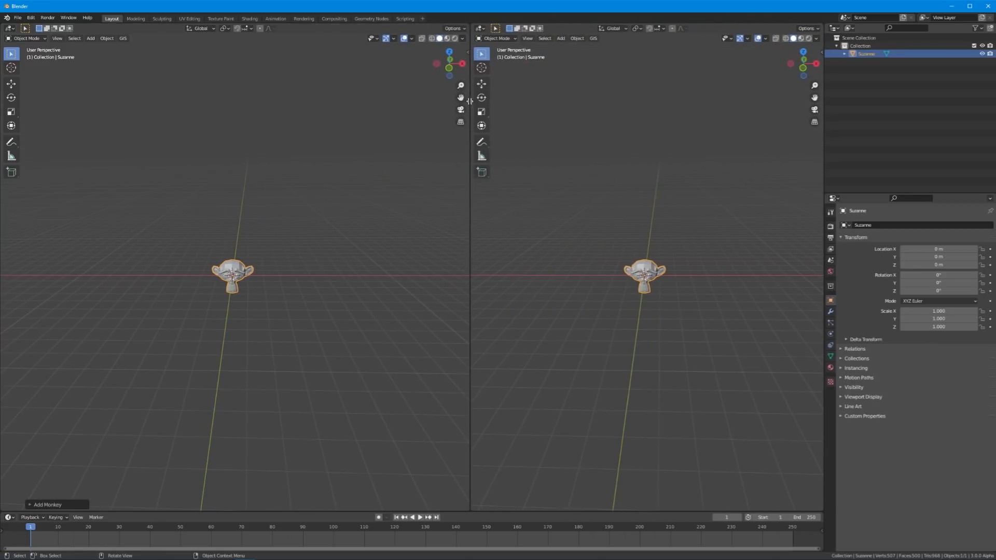
left_click(478, 30)
left_click(501, 95)
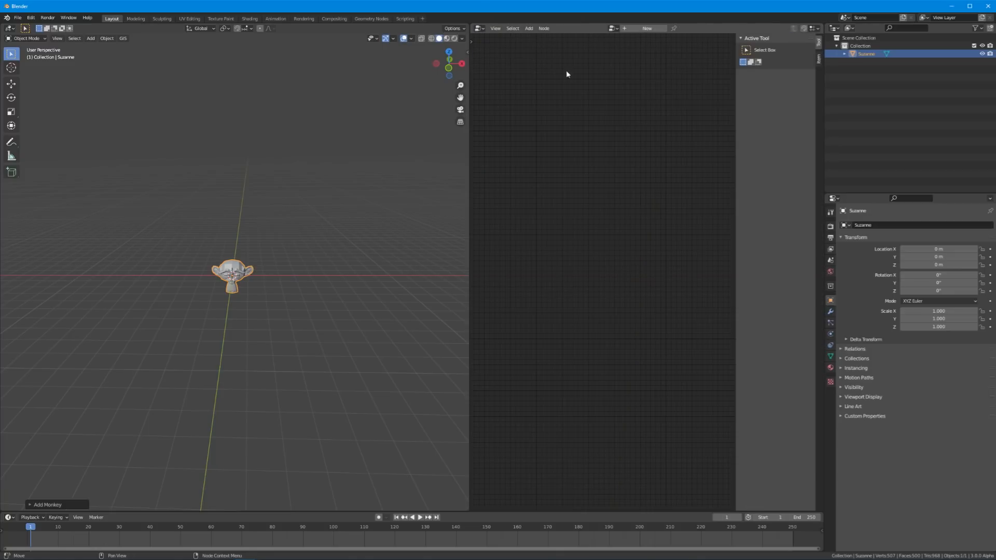
Step: Create a new geometry node tree for the monkey, hide the node editor's sidebar and frame all nodes
left_click(643, 29)
key("n")
key("Home")
middle_click_drag(109, 273, 274, 242)
scroll(273, 241, "up", 5)
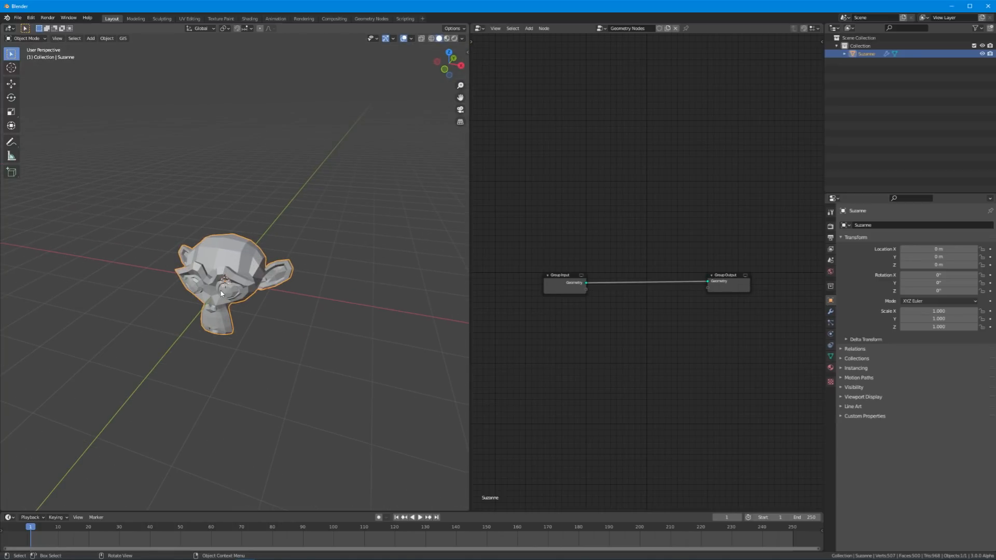
Step: Add a cube mesh and move it along the Y axis to a spot behind the monkey
key("shift+a")
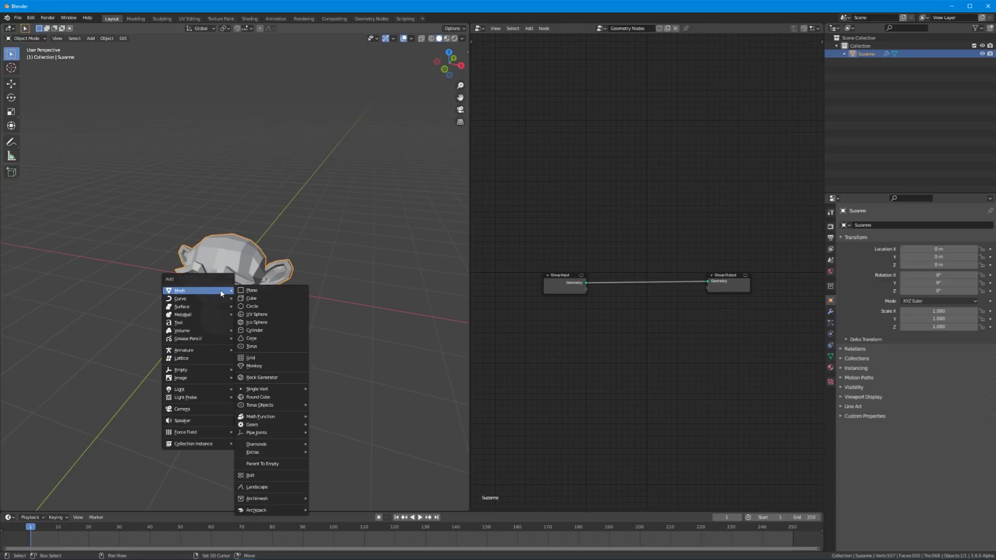
left_click(248, 299)
scroll(237, 313, "down", 2)
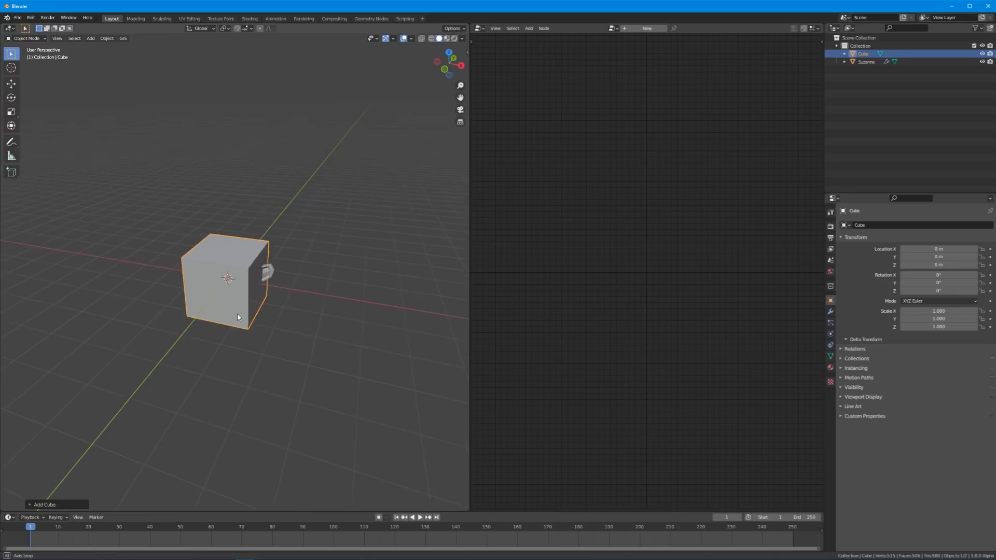
middle_click_drag(238, 313, 202, 332)
key("g")
key("y")
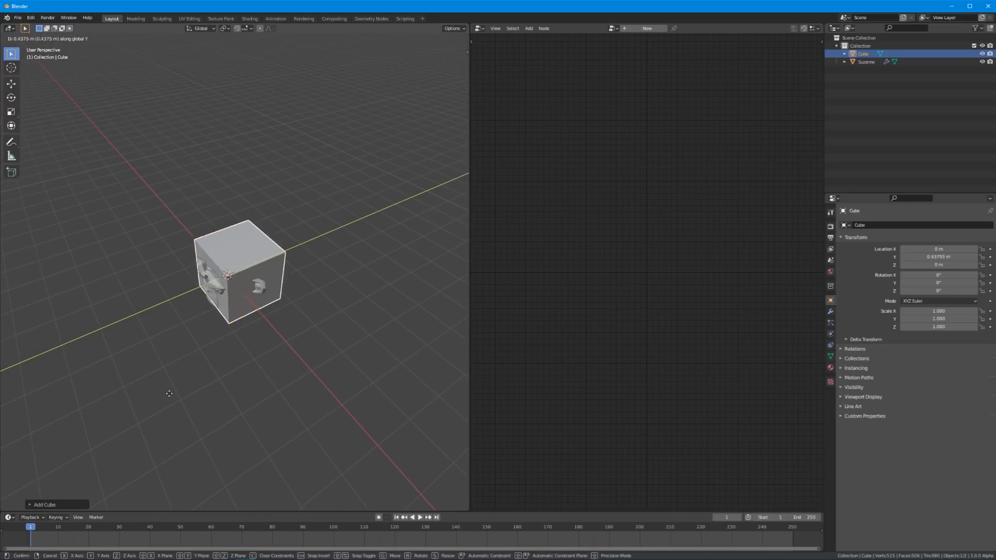
left_click(323, 310)
middle_click_drag(306, 316, 191, 319)
Step: Select the monkey and add a Point Instance node above the link in its node tree
left_click(181, 304)
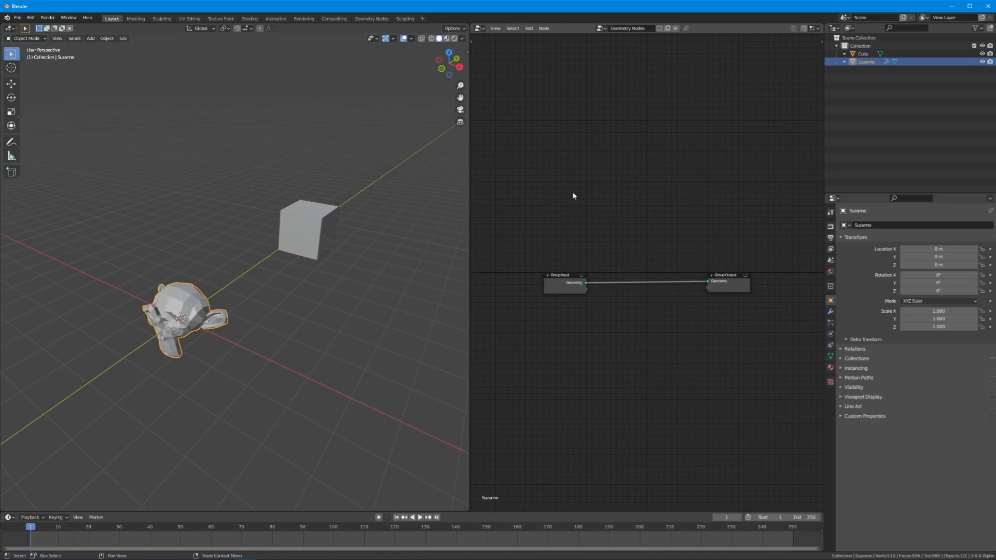
key("shift+a")
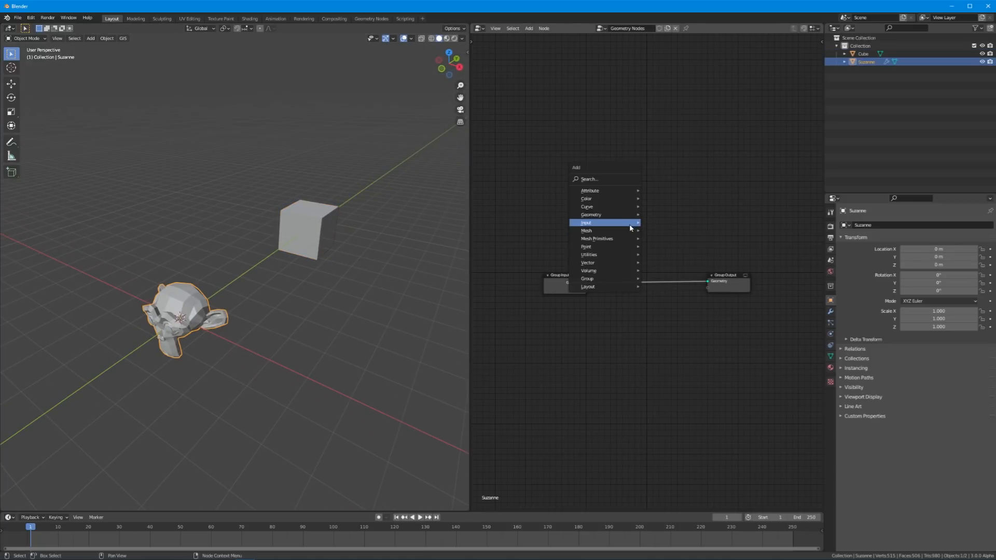
mouse_move(612, 247)
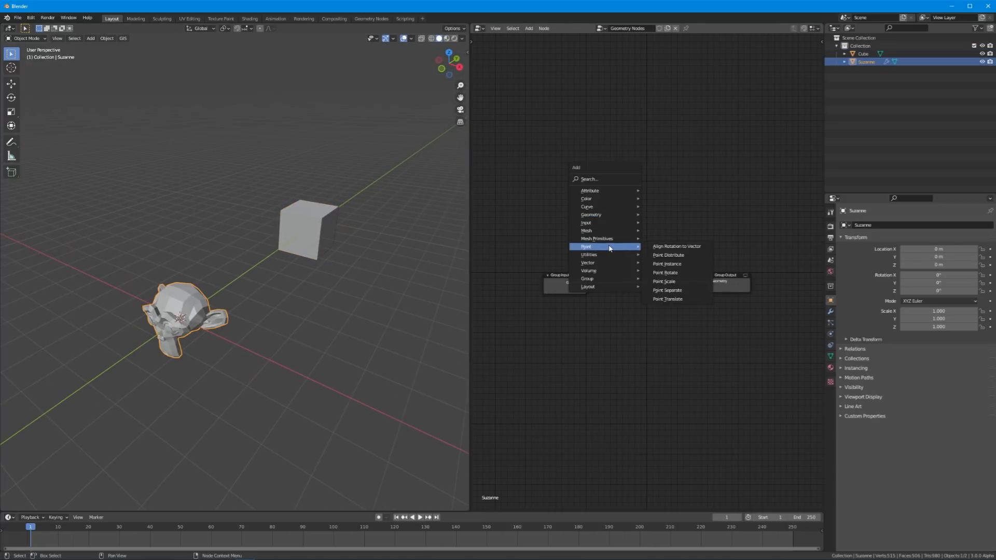
left_click(681, 266)
left_click(674, 252)
scroll(672, 248, "up", 2)
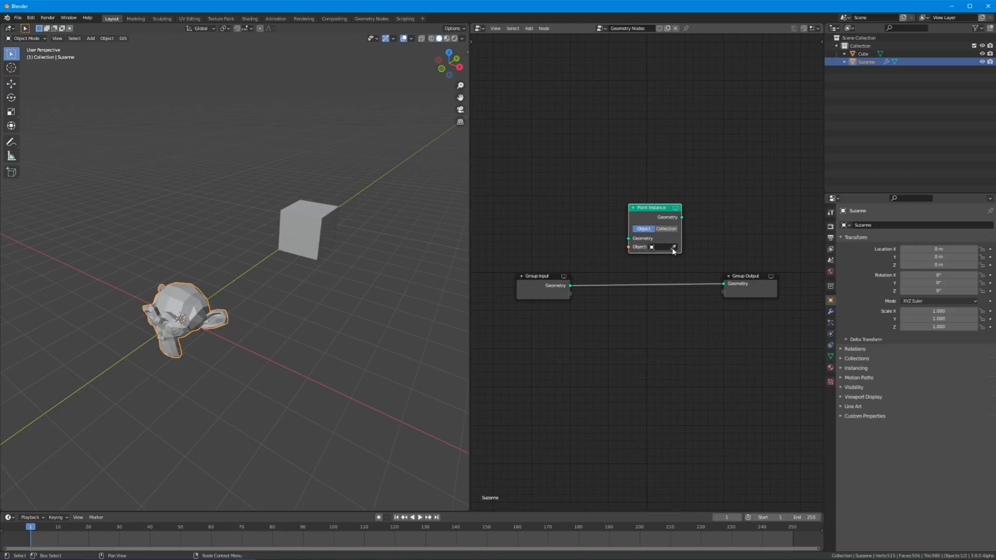
Step: Set the Point Instance node's object to Cube and insert the node between Group Input and Group Output
left_click(674, 247)
left_click(321, 226)
left_click(662, 247)
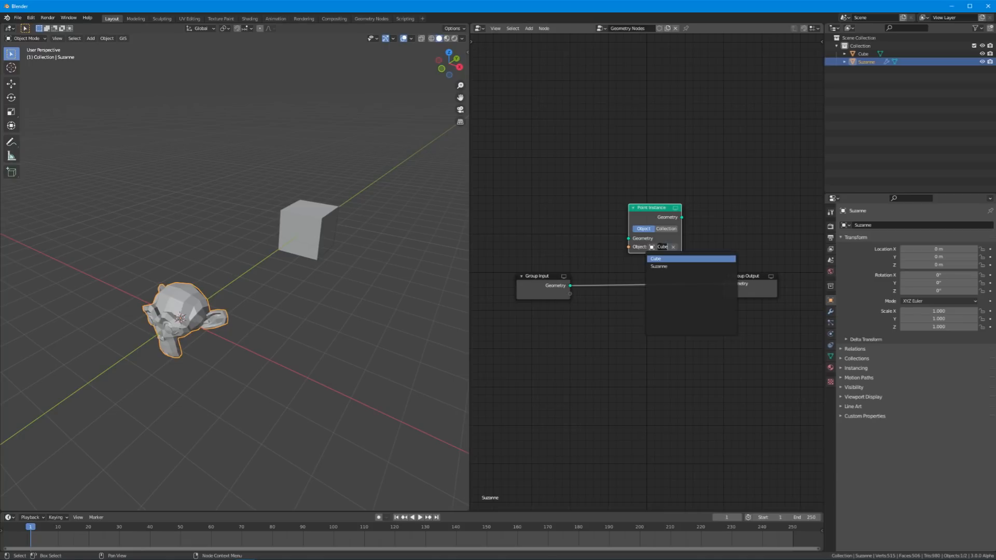
left_click(653, 194)
left_click_drag(648, 213, 636, 266)
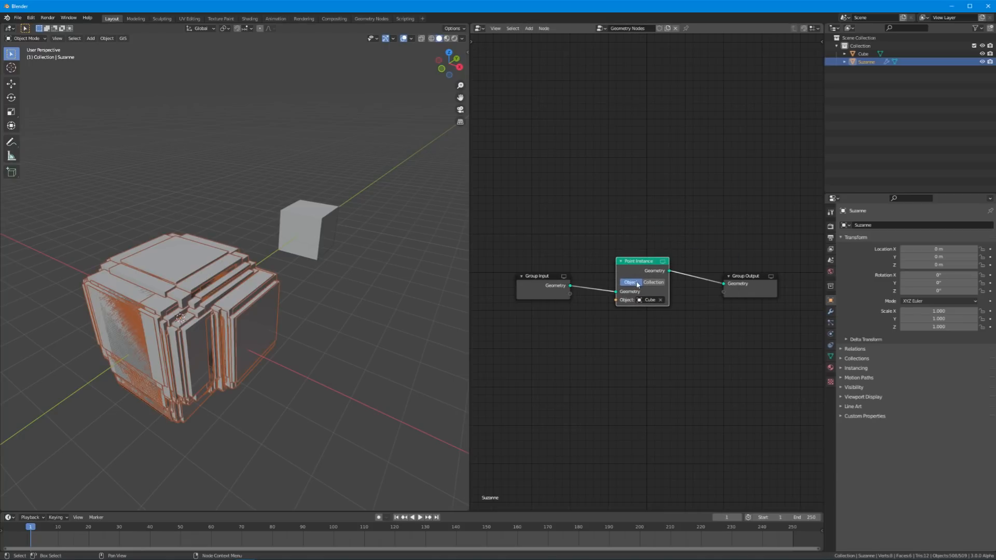
Step: Scale down the cube's mesh in Edit Mode to shrink the instances on the monkey's points
middle_click_drag(260, 280, 287, 252)
left_click(288, 253)
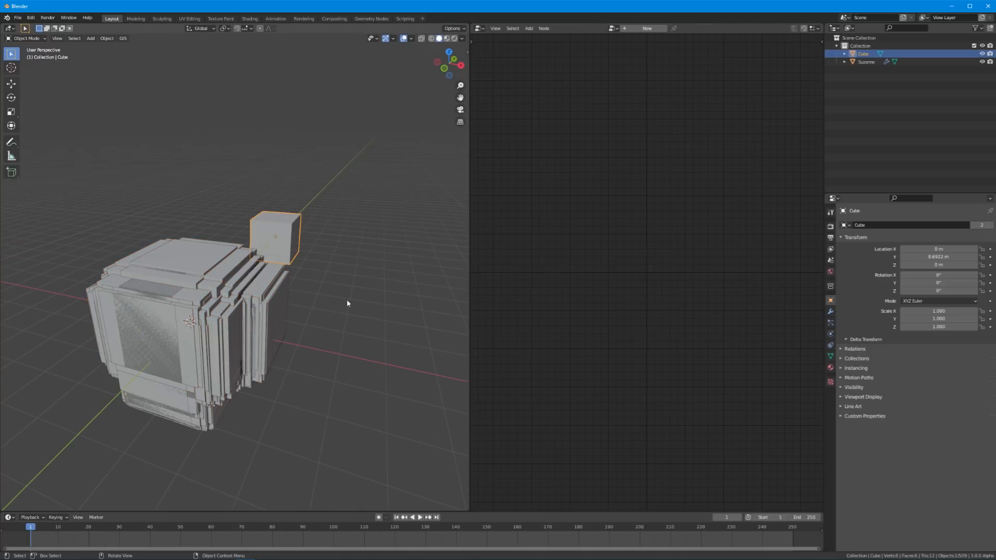
key("Tab")
key("s")
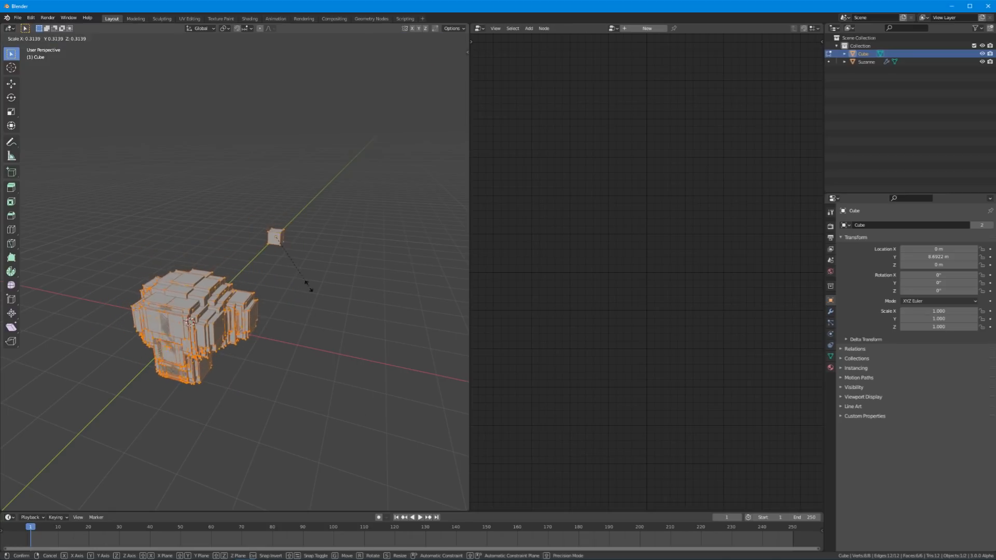
left_click(283, 248)
middle_click_drag(249, 314, 265, 300)
scroll(146, 405, "up", 6)
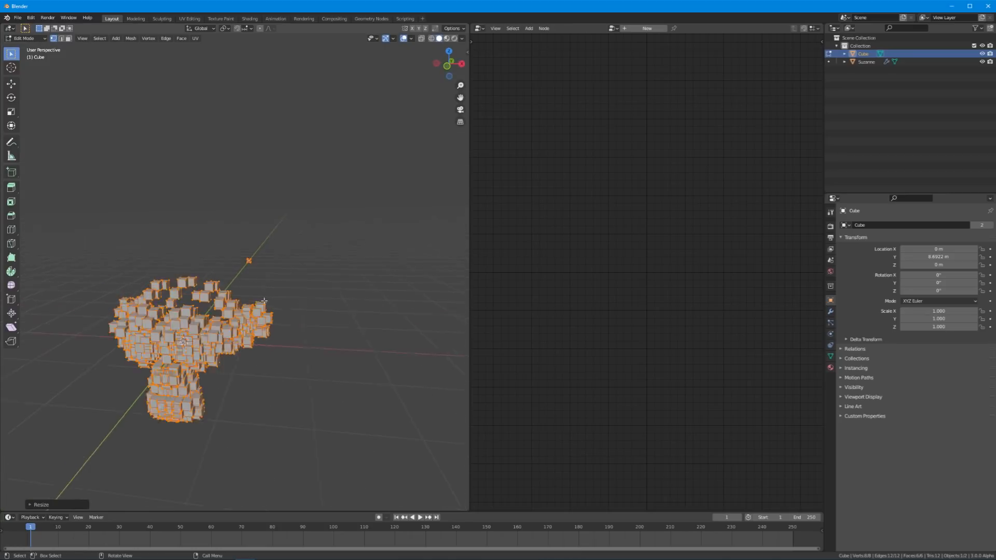
scroll(147, 405, "down", 3)
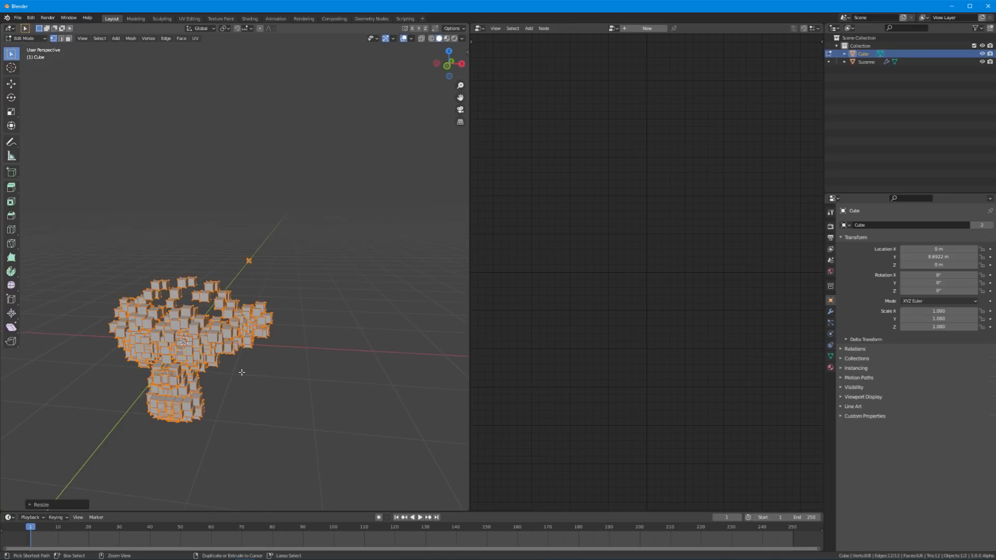
Step: Undo the scaling of the cube's mesh and return to Object Mode
key("ctrl+z")
middle_click_drag(361, 293, 335, 309)
key("Tab")
left_click(315, 304)
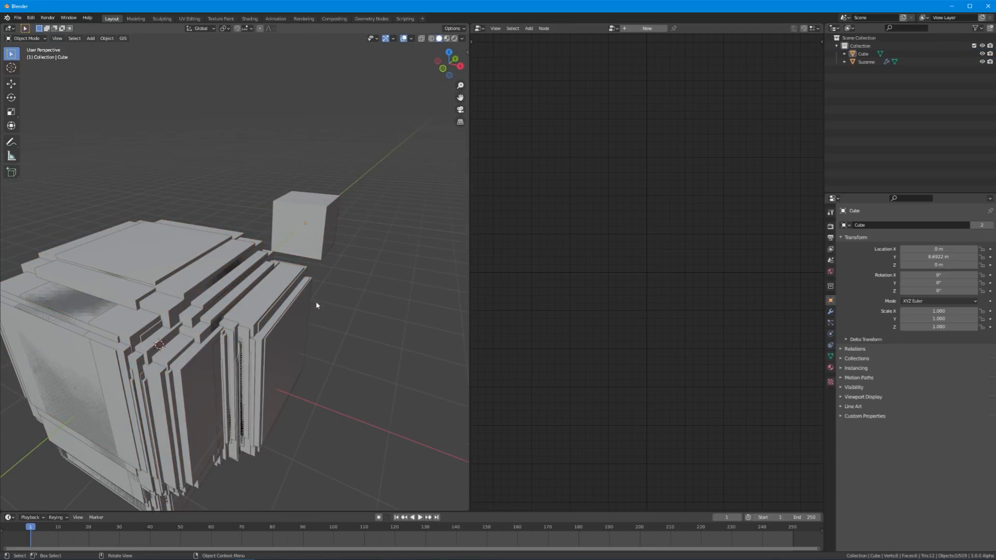
Step: Select the monkey, move its Group Input node further from Point Instance and cut the link between them
left_click(198, 338)
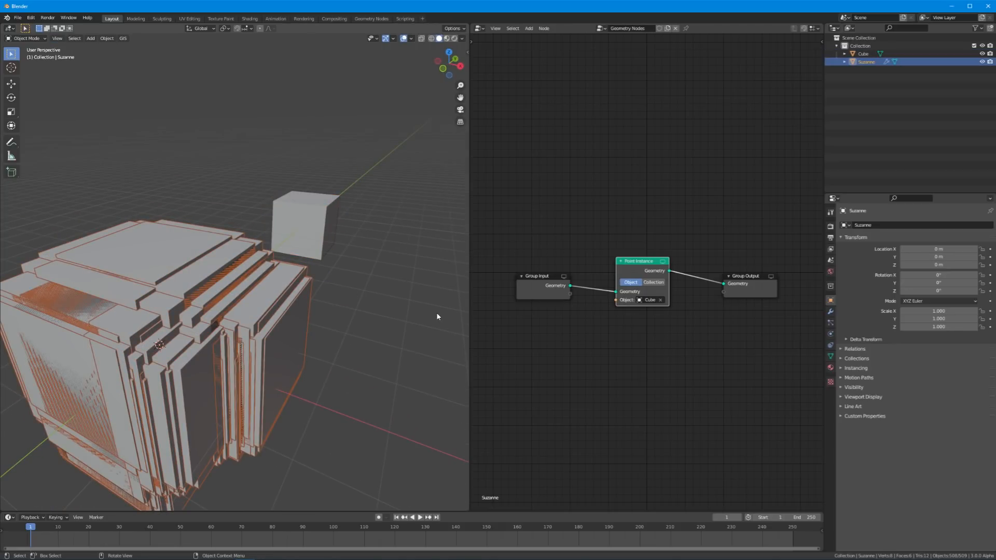
scroll(524, 311, "down", 1)
left_click_drag(550, 277, 517, 279)
right_click_drag(570, 242, 574, 340, "ctrl")
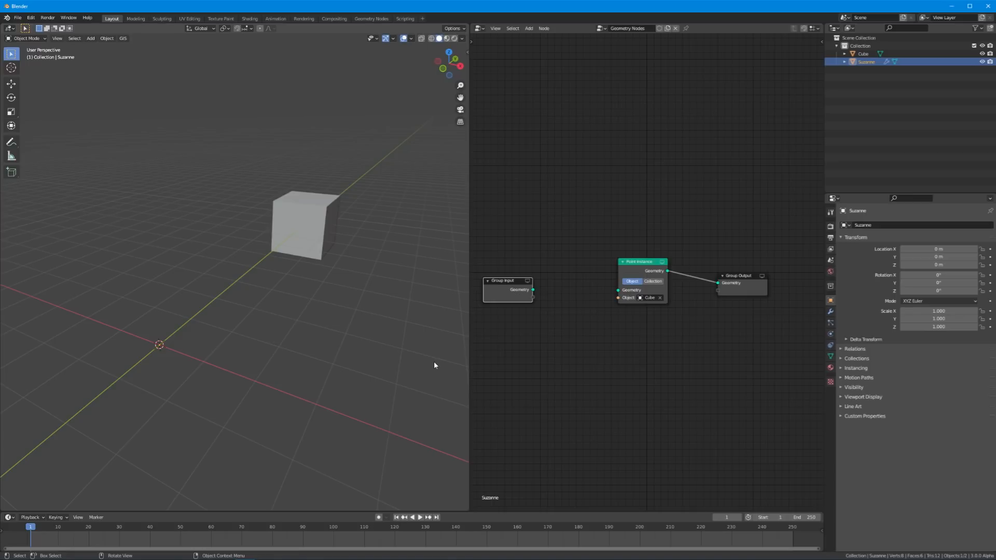
Step: Move the Point Instance node aside, add a Grid mesh primitive node and connect its geometry to Group Output
left_click_drag(643, 264, 626, 208)
key("shift+a")
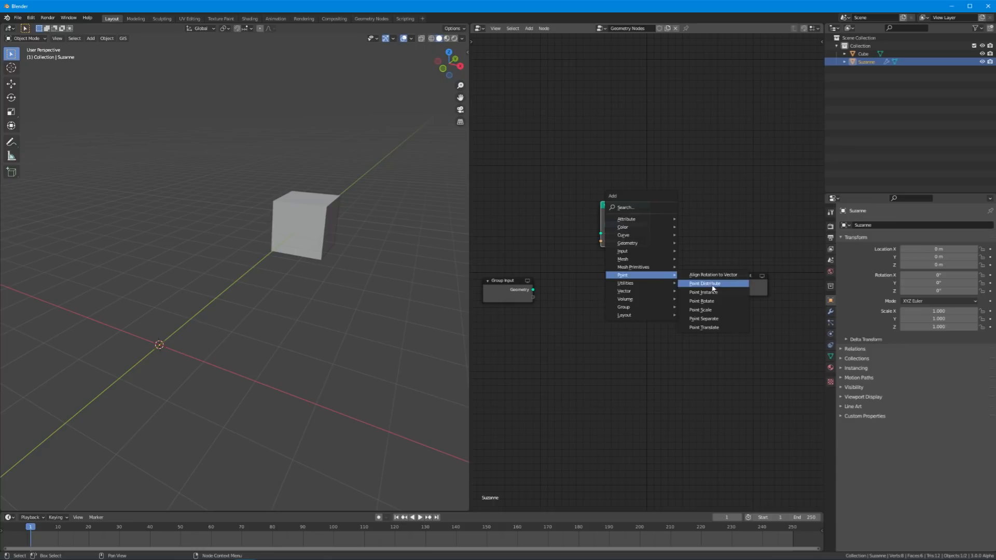
mouse_move(650, 269)
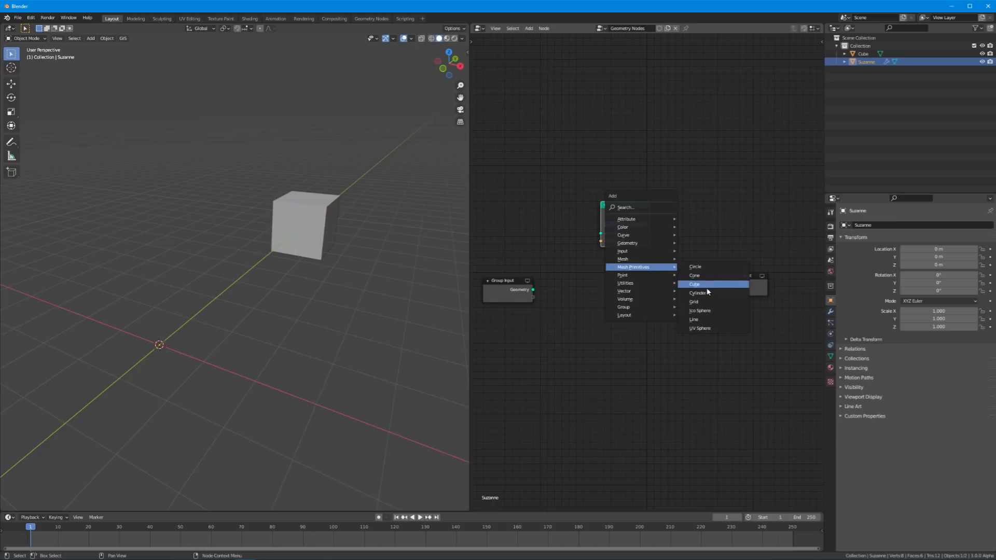
left_click(706, 302)
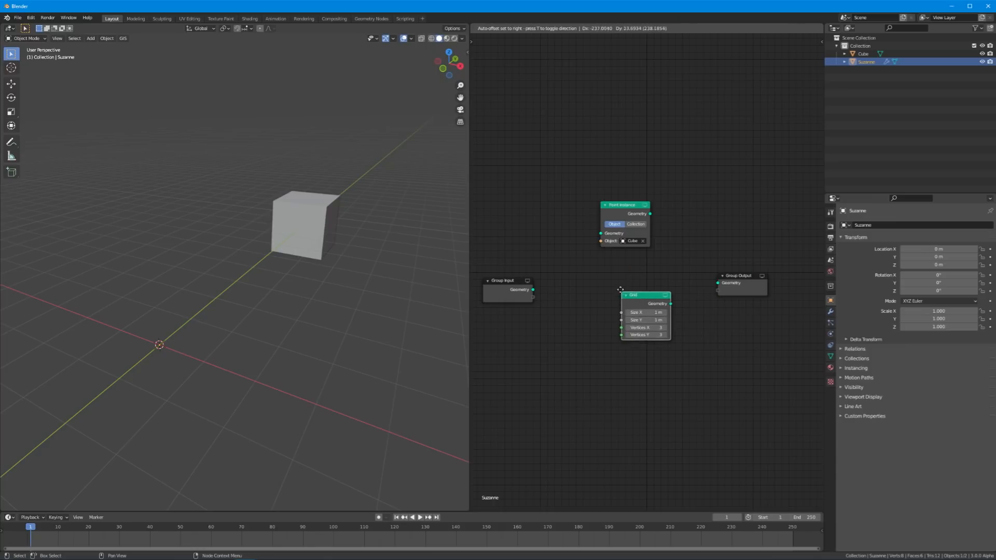
left_click_drag(667, 299, 718, 282)
middle_click_drag(171, 397, 273, 387)
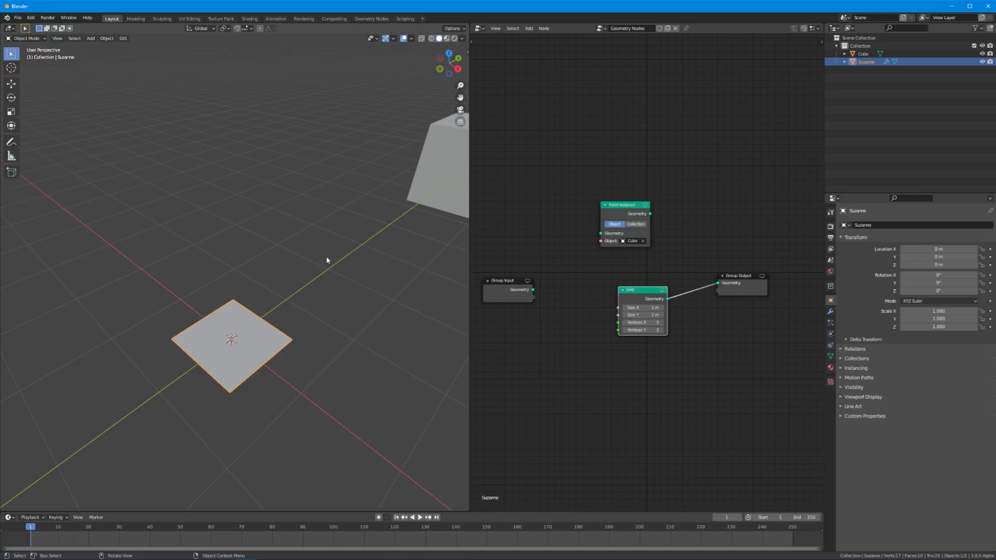
Step: Show the viewport in wireframe and set the Grid node's Vertices X and Vertices Y to 6
key("shift+z")
scroll(642, 309, "up", 3)
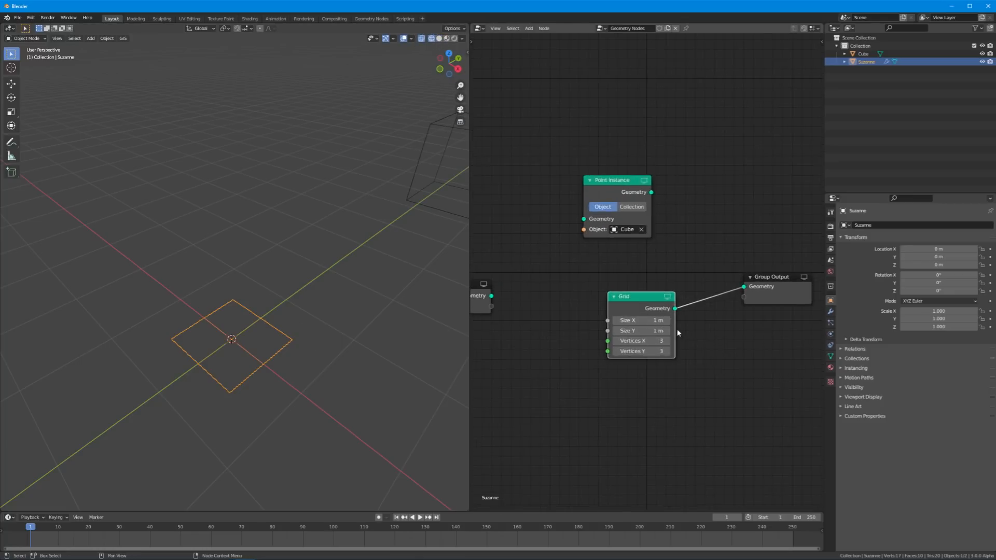
left_click(675, 366)
left_click(674, 366)
left_click(675, 380)
left_click(675, 380)
left_click(675, 380)
left_click(676, 366)
scroll(343, 381, "up", 4)
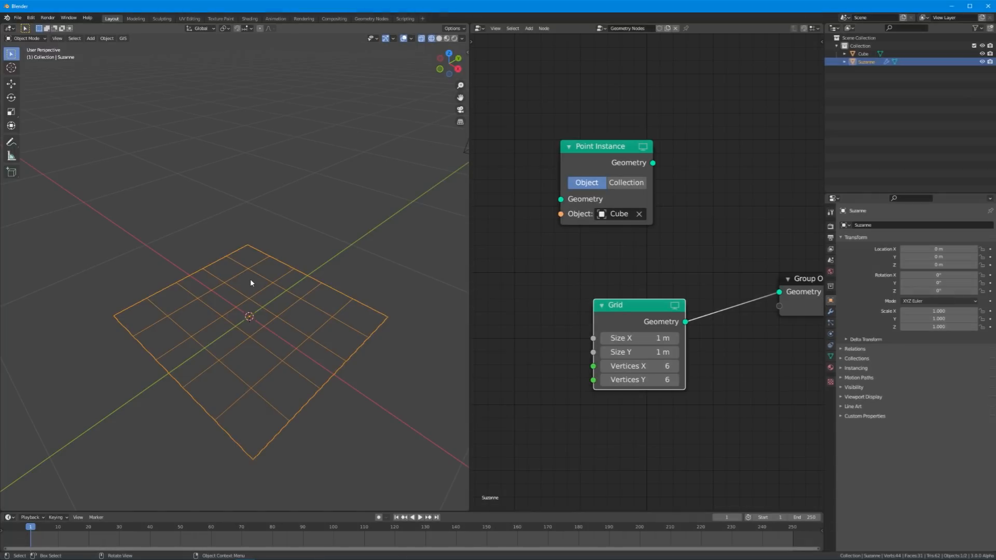
scroll(251, 284, "down", 2)
scroll(200, 303, "down", 1)
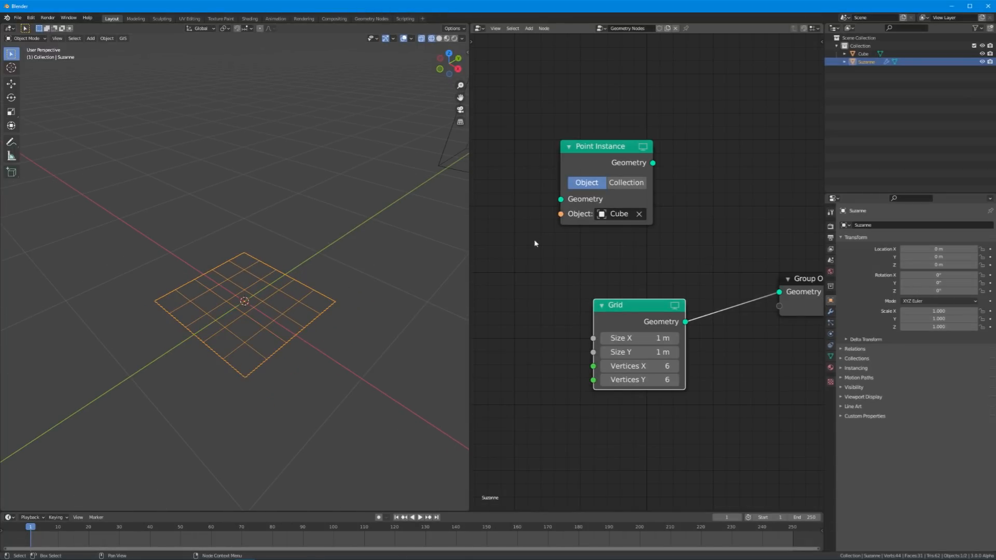
Step: Insert the Point Instance node between Grid and Group Output, and return the viewport to solid shading
left_click_drag(645, 305, 547, 287)
left_click_drag(607, 146, 681, 257)
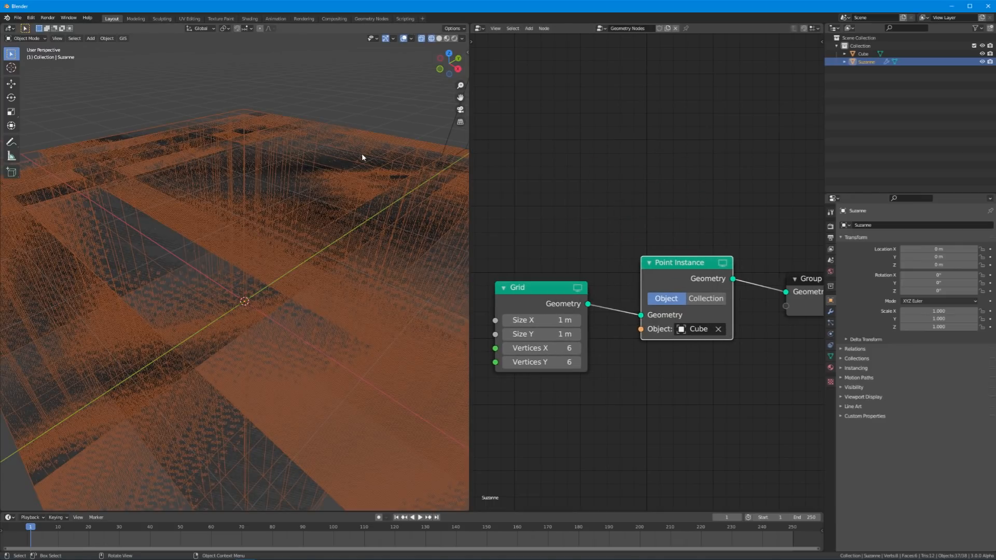
key("shift+z")
scroll(337, 165, "down", 5)
left_click(311, 191)
mouse_move(309, 193)
middle_mouse_down()
mouse_move(318, 232)
mouse_move(369, 251)
mouse_move(351, 262)
middle_mouse_up()
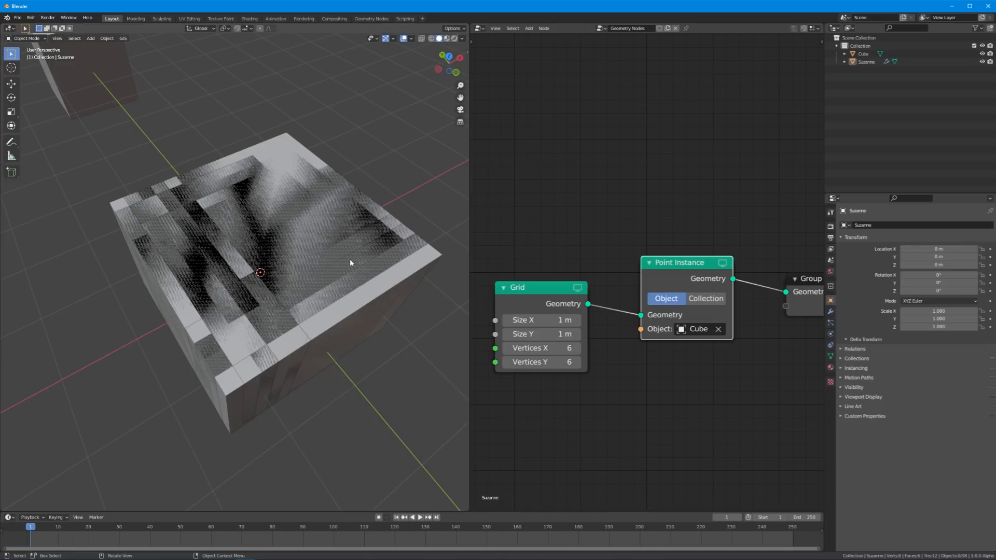
left_click(349, 263)
scroll(321, 256, "down", 4)
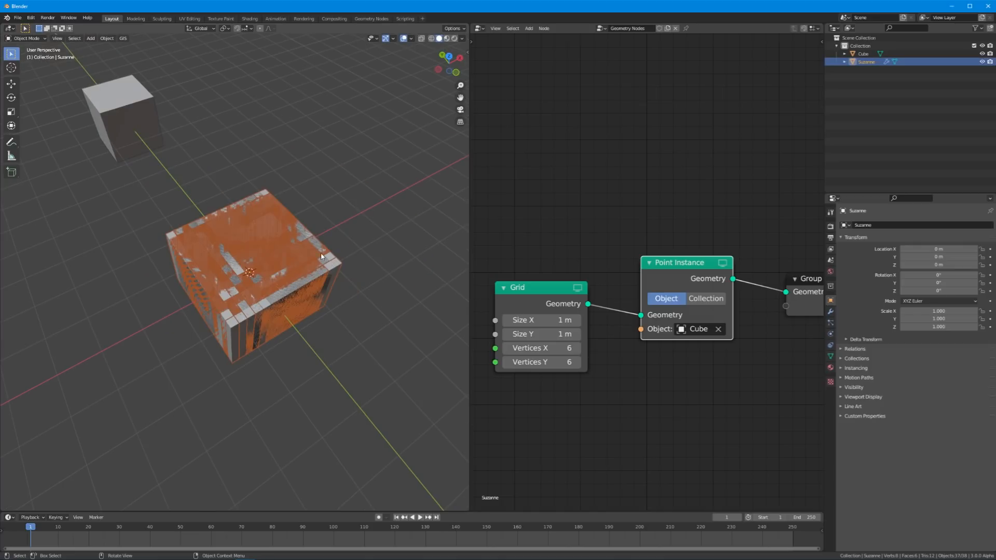
Step: Scale the separate cube's mesh by 0.5 in Edit Mode
left_click(149, 123)
key("Tab")
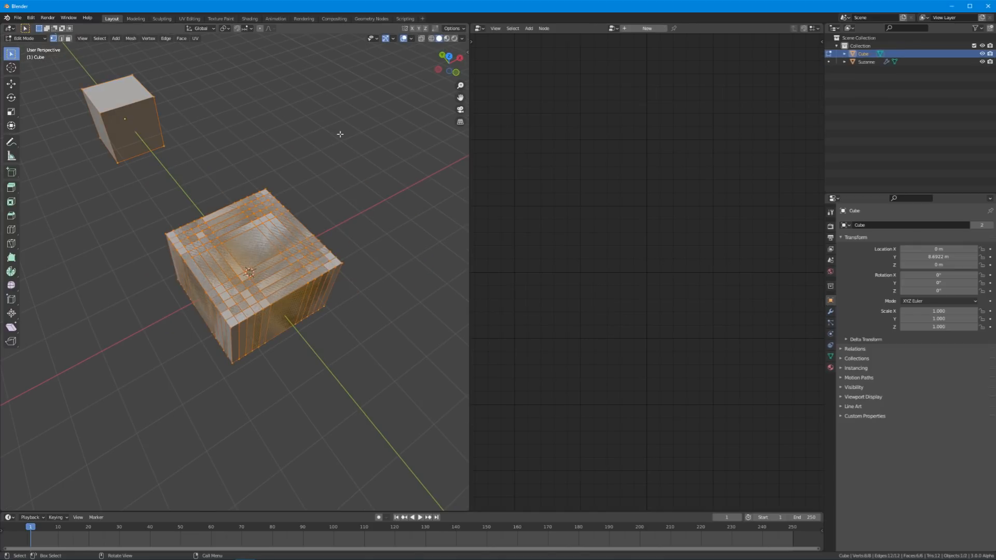
key("s")
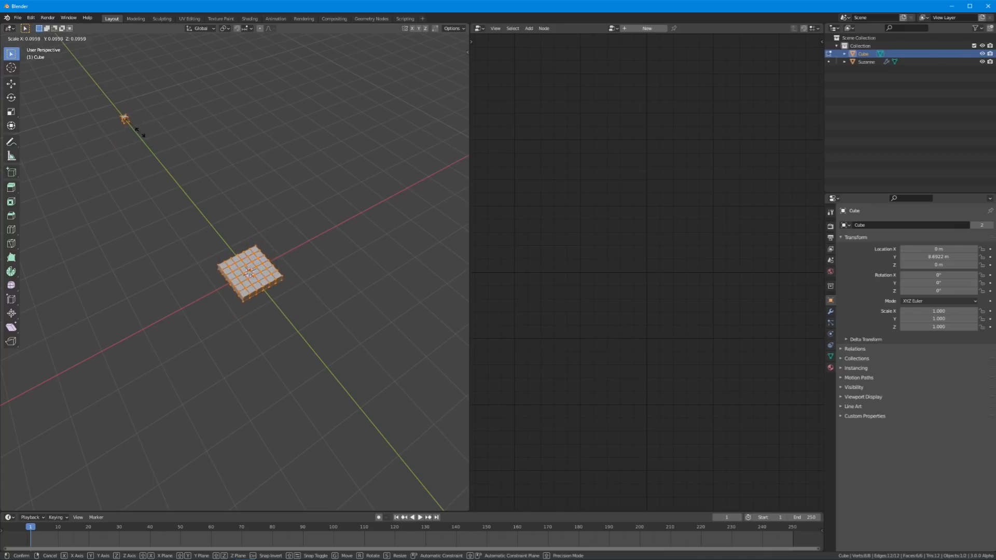
key("Escape")
middle_click_drag(240, 199, 226, 260)
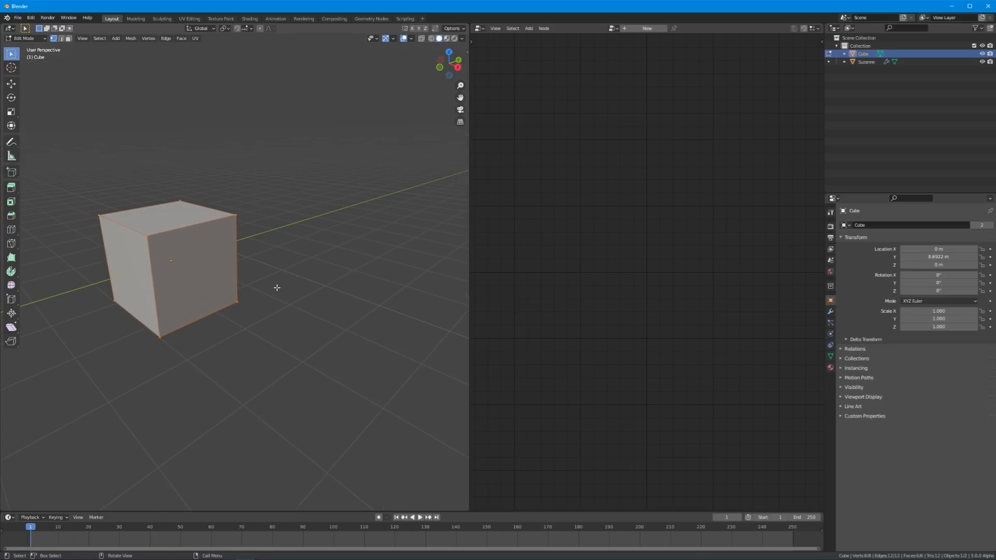
type("s")
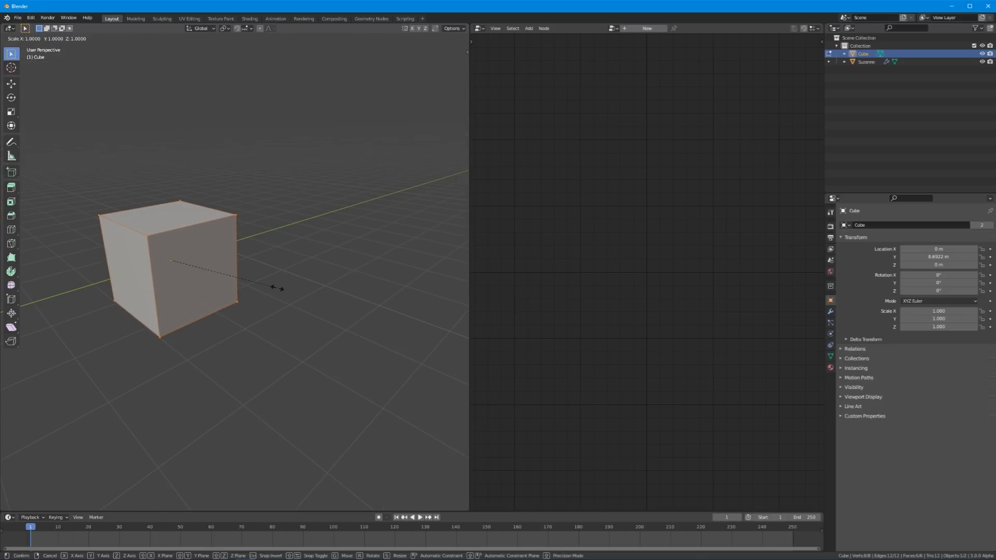
type(".5")
key("Return")
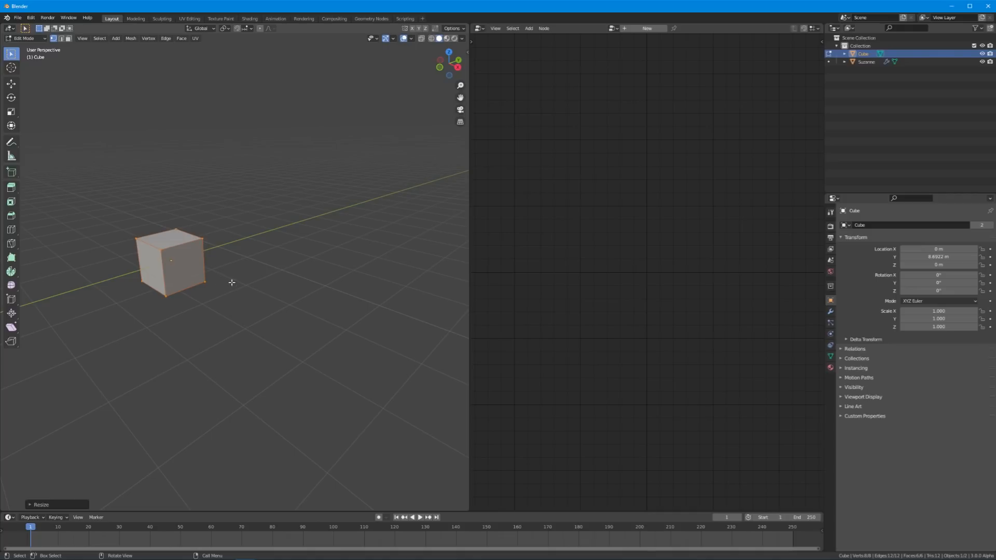
Step: Briefly display the edge length measurements to check the cube's dimensions
left_click(411, 38)
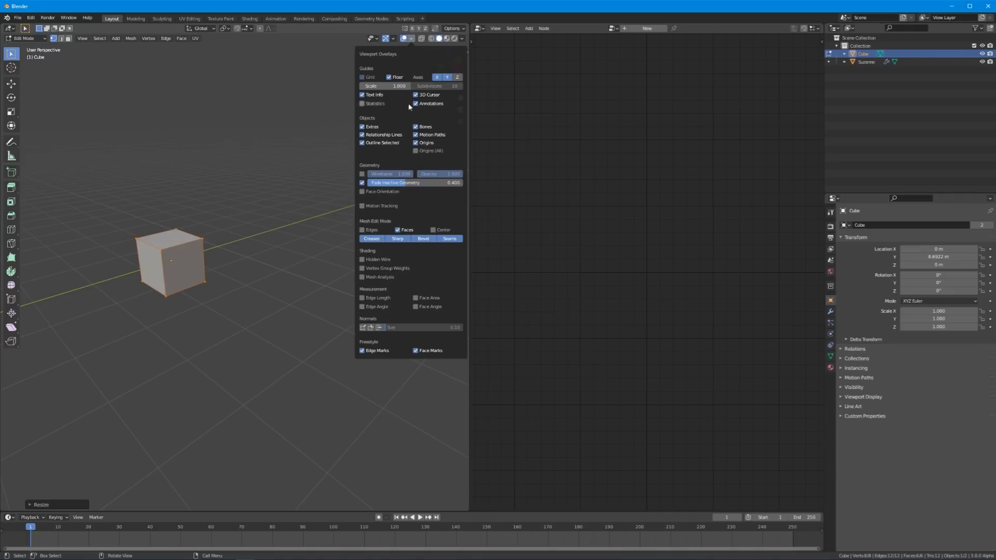
left_click(362, 298)
left_click(362, 299)
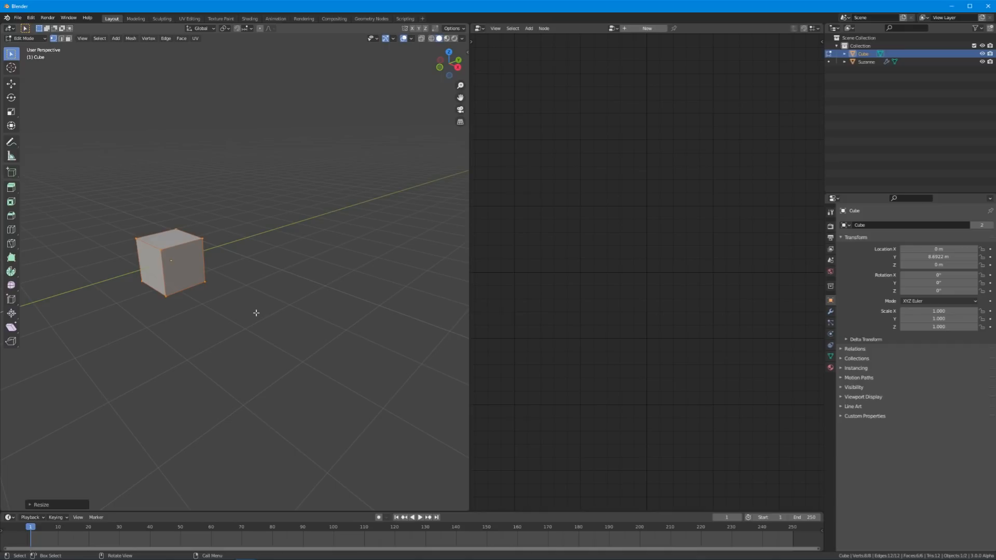
Step: Move the cube's mesh up 0.5 m along Z relative to its origin and return to Object Mode
type("gz.5")
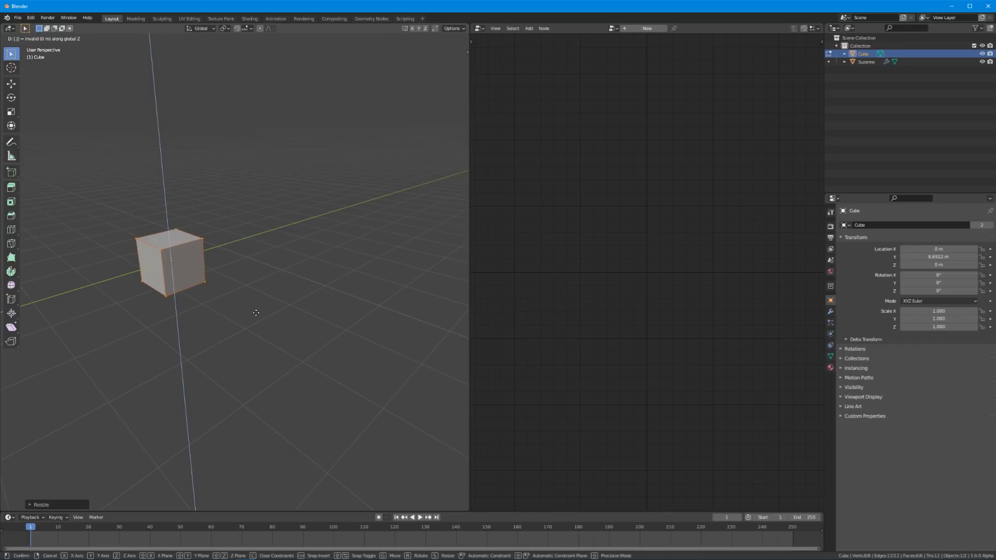
key("Return")
middle_click_drag(256, 309, 351, 287)
key("Tab")
key("s")
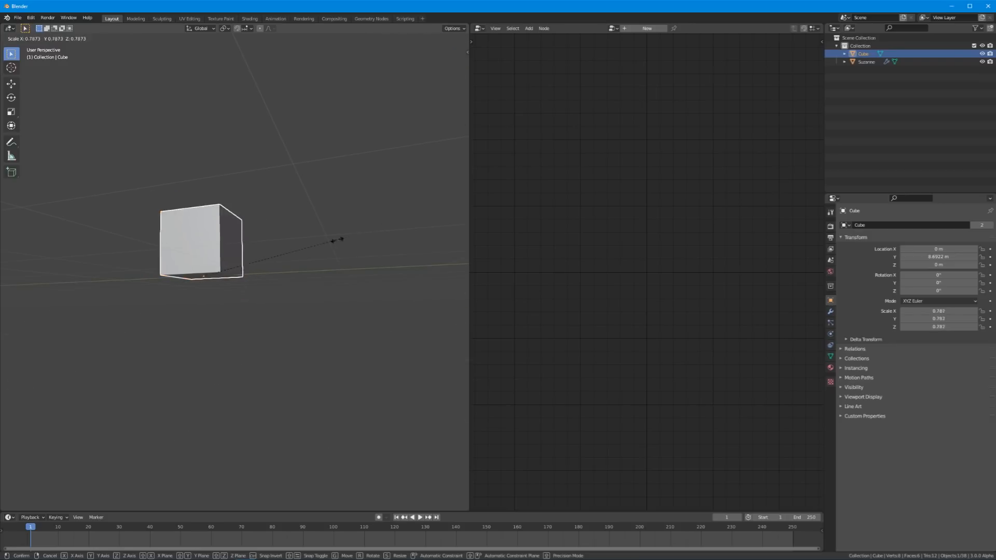
key("Escape")
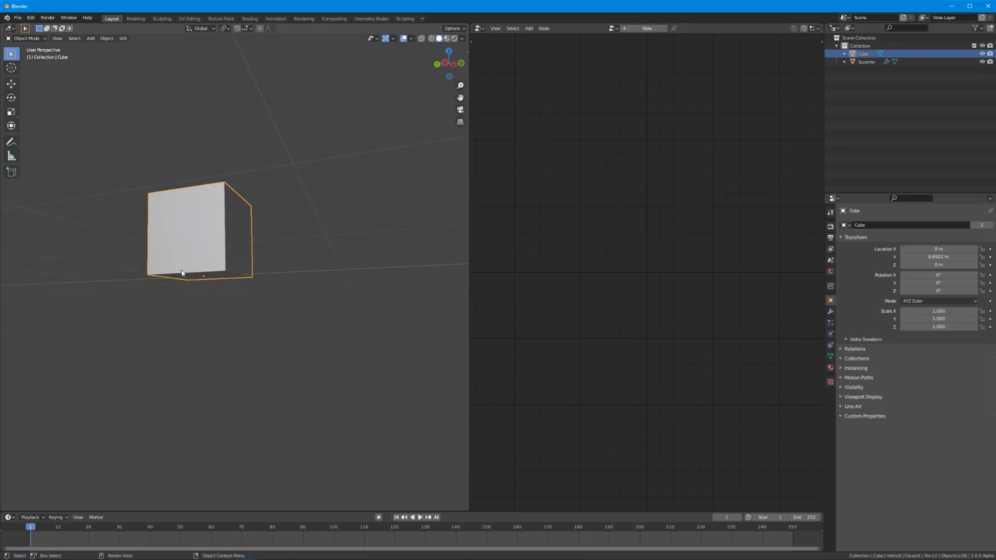
Step: Select the instanced grid object to bring up its geometry node tree
scroll(236, 274, "down", 4)
mouse_move(236, 275)
middle_mouse_down()
mouse_move(141, 309)
mouse_move(241, 271)
middle_mouse_up()
scroll(141, 309, "down", 2)
middle_click_drag(176, 354, 233, 317)
scroll(233, 317, "up", 5)
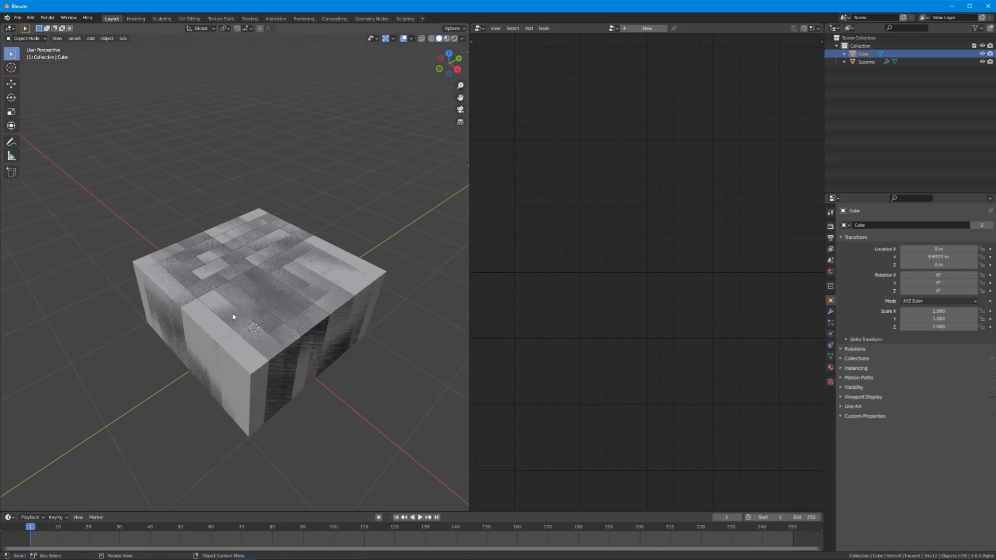
left_click(224, 313)
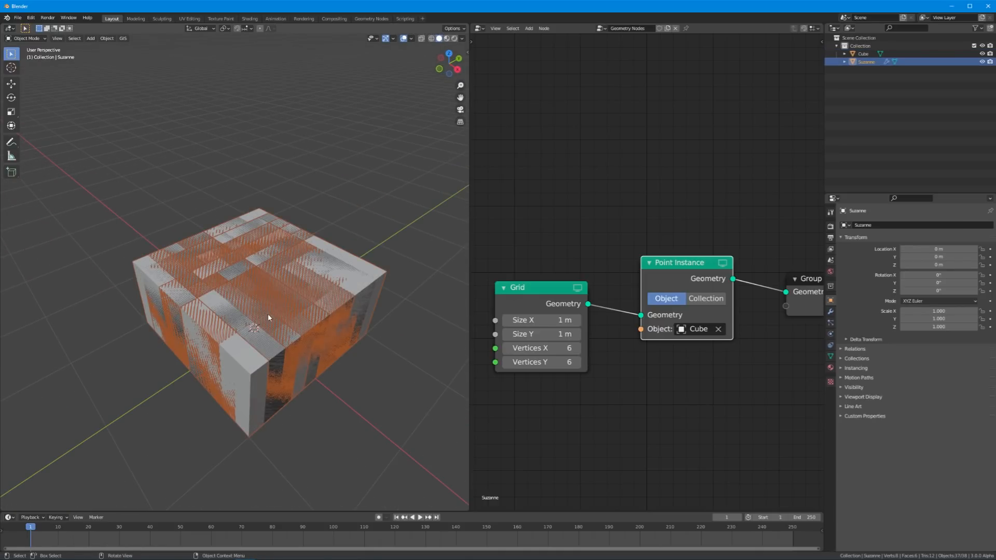
scroll(267, 313, "down", 3)
scroll(574, 284, "up", 2)
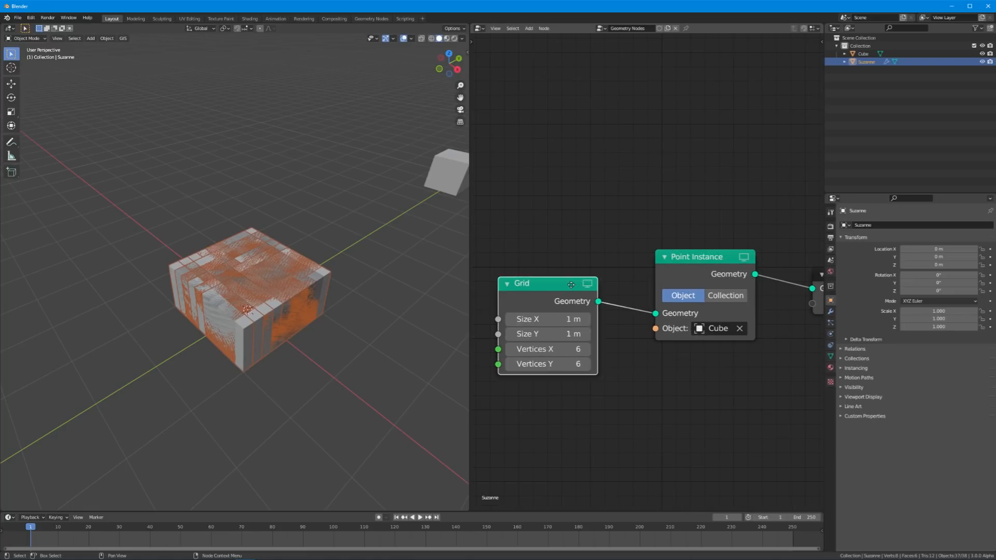
Step: Spread the instanced cubes apart by enlarging the Grid node's Size X to 5.5 m and its Size Y, and move Group Input aside
left_click_drag(575, 286, 549, 256)
middle_click_drag(548, 256, 587, 256)
left_click_drag(558, 293, 593, 305)
scroll(396, 334, "down", 4)
mouse_move(363, 337)
middle_mouse_down()
mouse_move(324, 343)
mouse_move(364, 335)
middle_mouse_up()
middle_click_drag(510, 332, 633, 365)
left_click_drag(561, 334, 505, 333)
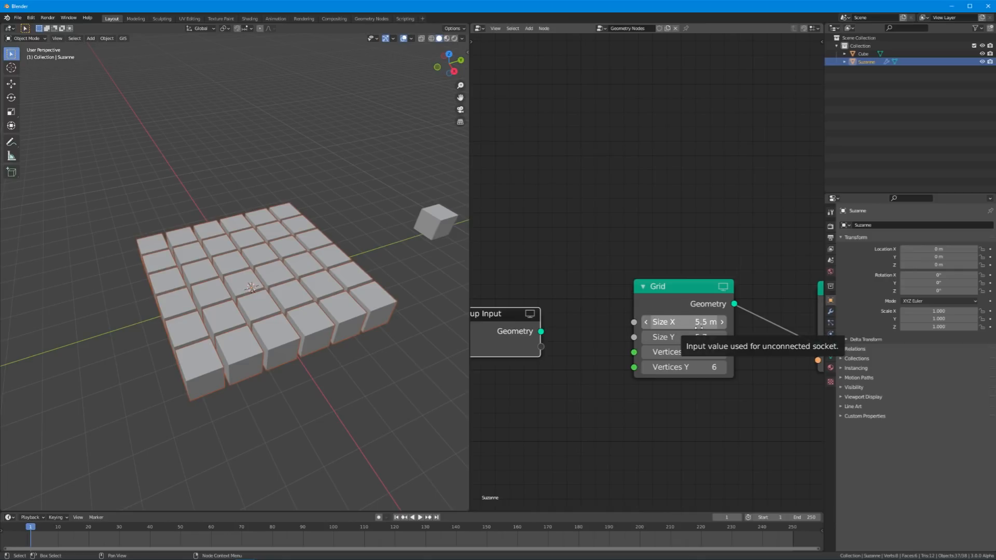
Step: Set the Grid node's Size X and Size Y to 5 m
left_click(699, 322)
type("5")
key("Return")
left_click(701, 337)
type("5")
key("Return")
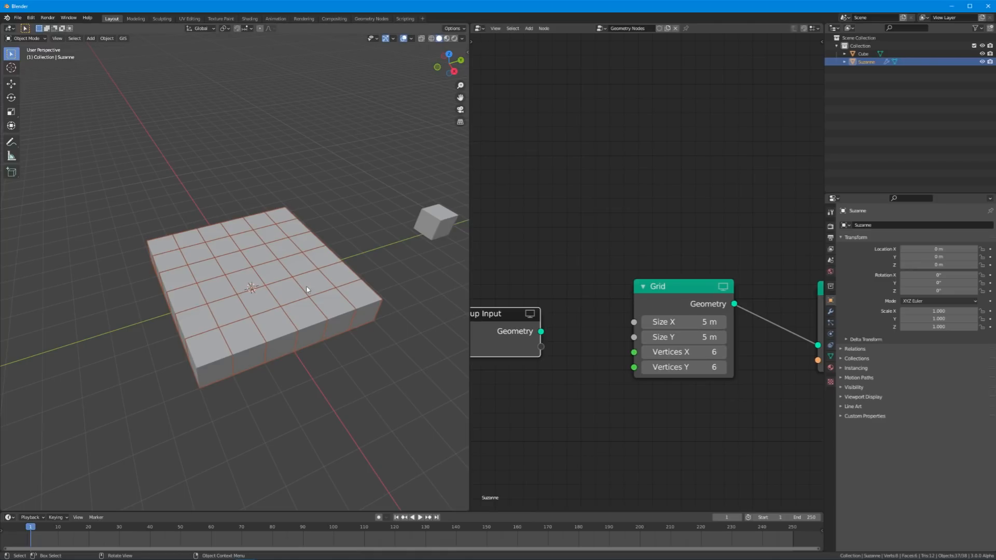
Step: Set the Grid node's Vertices X to 12 and its Size X to 11 m
left_click(694, 352)
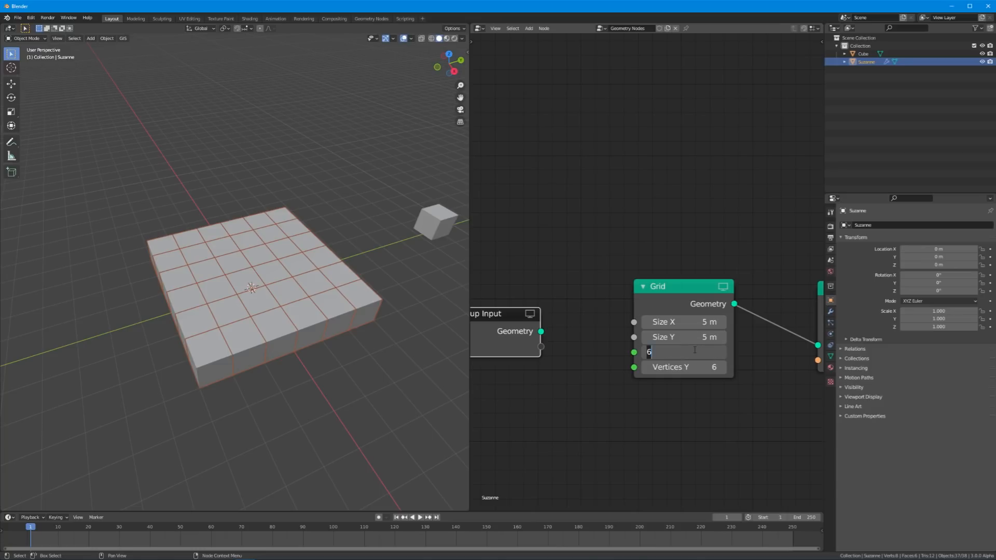
type("12")
key("Return")
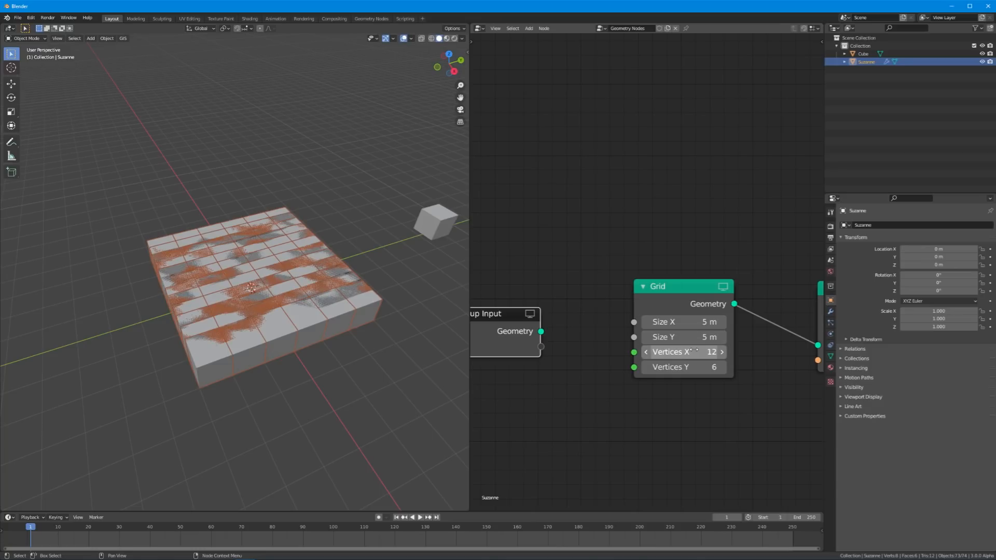
left_click(693, 323)
type("11")
key("Return")
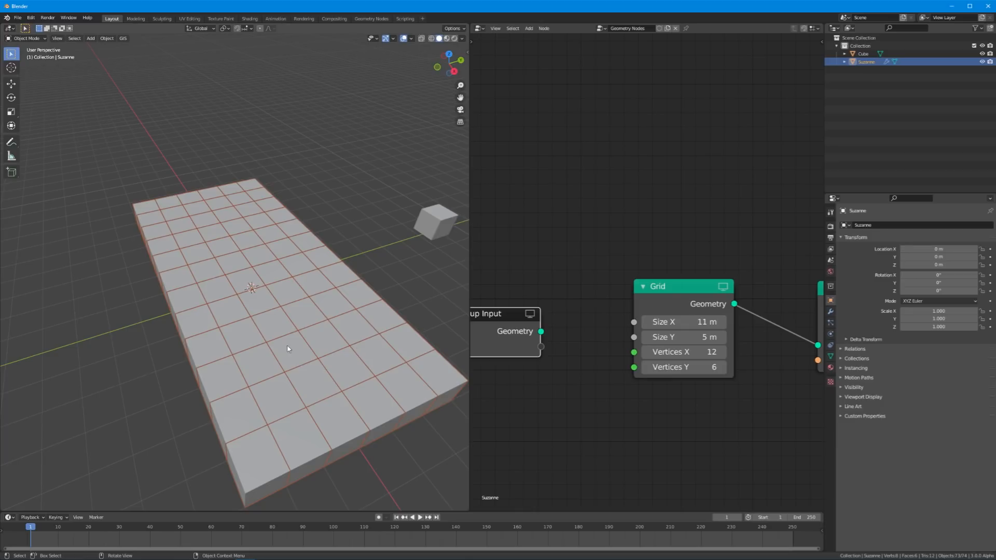
Step: Add a Math node with the Add operation between Group Input and Grid, and set its second value to 1
scroll(287, 346, "down", 5)
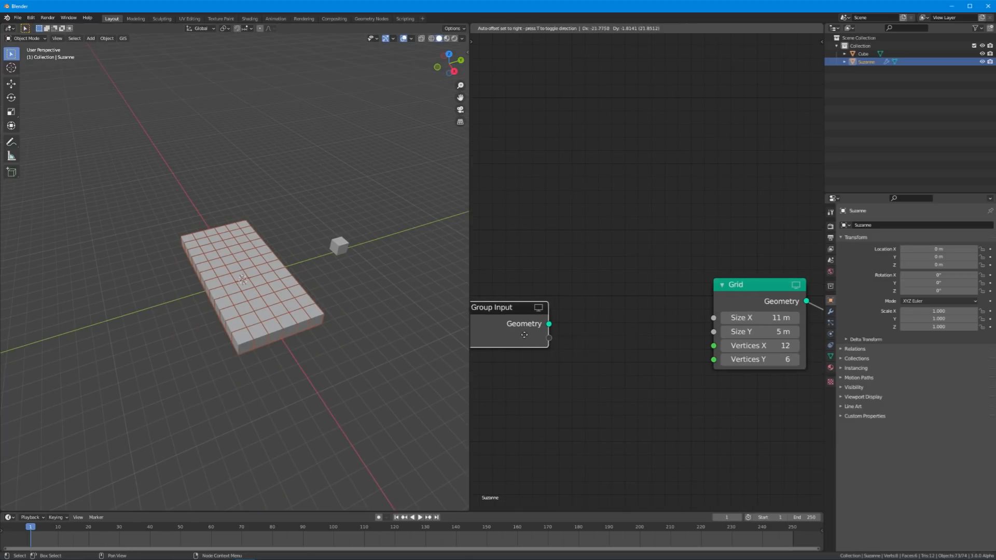
left_click_drag(522, 333, 518, 331)
left_click(622, 326)
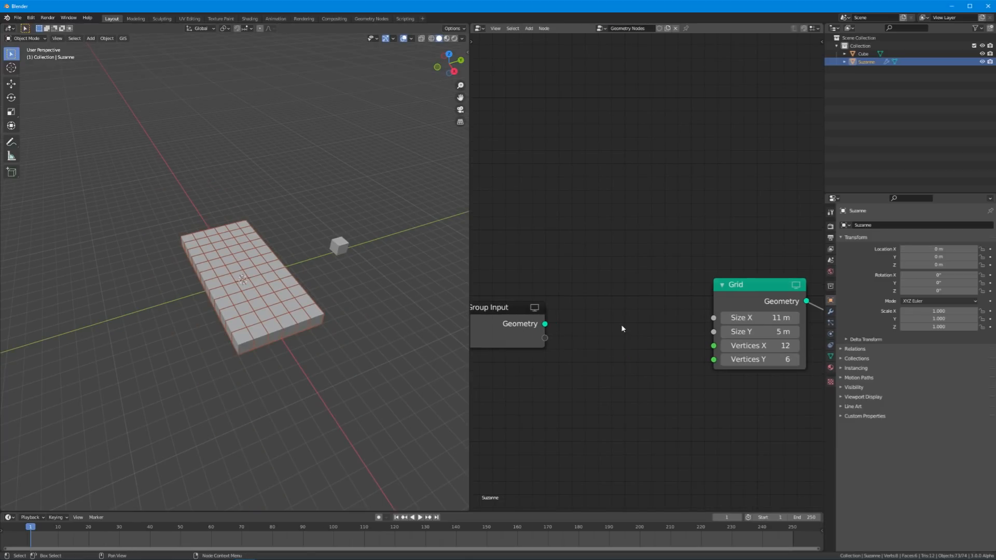
key("shift+a")
mouse_move(622, 326)
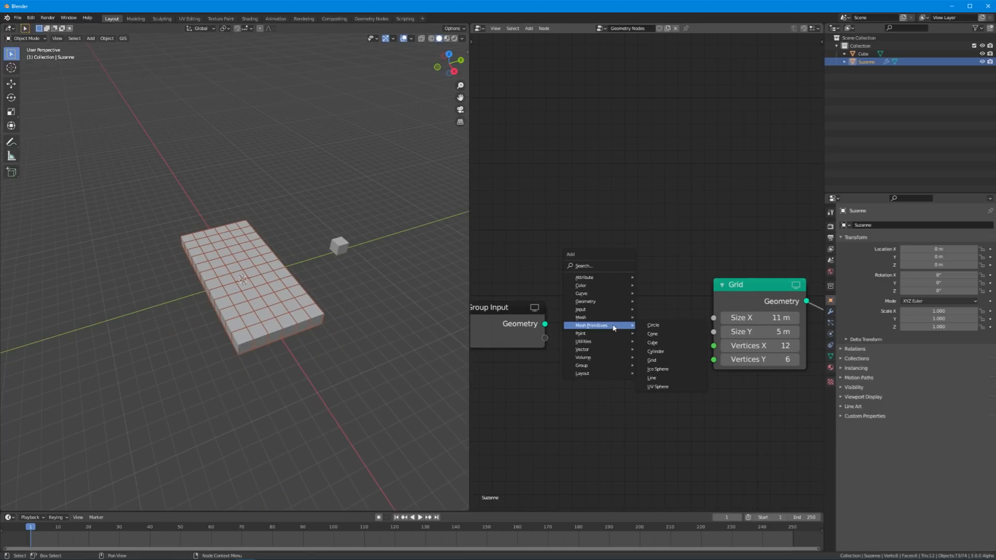
mouse_move(605, 343)
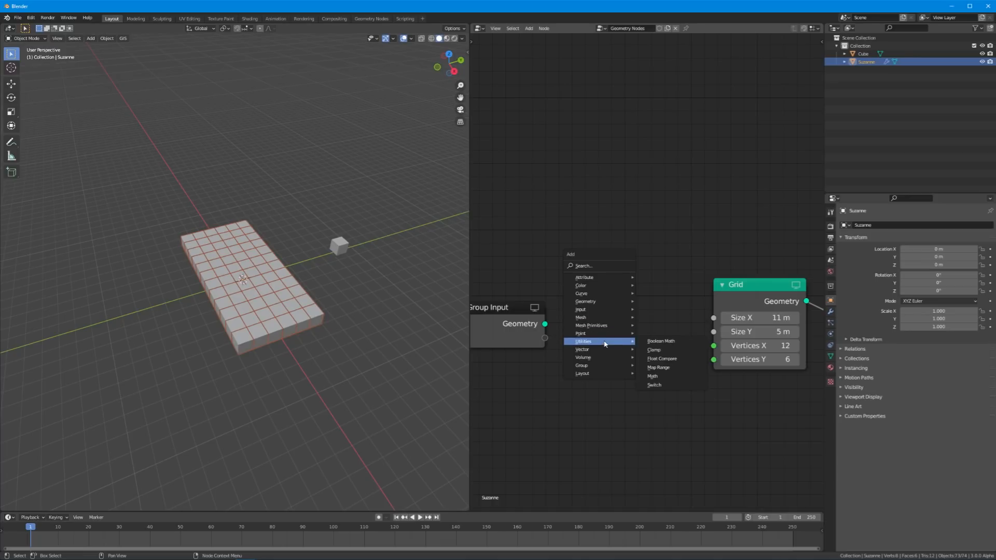
left_click(657, 380)
left_click(609, 293)
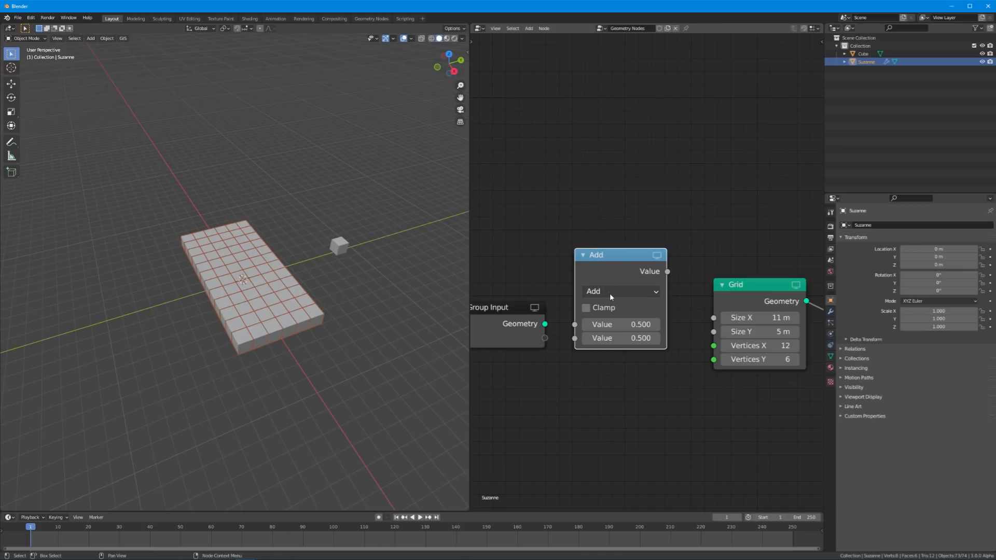
left_click(626, 339)
type("1")
key("Return")
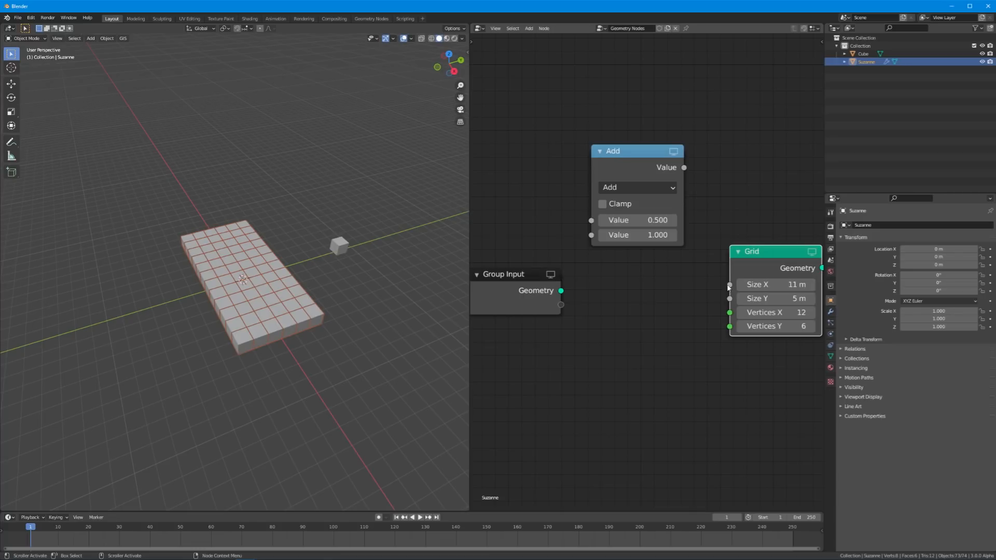
Step: Expose the Grid node's Size X as an input by linking it to Group Input's empty socket
left_click_drag(729, 285, 533, 276)
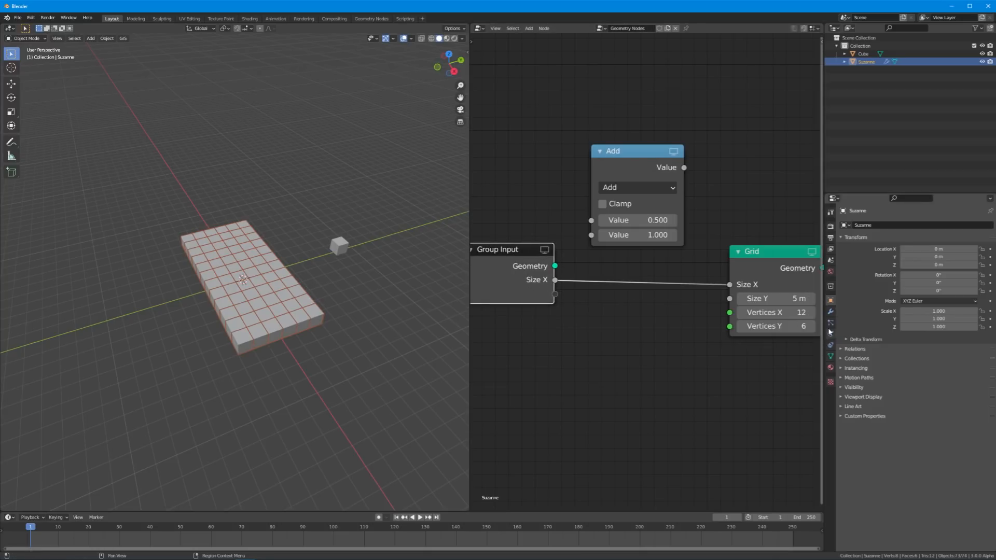
Step: Show the object's modifier settings and drive the Grid's Vertices X with Group Input's Size X routed through the Add node
left_click(830, 312)
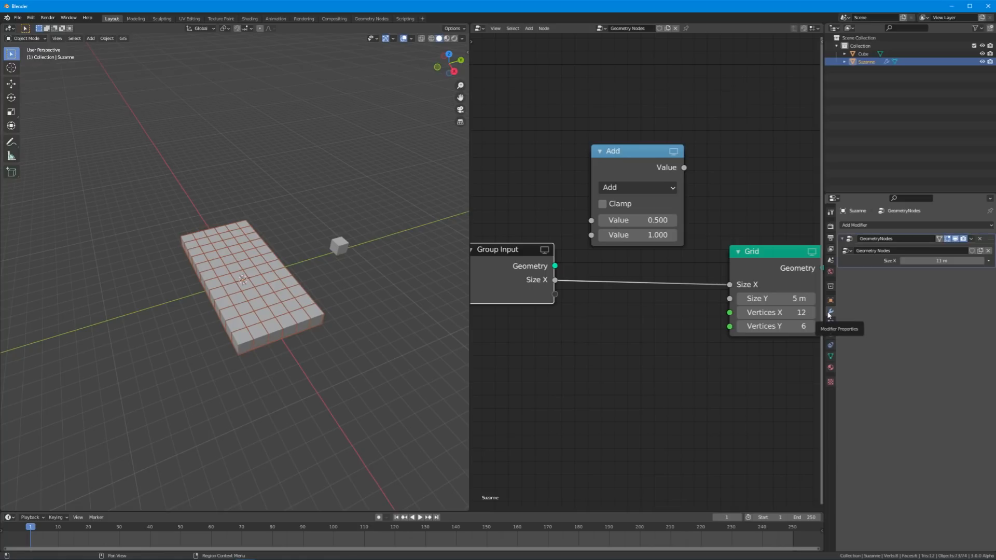
mouse_move(941, 260)
left_mouse_down()
mouse_move(991, 261)
mouse_move(941, 260)
left_mouse_up()
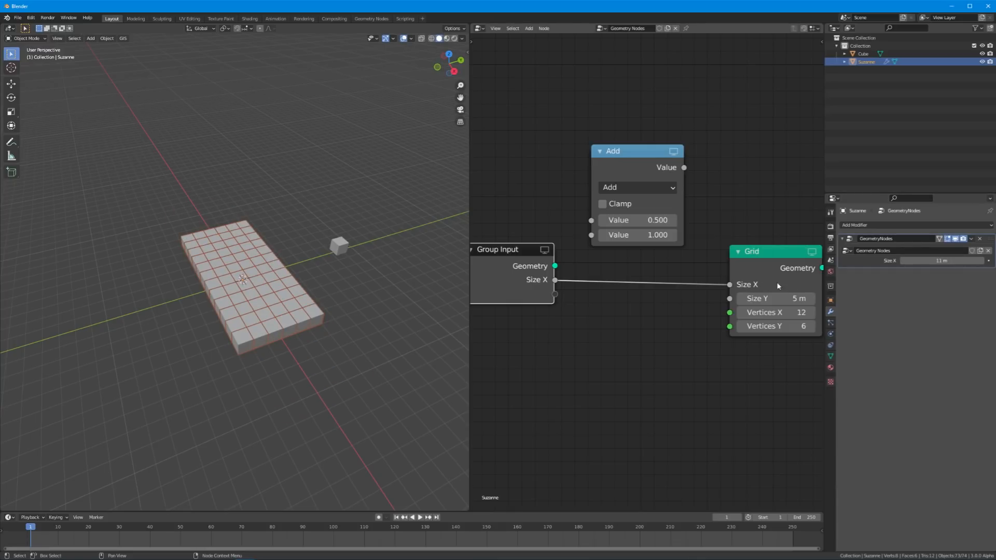
left_click_drag(612, 153, 618, 300)
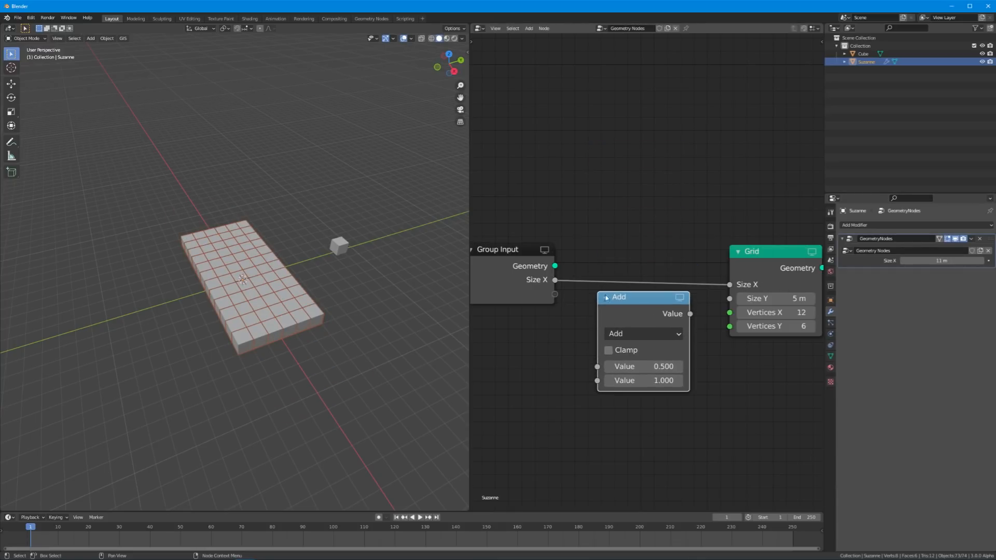
left_click_drag(554, 281, 597, 366)
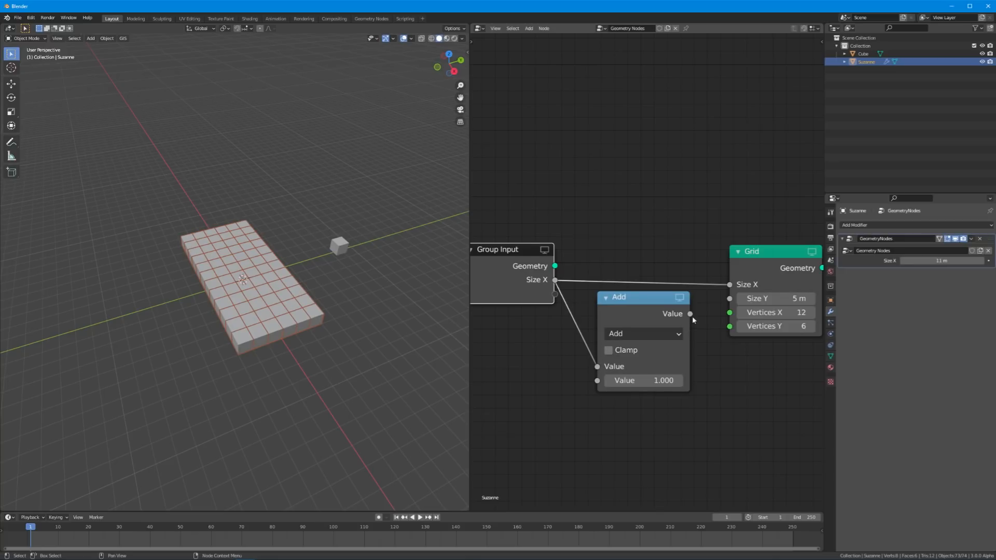
left_click_drag(689, 314, 728, 319)
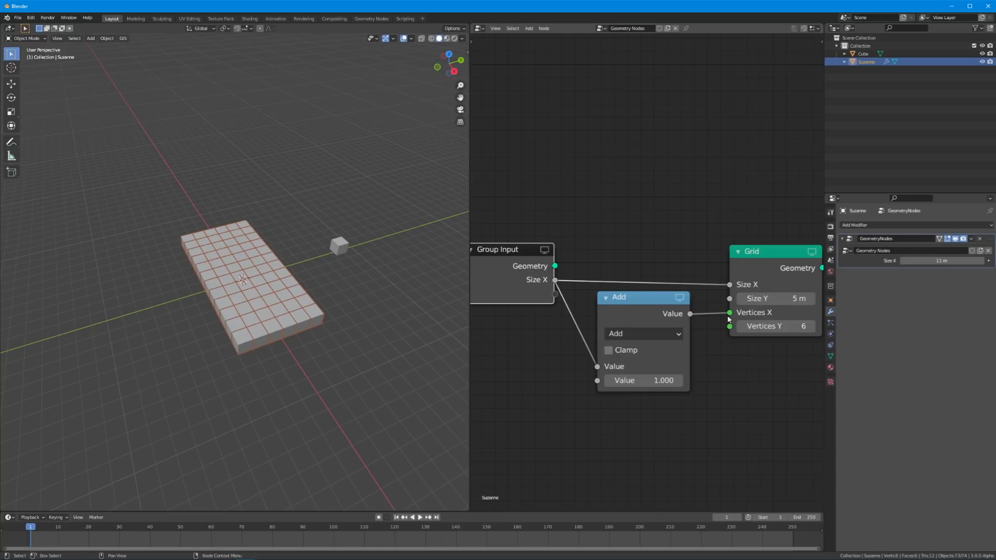
Step: Vary the modifier's Size X and examine how the cube grid responds, using a close view of the blocks
middle_click_drag(357, 300, 398, 318)
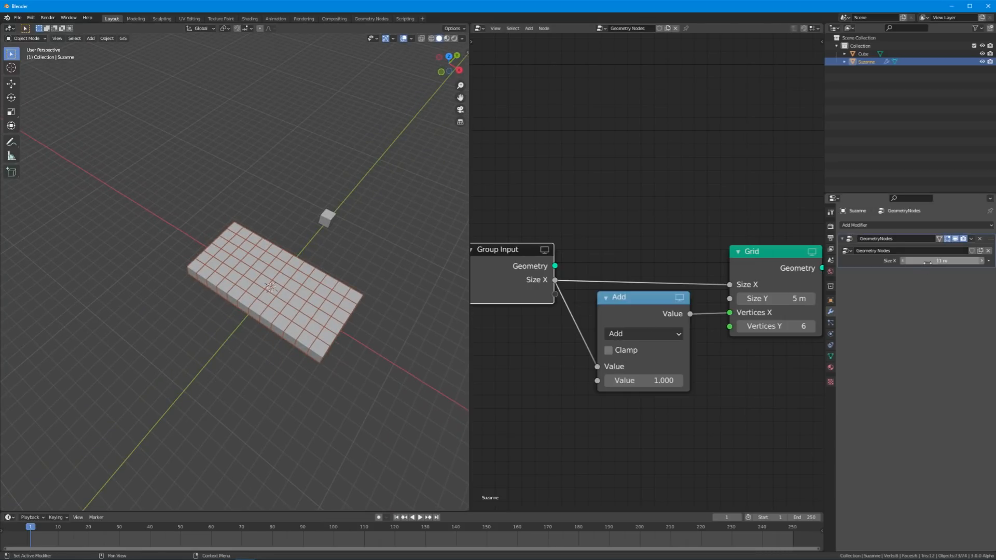
mouse_move(926, 262)
left_mouse_down()
mouse_move(969, 262)
mouse_move(926, 262)
left_mouse_up()
scroll(293, 320, "up", 8)
middle_click_drag(294, 321, 220, 294)
left_click_drag(942, 257, 941, 259)
Step: Merge both Size X links through one reroute point and move Group Input away from it to make room
right_click_drag(662, 251, 629, 294, "shift")
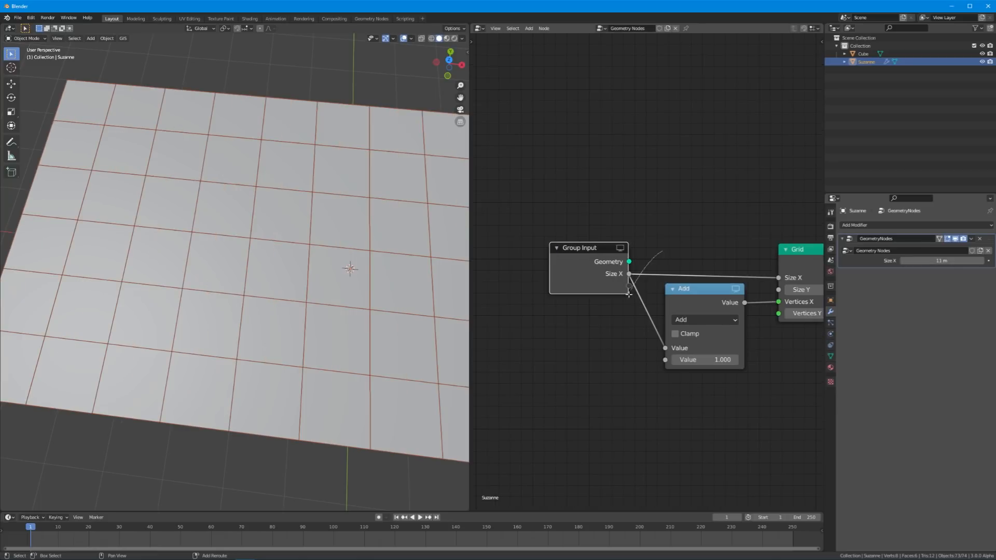
key("g")
left_click(662, 273)
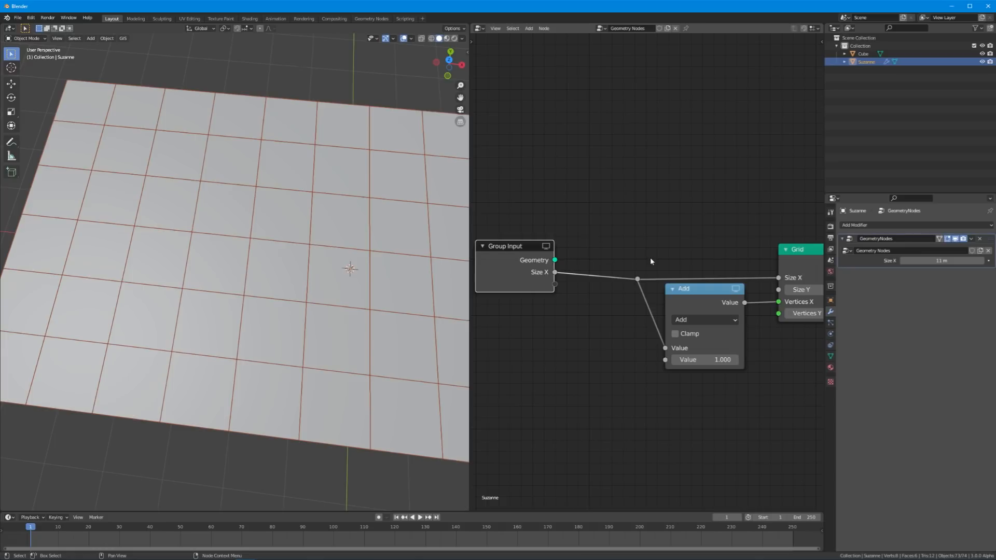
mouse_move(621, 222)
right_mouse_down("shift")
mouse_move(615, 252)
mouse_move(605, 210)
mouse_move(676, 223)
mouse_move(618, 331)
right_mouse_up("shift")
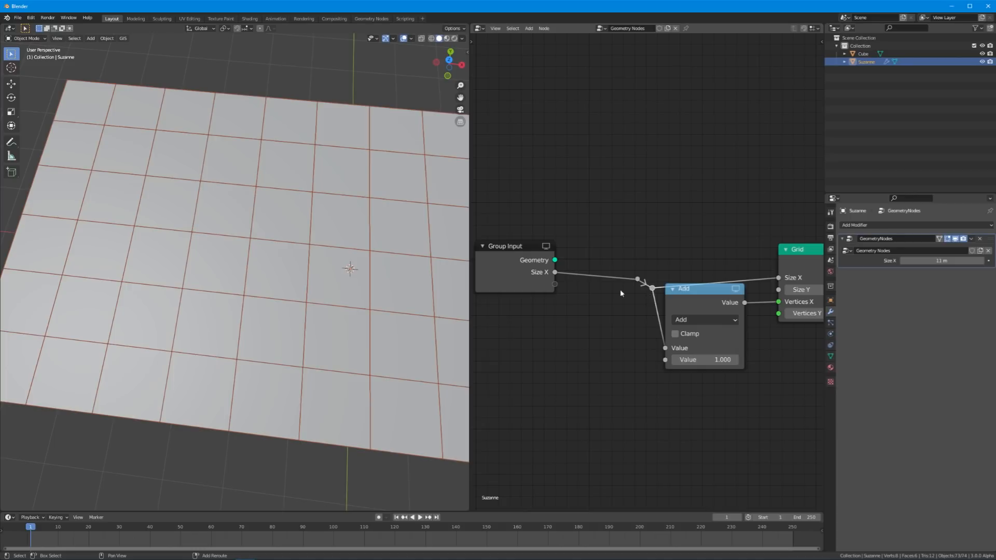
key("ctrl+z")
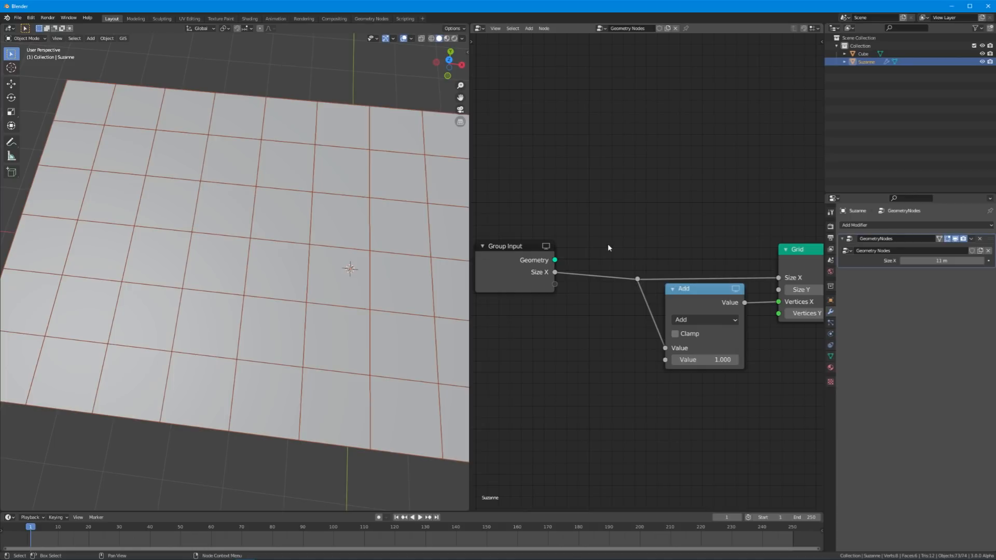
Step: Insert a duplicate of the Add node between Group Input and the reroute, and change its operation to Ceil
left_click(703, 303)
key("shift+d")
left_click(637, 266)
left_click(647, 283)
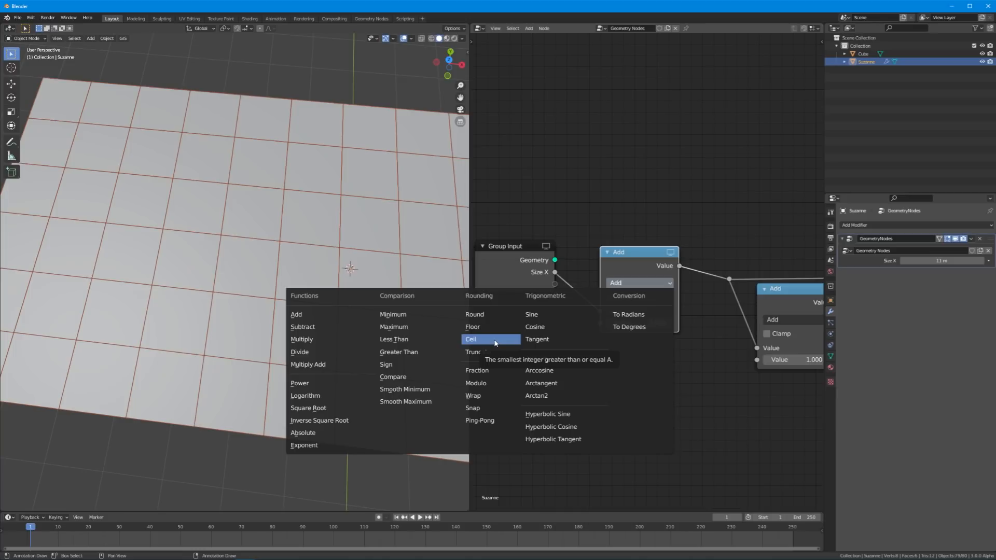
left_click(494, 341)
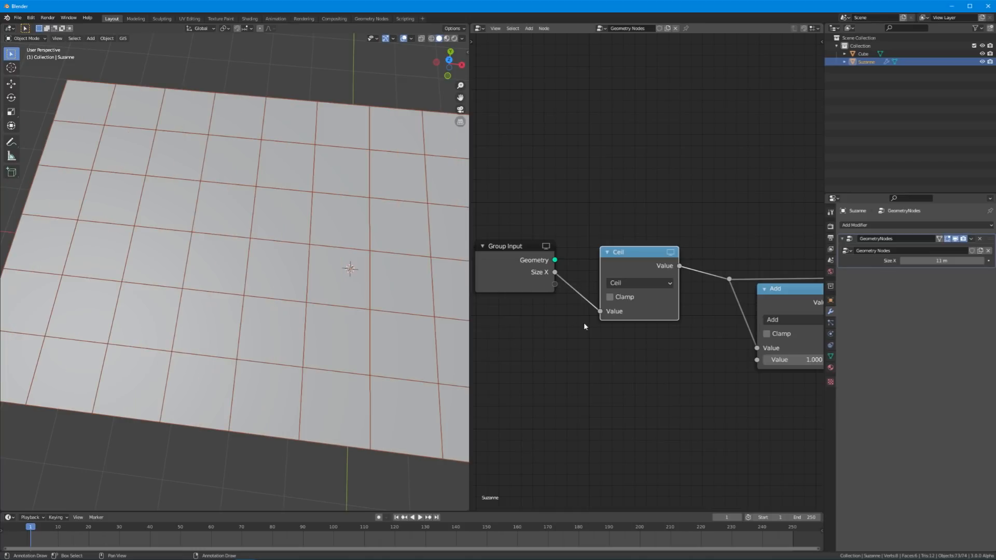
left_click_drag(517, 260, 541, 289)
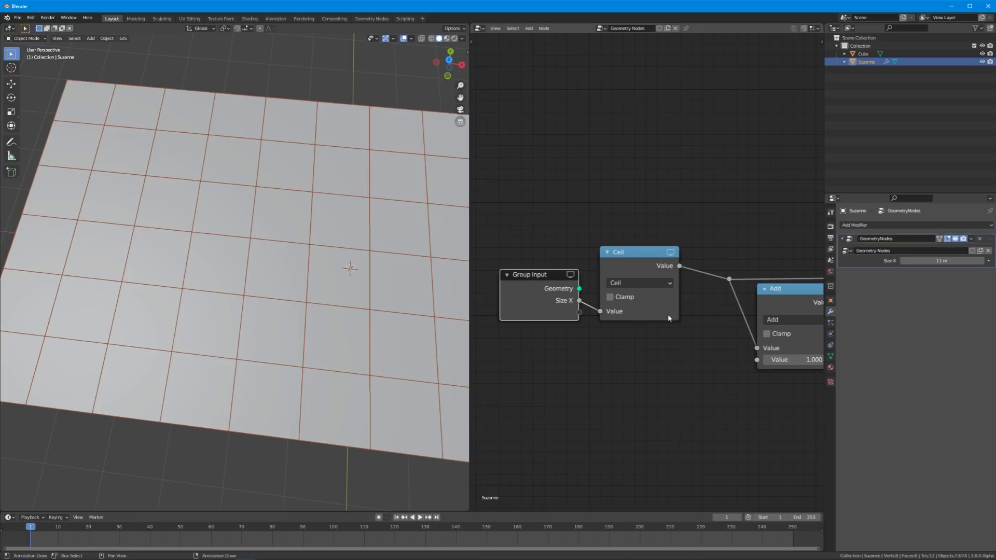
Step: Test the rounding by varying the modifier's Size X, leaving it at 5.26 m
scroll(618, 327, "down", 2)
scroll(294, 316, "down", 5)
middle_click_drag(316, 329, 280, 259)
left_click_drag(941, 261, 975, 260)
mouse_move(941, 260)
left_mouse_down()
mouse_move(965, 261)
mouse_move(922, 261)
mouse_move(977, 260)
mouse_move(931, 260)
left_mouse_up()
Step: Duplicate the Ceil node, reroute and Add node together, and place the copies below the originals
scroll(666, 375, "down", 2)
middle_click_drag(767, 334, 661, 320)
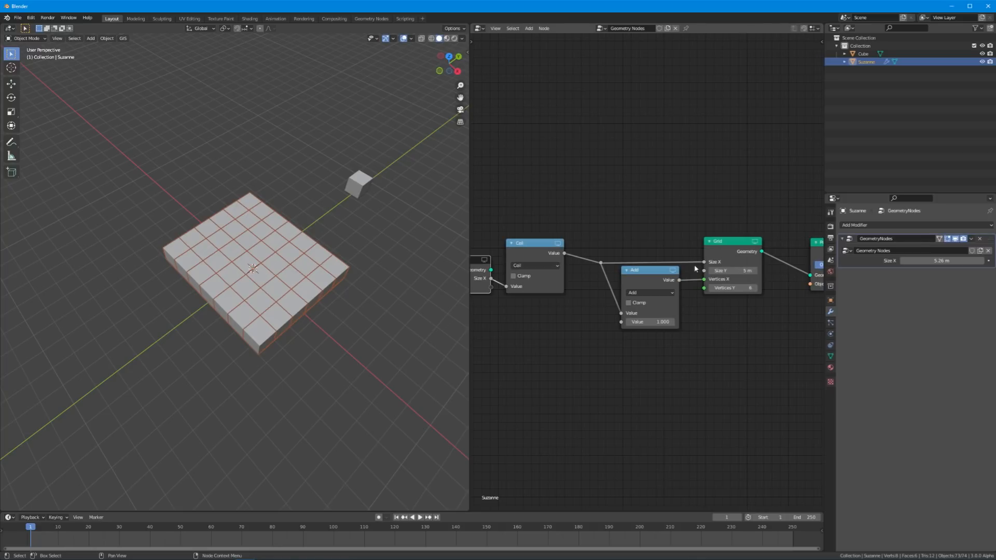
scroll(686, 212, "down", 3)
middle_click_drag(743, 271, 793, 219)
scroll(687, 212, "up", 3)
left_click_drag(581, 166, 695, 242)
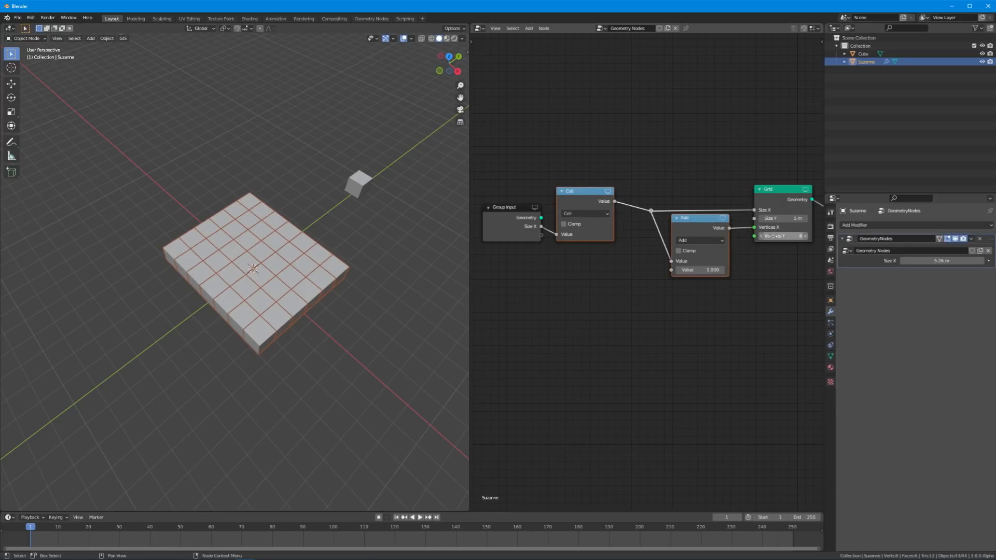
key("shift+d")
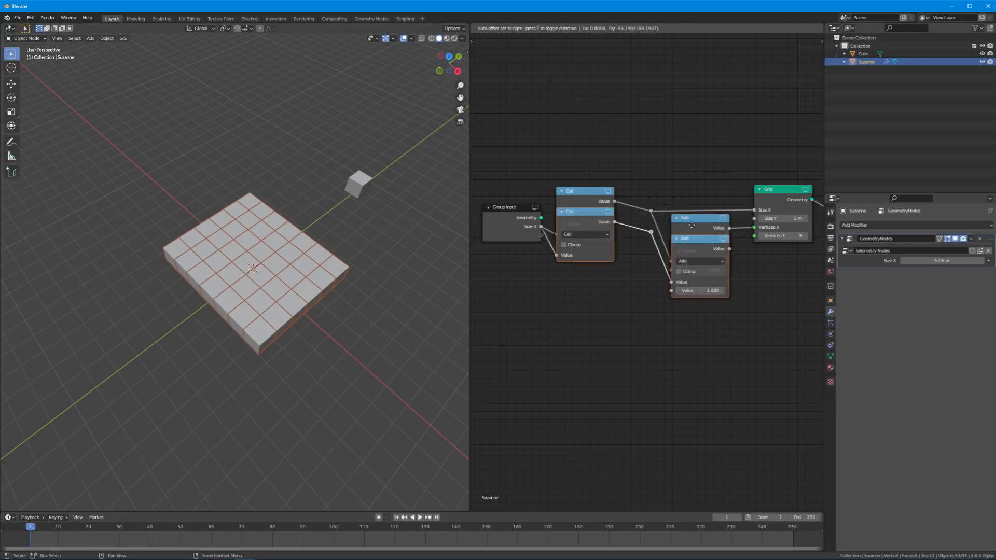
left_click(693, 273)
Step: Cut the duplicated Ceil node's link from Size X and connect its Value to Group Input's empty socket
scroll(549, 250, "up", 5)
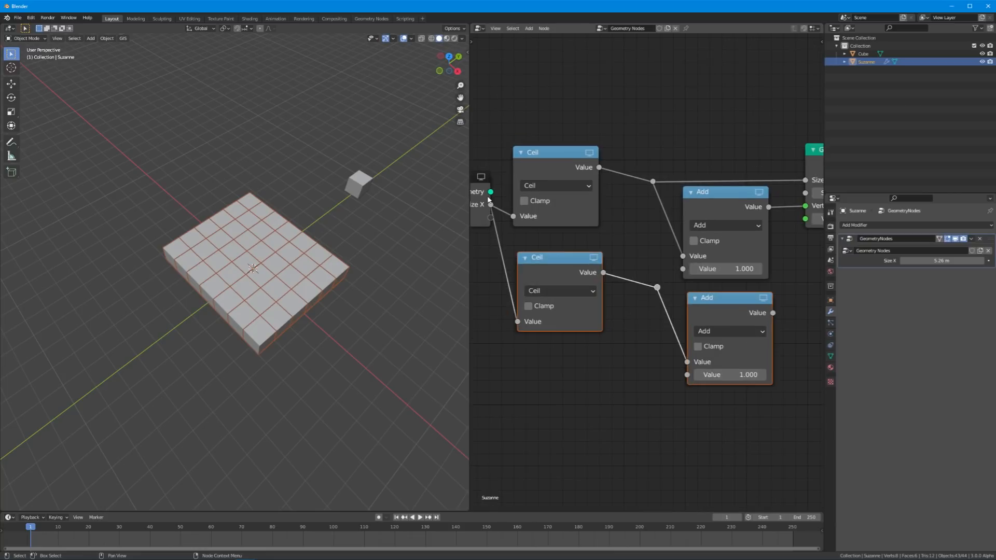
right_click_drag(513, 231, 488, 252, "ctrl")
middle_click_drag(514, 255, 580, 273)
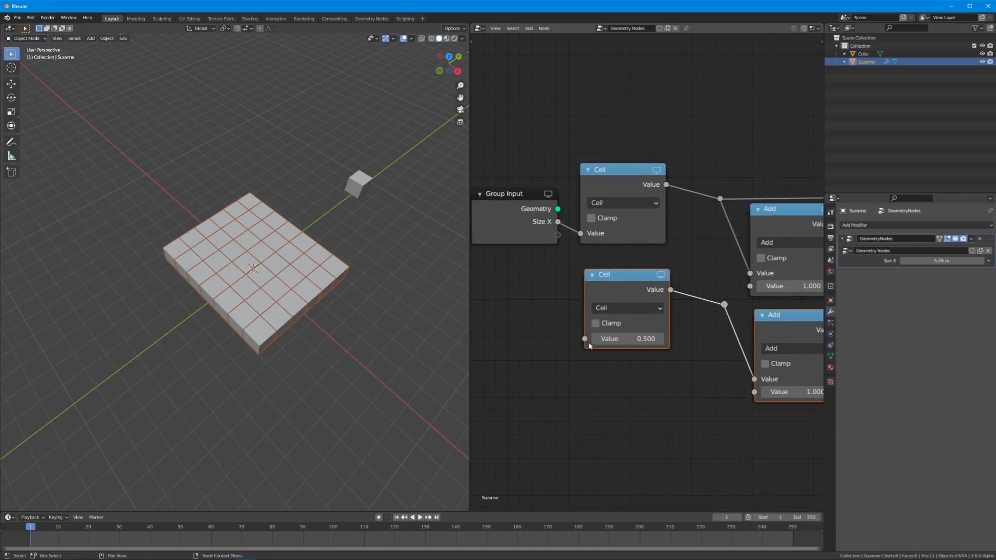
left_click_drag(585, 338, 557, 235)
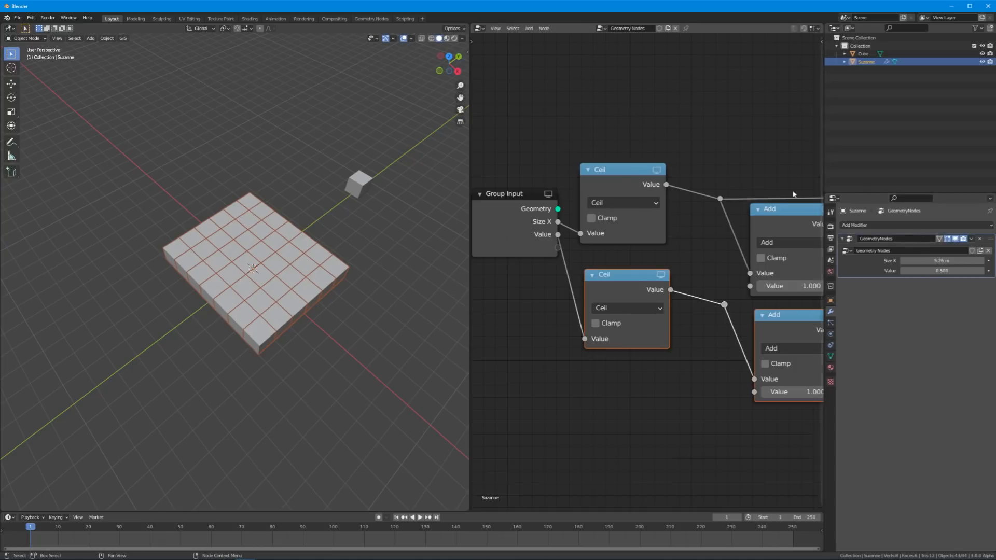
Step: Rename the new group input from the default name to "Size y"
key("n")
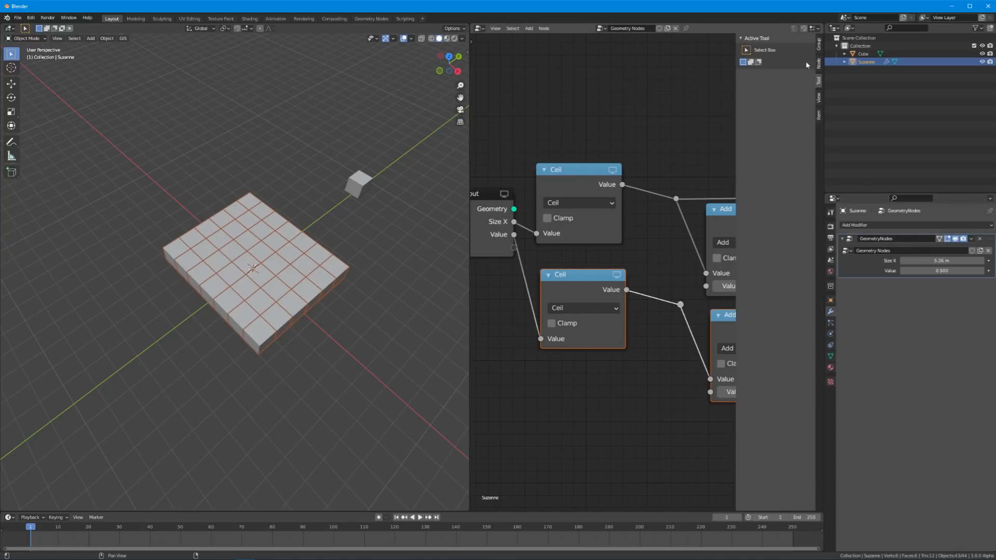
double_click(759, 68)
type("Size y")
key("Return")
key("n")
Step: Connect the duplicated Add node to the Grid's Vertices Y and the lower reroute to its Size Y
scroll(717, 101, "down", 1)
middle_click_drag(685, 136, 589, 142)
middle_click_drag(680, 279, 608, 290)
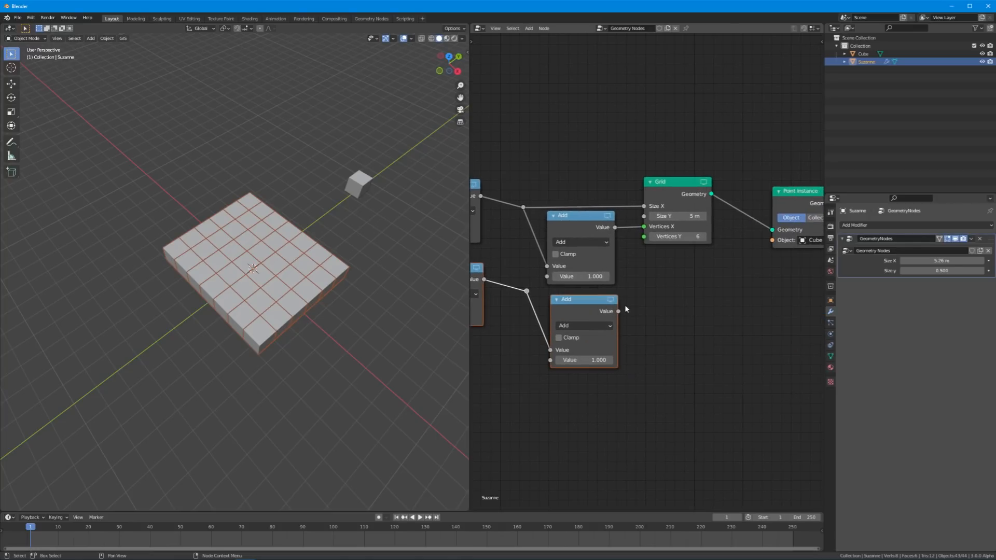
left_click_drag(618, 311, 644, 236)
left_click_drag(527, 291, 644, 219)
middle_click_drag(644, 218, 751, 238)
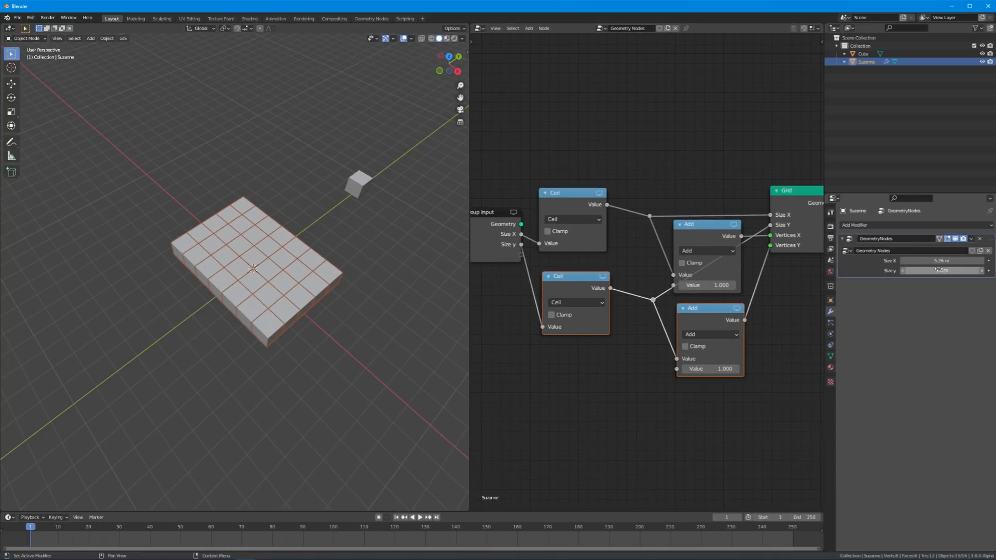
Step: Set the modifier's Size y to about 3.07 and check the resized base from a lower angle
left_click_drag(952, 270, 881, 270)
mouse_move(942, 270)
left_mouse_down()
mouse_move(891, 270)
mouse_move(937, 271)
left_mouse_up()
scroll(449, 294, "down", 1)
middle_click_drag(449, 295, 387, 269)
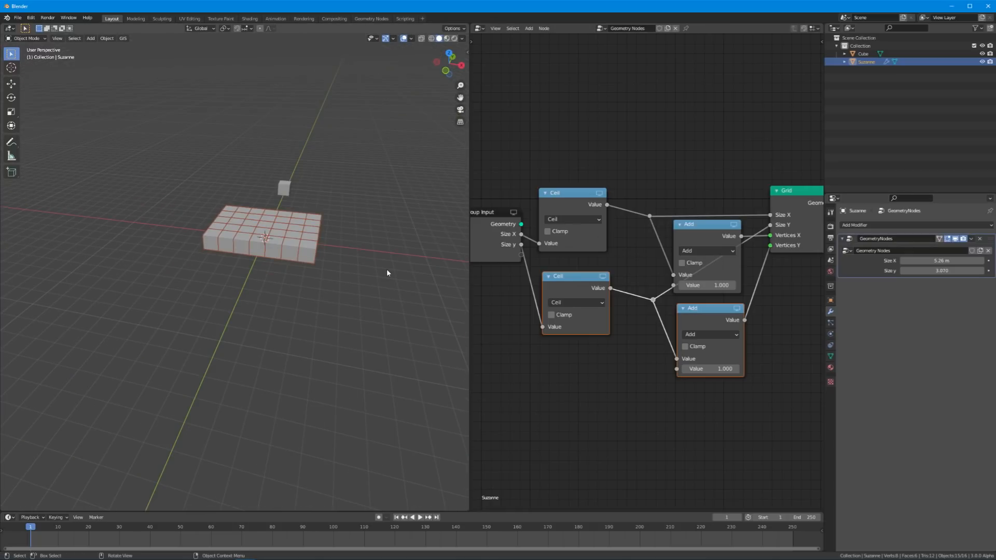
scroll(310, 272, "up", 2)
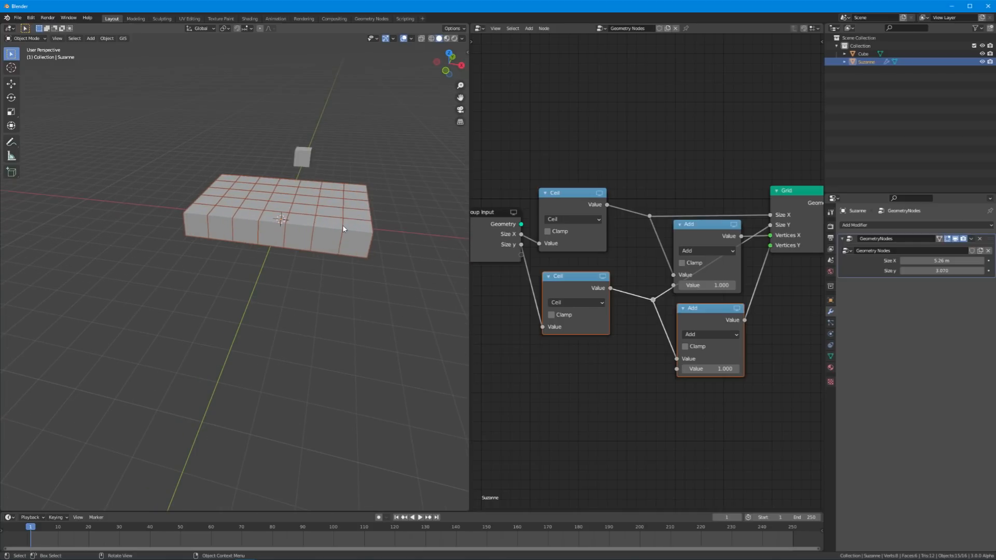
middle_click_drag(342, 225, 328, 201)
Step: Open the separate source cube in Edit Mode with face selection and select its front face
left_click(304, 204)
scroll(328, 201, "up", 2)
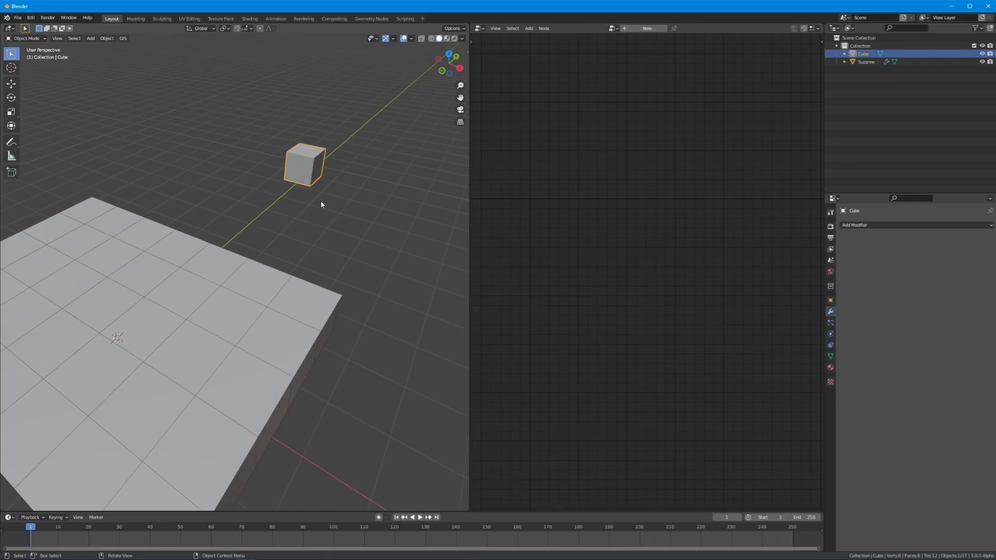
key("Tab")
key("3")
left_click(298, 176)
scroll(244, 276, "up", 8)
middle_click_drag(306, 170, 298, 277, "shift")
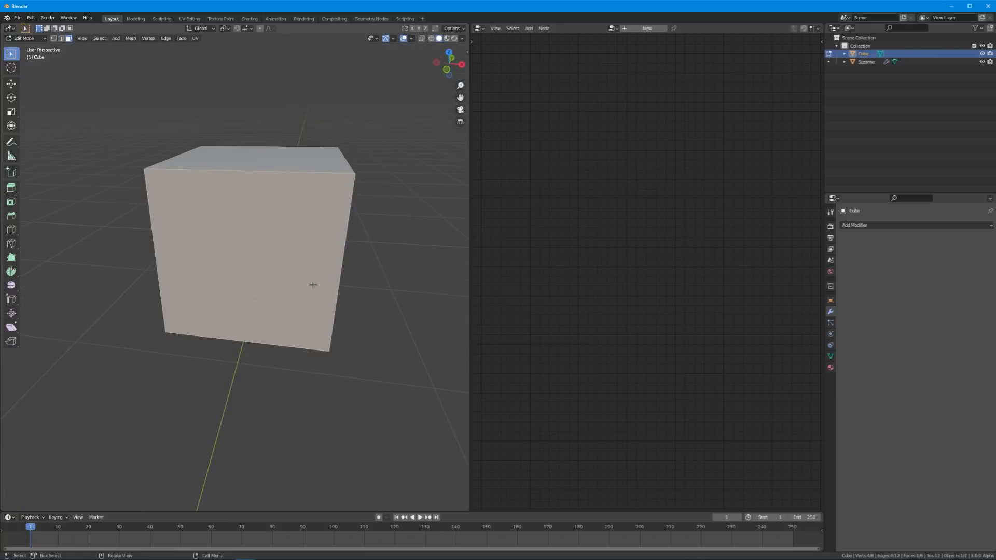
Step: Loop cut the cube horizontally at mid-height, inset the upper front face, and add two vertical loop cuts
key("ctrl+r")
left_click(296, 252)
right_click(296, 252)
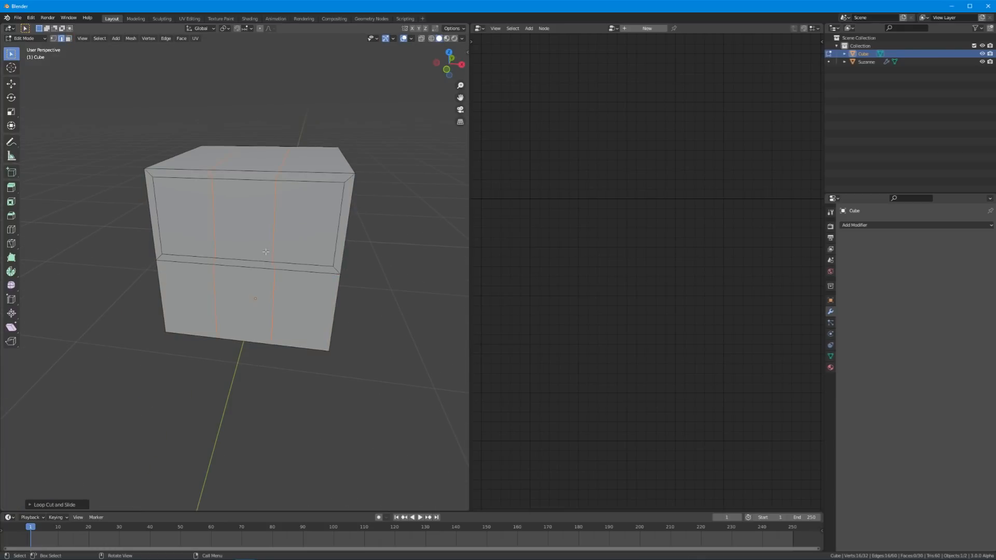
Step: Select the three upper front panels and inset and extrude them inward to form framed windows
key("3")
left_click(202, 229)
left_click(303, 228, "ctrl")
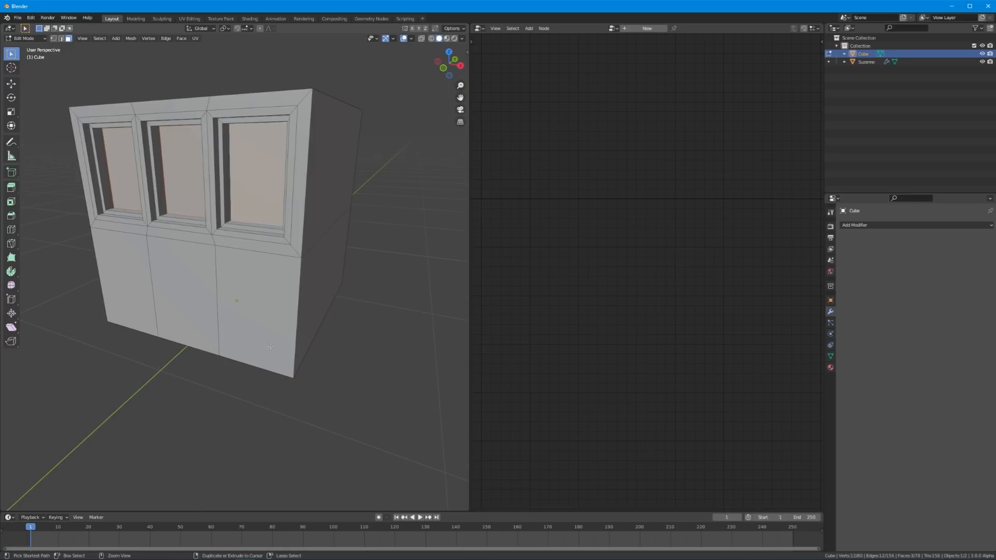
Step: Add a horizontal loop cut near the cube's base and extrude the three lowest front faces slightly outward as a ledge
right_click(305, 338)
left_click(306, 338)
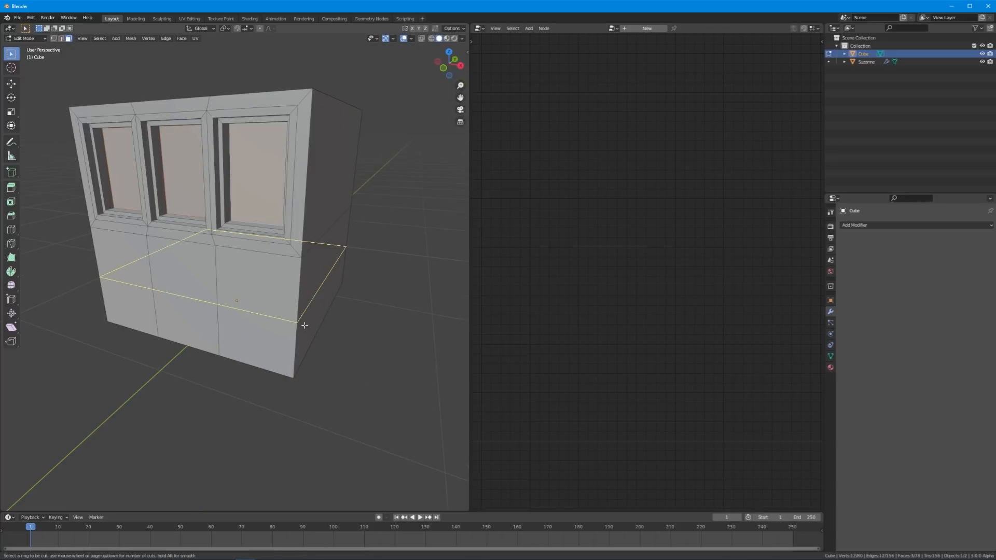
left_click(303, 340)
left_click(302, 371)
left_click(244, 358)
left_click(144, 329, "ctrl")
key("e")
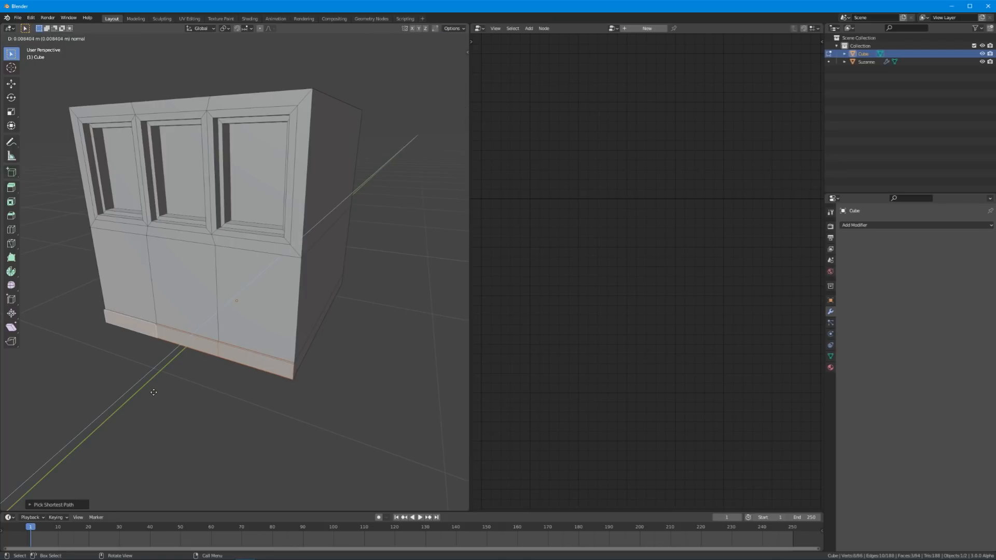
left_click(153, 397)
Step: Return to Object Mode, deselect the cube, and examine the window detail on the instanced building base
key("Tab")
left_click(167, 399)
scroll(178, 394, "down", 7)
middle_click_drag(178, 394, 245, 350)
scroll(159, 386, "down", 3)
scroll(246, 354, "down", 4)
middle_click_drag(302, 327, 257, 310)
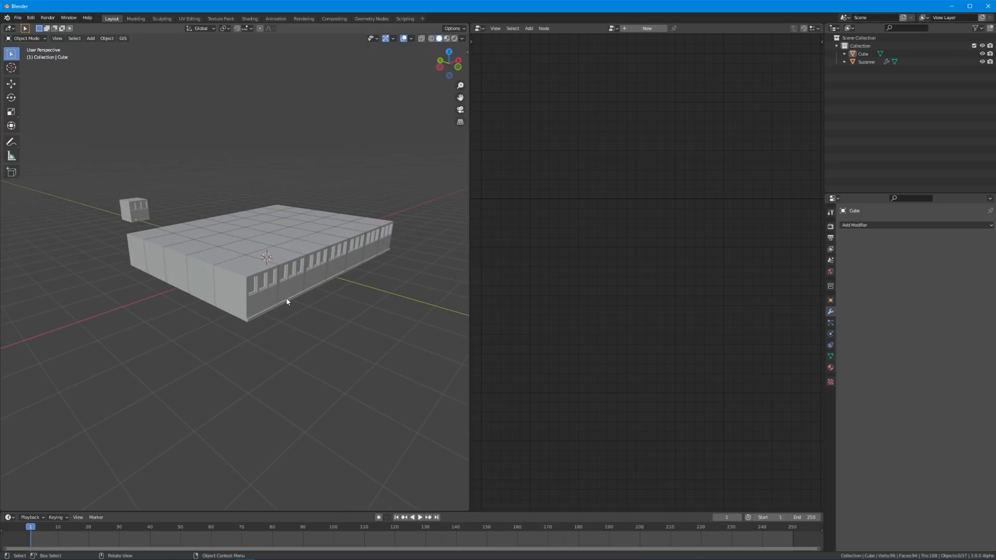
Step: Select the instanced building and insert a Transform node between Point Instance and Group Output
left_click(272, 277)
middle_click_drag(362, 275, 329, 294)
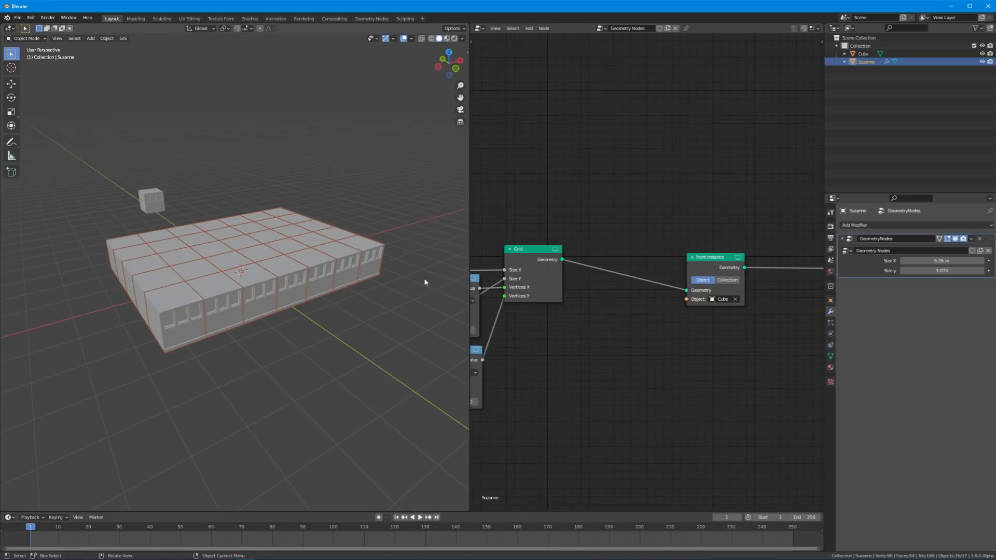
key("shift+a")
mouse_move(590, 227)
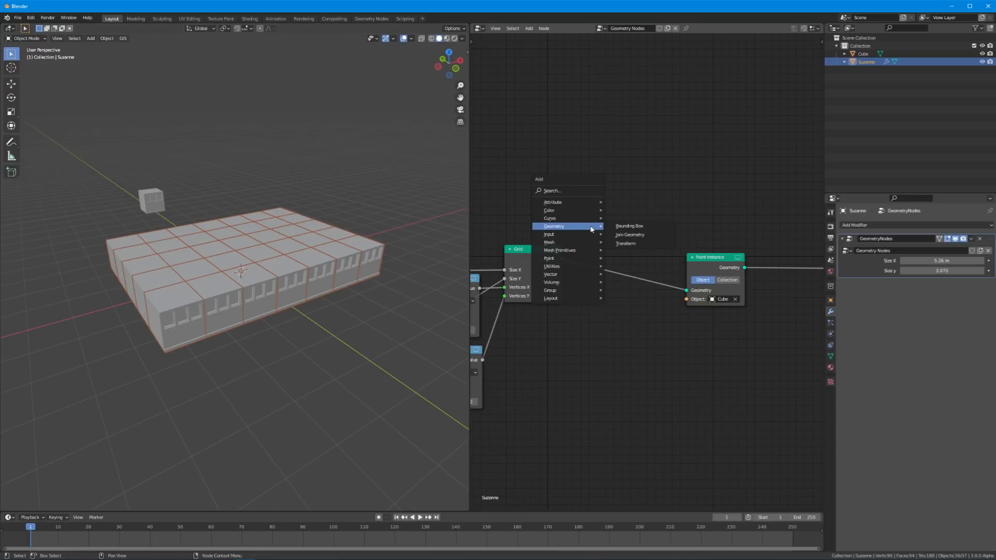
left_click(625, 243)
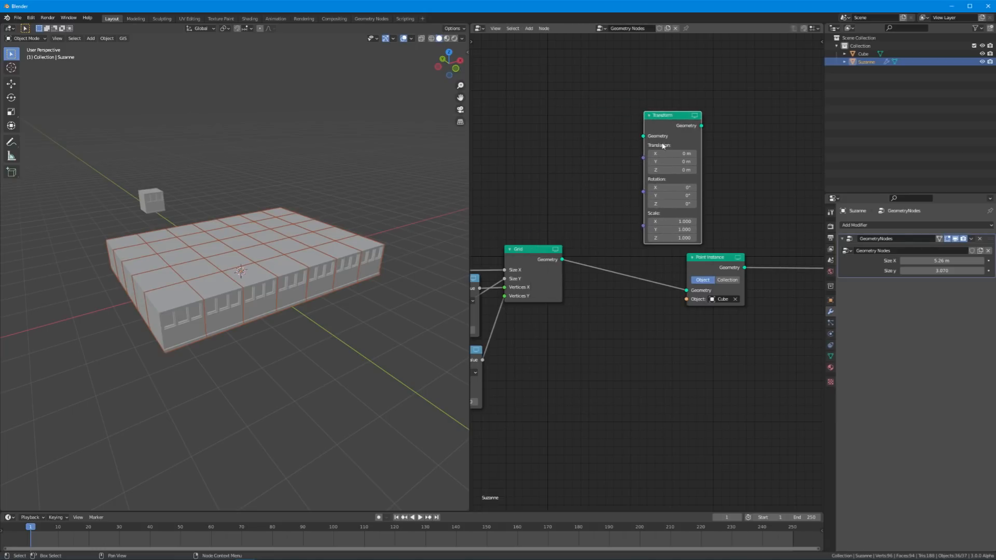
middle_click_drag(661, 146, 569, 163)
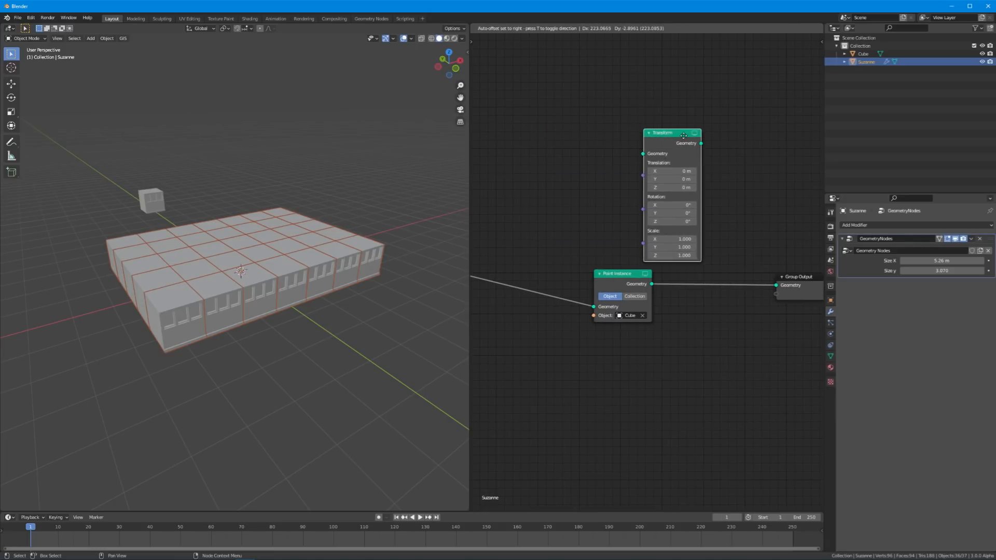
left_click(695, 213)
left_click_drag(695, 213, 710, 213)
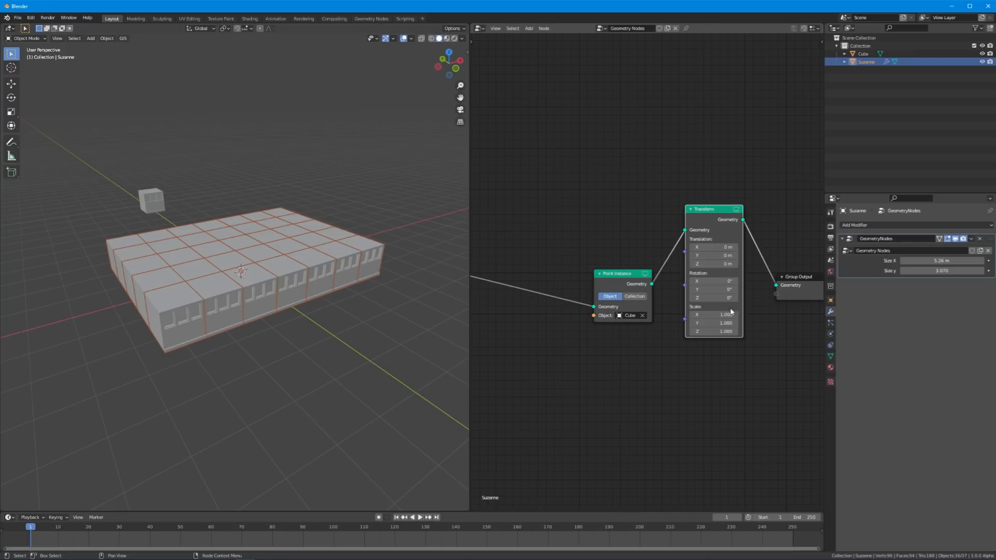
Step: Try a 19.8° X rotation on the Transform node that follows Point Instance
left_click_drag(711, 281, 727, 281)
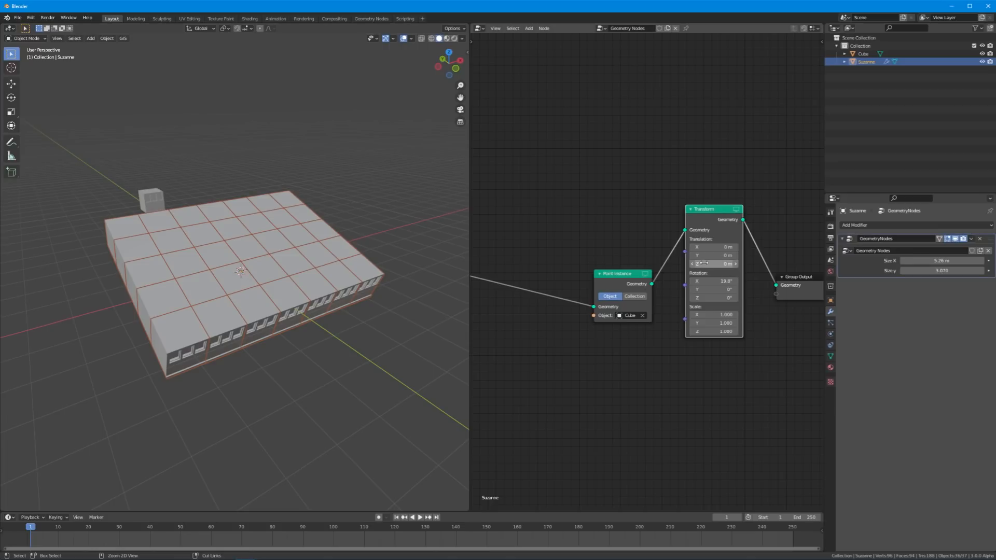
key("ctrl+z")
key("ctrl+z")
Step: Place the Transform node between Grid and Point Instance and set its X rotation to 90°
left_click_drag(569, 132, 511, 204)
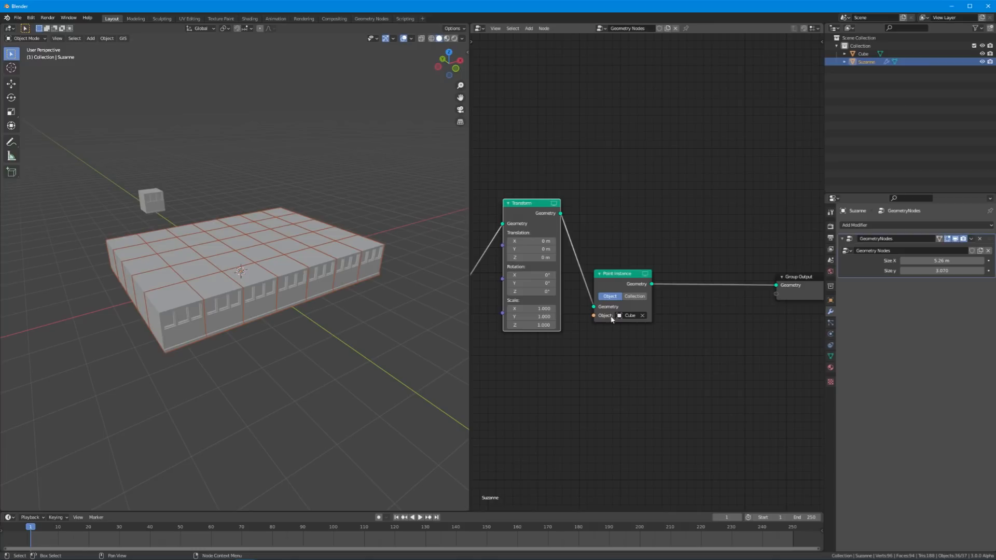
middle_click_drag(622, 309, 700, 311)
scroll(699, 310, "up", 1)
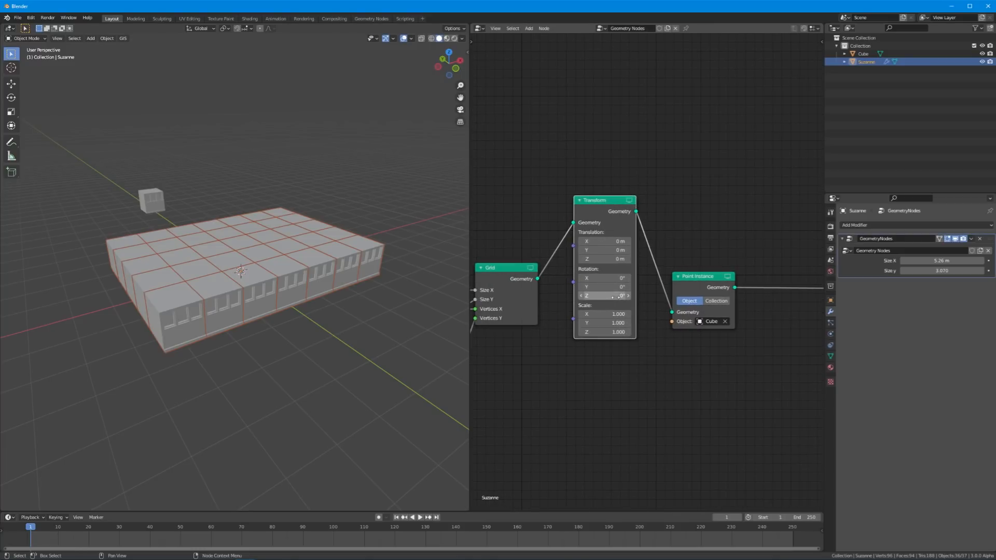
left_click_drag(604, 278, 652, 278)
middle_click_drag(321, 293, 365, 289)
middle_click_drag(284, 289, 360, 277)
scroll(313, 263, "down", 1)
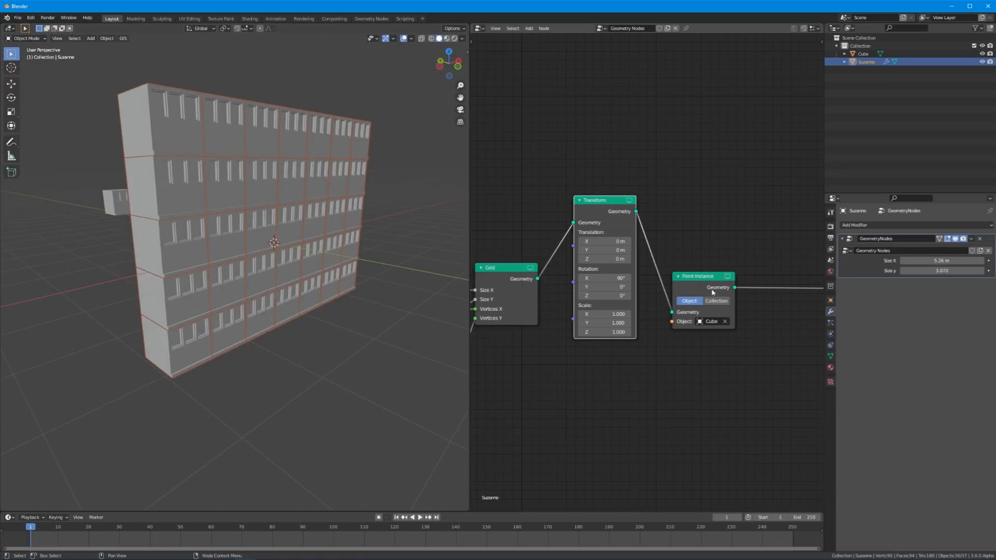
Step: Set the modifier's Size X to 3.11 m and view the upright wall from the front corner
left_click_drag(919, 260, 887, 260)
scroll(702, 242, "down", 1)
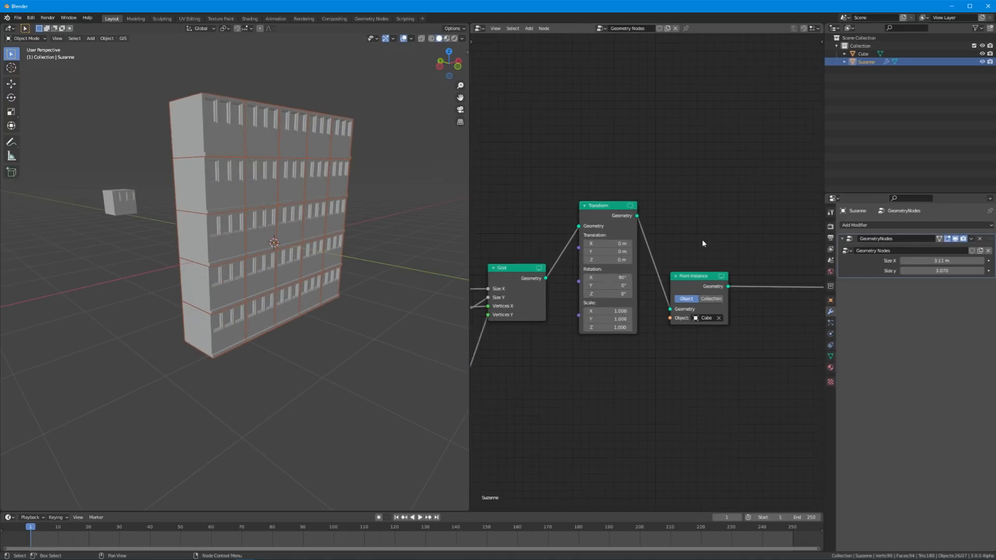
middle_click_drag(703, 243, 604, 282)
middle_click_drag(169, 269, 294, 283)
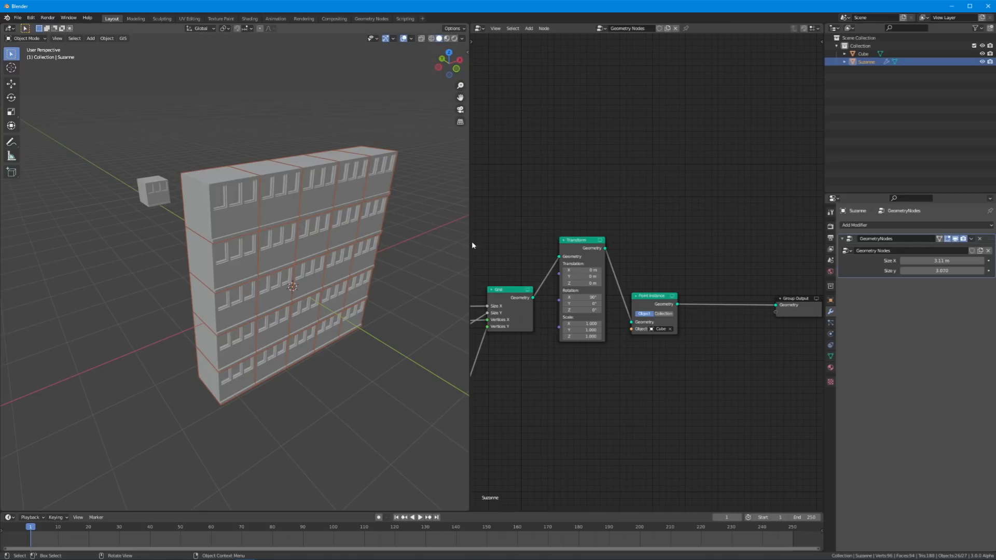
Step: Duplicate the Transform node together with its Grid connection and place the copy below the original
left_click_drag(655, 304, 665, 277)
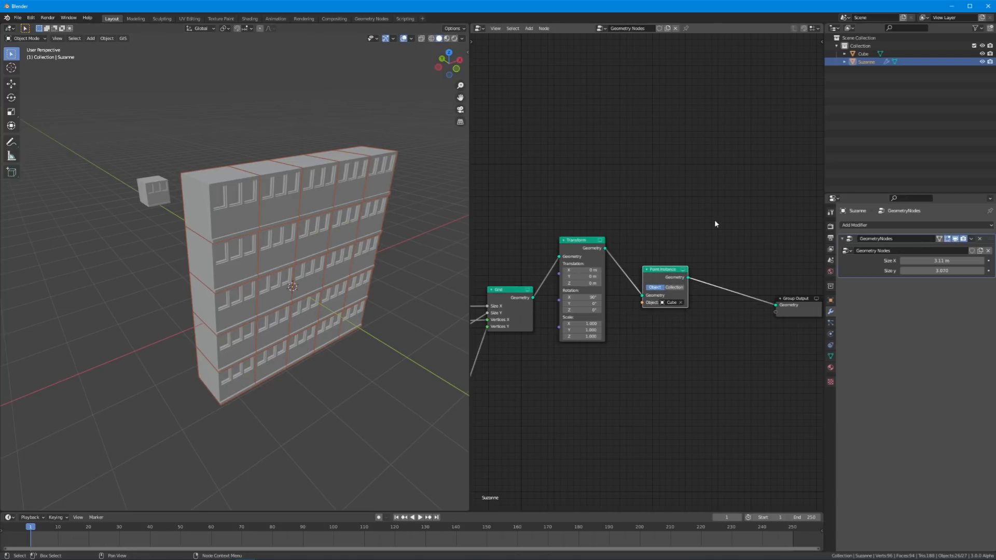
middle_click_drag(678, 233, 715, 189)
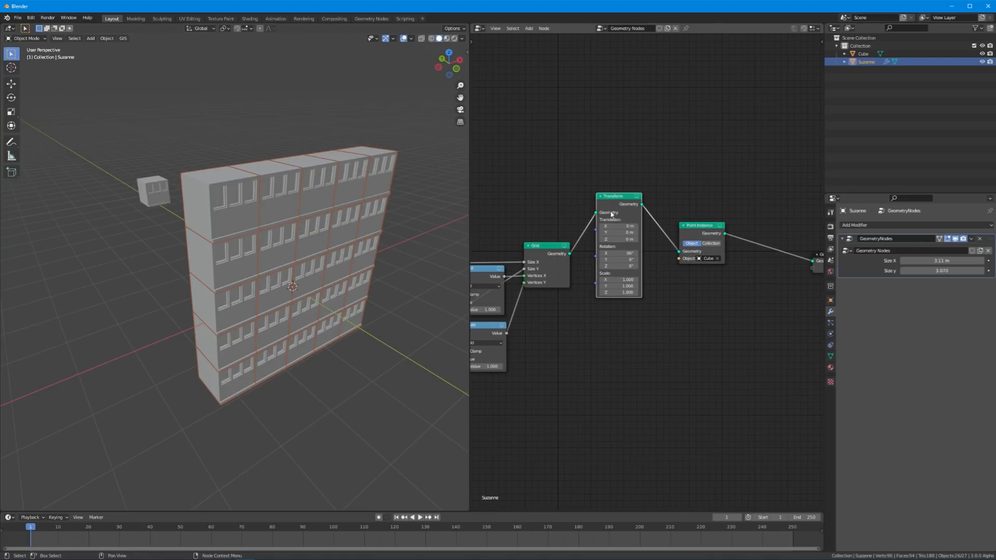
key("shift+d")
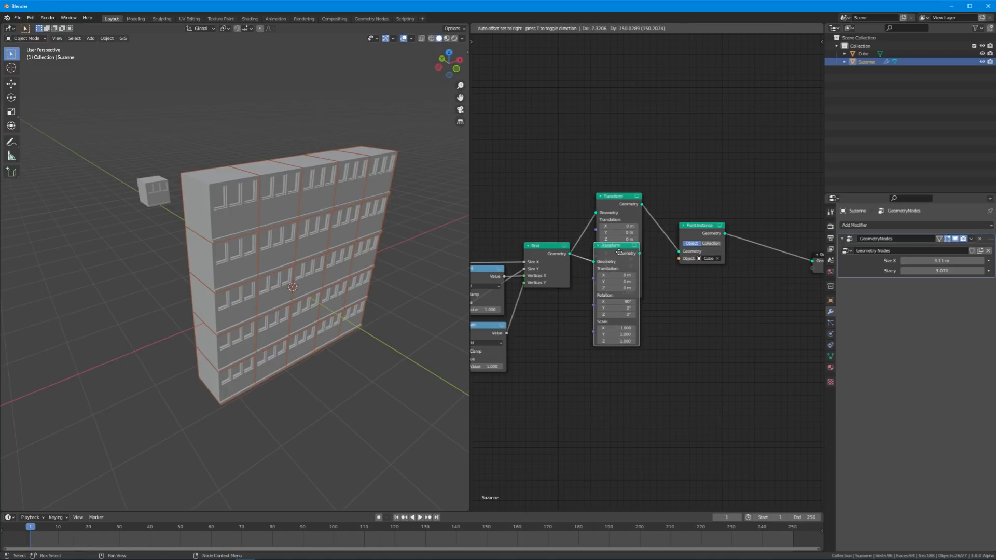
left_click(616, 319)
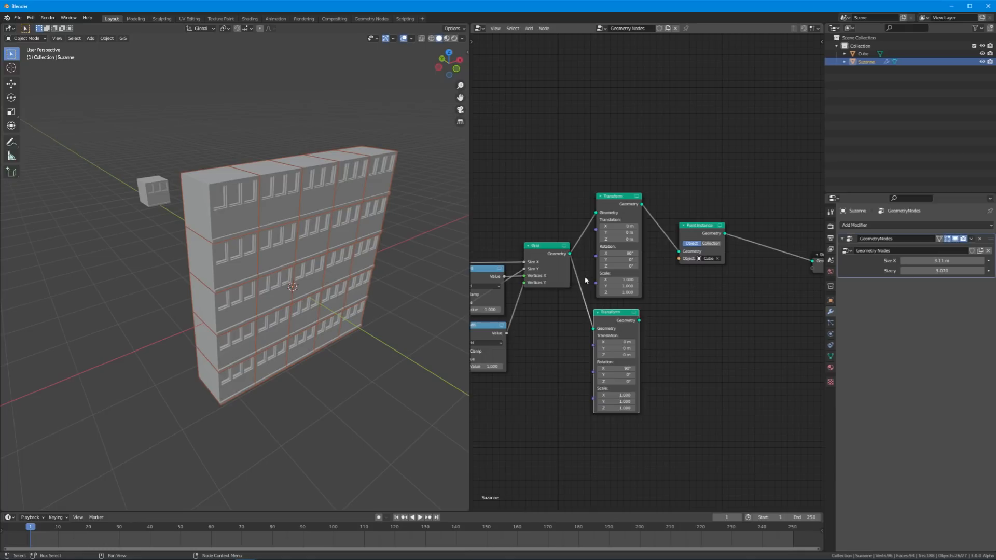
scroll(687, 255, "up", 2)
middle_click_drag(687, 255, 633, 257)
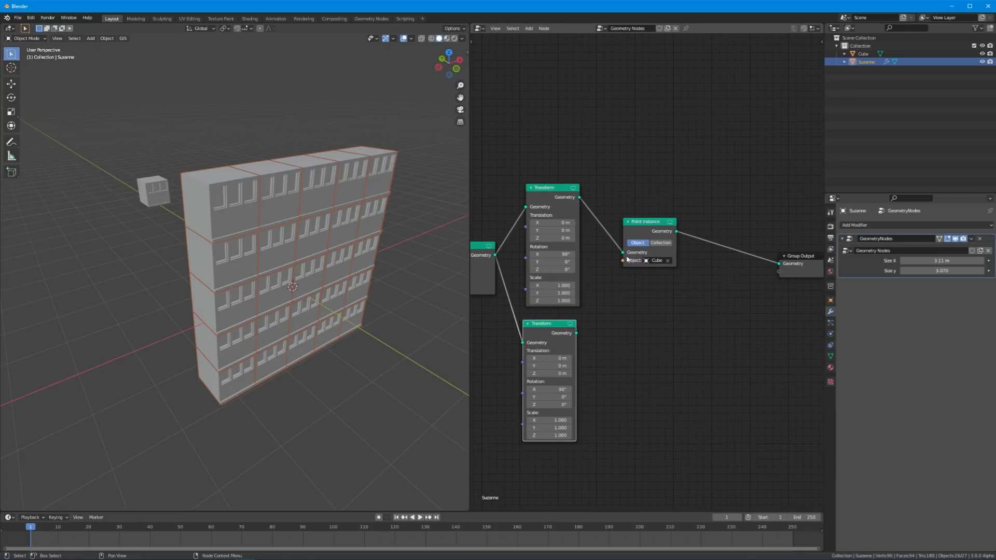
Step: Insert a Join Geometry node before Point Instance and connect the second Transform's geometry to it
key("shift+a")
mouse_move(586, 332)
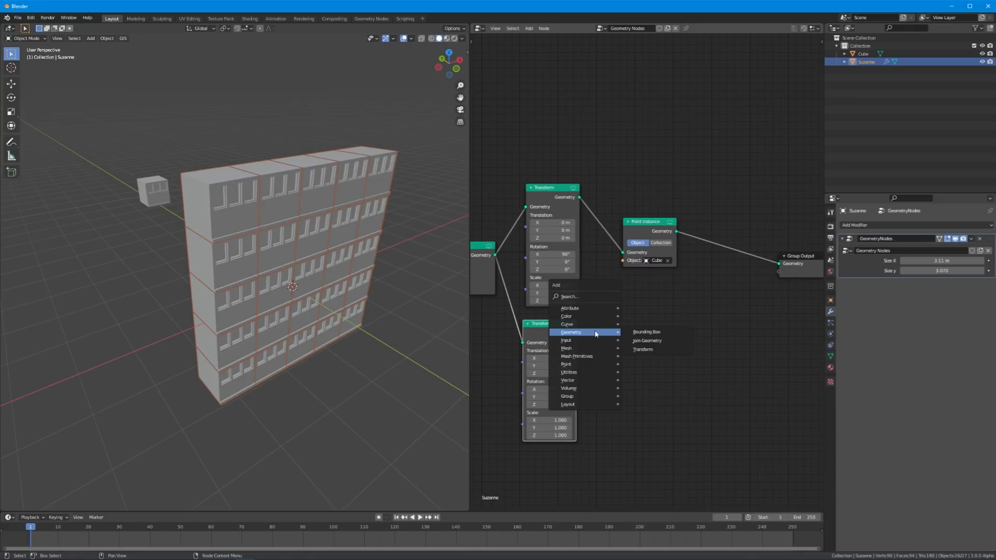
left_click(640, 341)
left_click(599, 241)
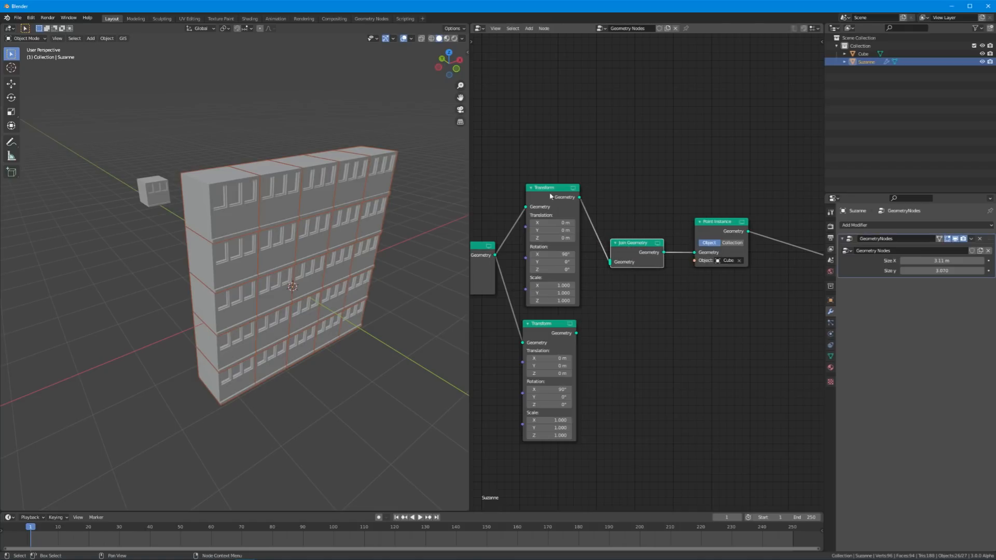
left_click_drag(576, 333, 613, 267)
scroll(314, 273, "up", 3)
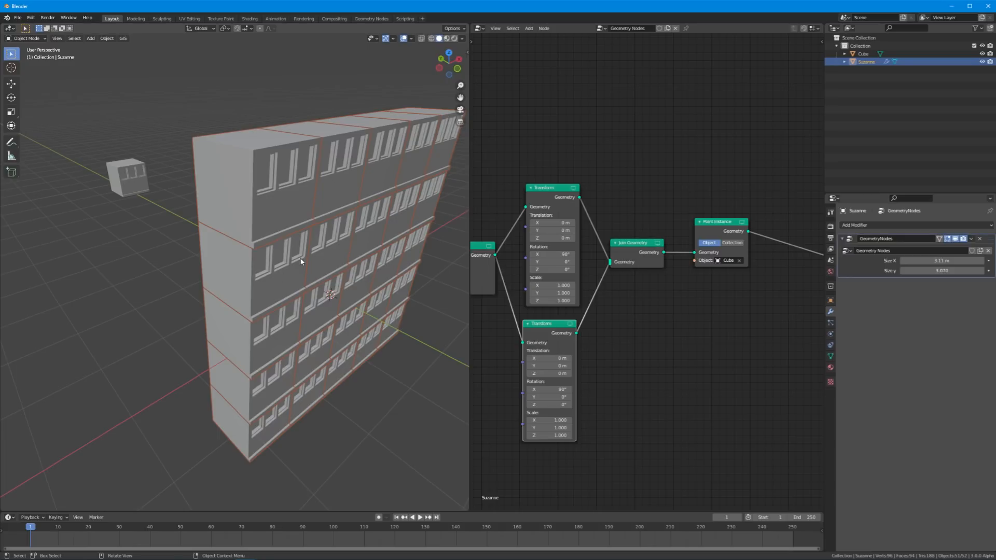
Step: Set the second Transform's Y translation to 3.2 m to offset the second wall
middle_click_drag(578, 367, 612, 356)
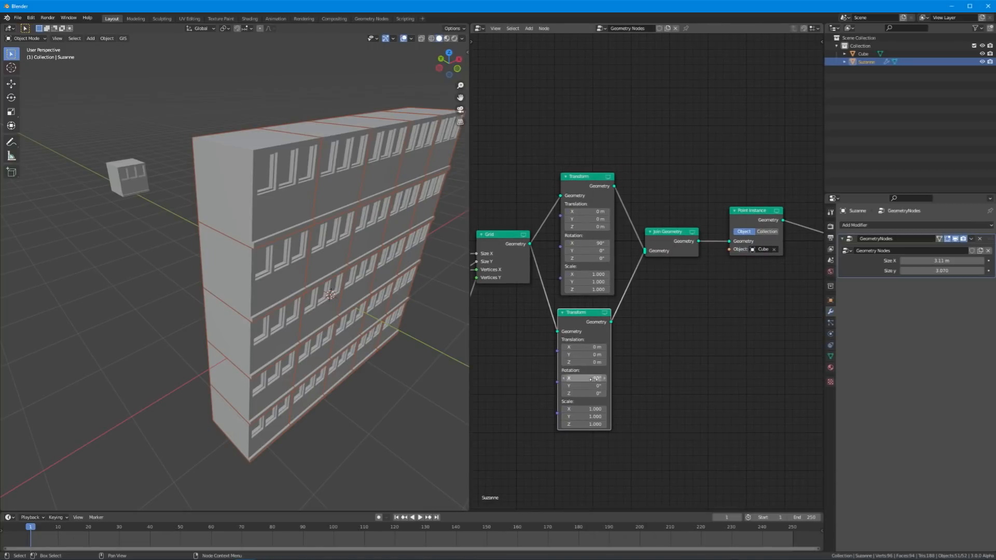
left_click_drag(585, 354, 752, 354)
scroll(418, 345, "down", 4)
middle_click_drag(321, 333, 350, 343)
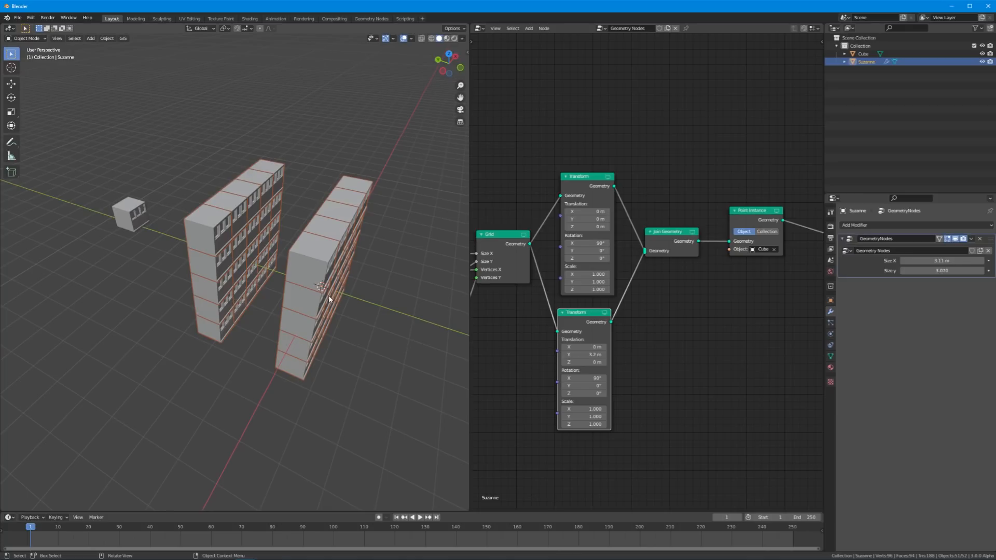
Step: Try varying Size X to test how both walls respond to the width input
left_click_drag(941, 260, 826, 261)
right_click(949, 261)
left_click(665, 351)
middle_click_drag(638, 347, 662, 352)
scroll(713, 349, "down", 3)
middle_click_drag(319, 276, 238, 264)
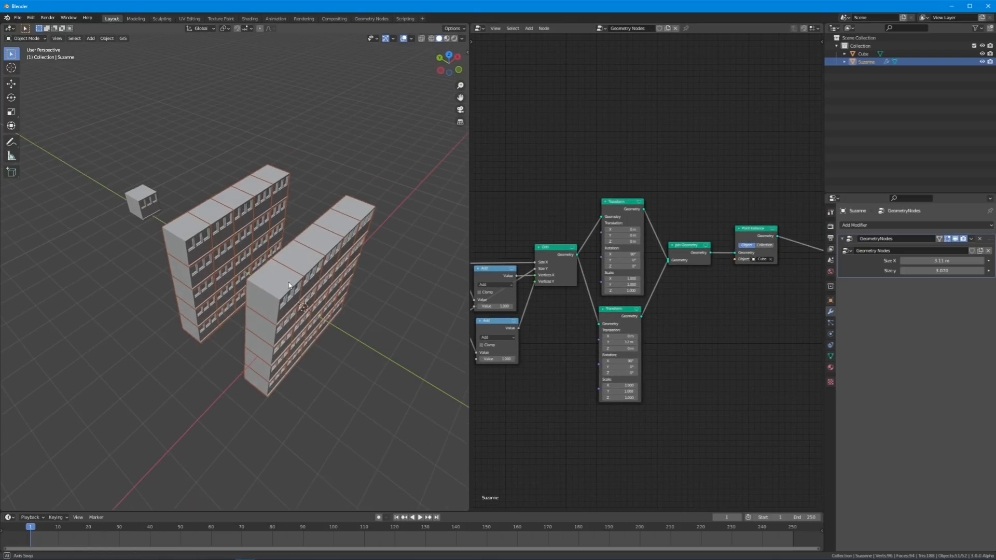
key("shift+a")
mouse_move(696, 332)
left_click(625, 273)
mouse_move(620, 373)
left_mouse_down()
mouse_move(669, 373)
mouse_move(618, 373)
left_mouse_up()
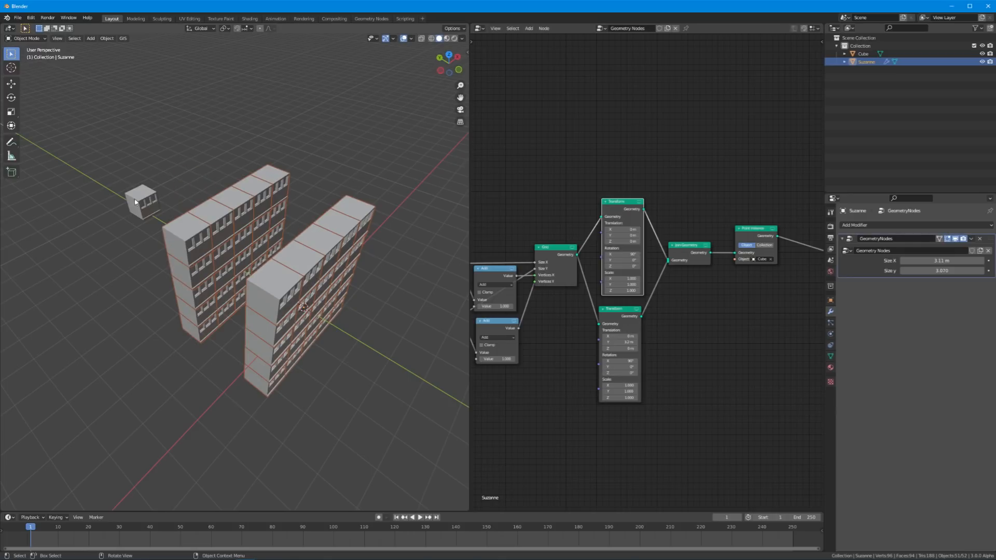
Step: Add a Point Rotate node between the second Transform and Join Geometry
key("shift+a")
mouse_move(718, 379)
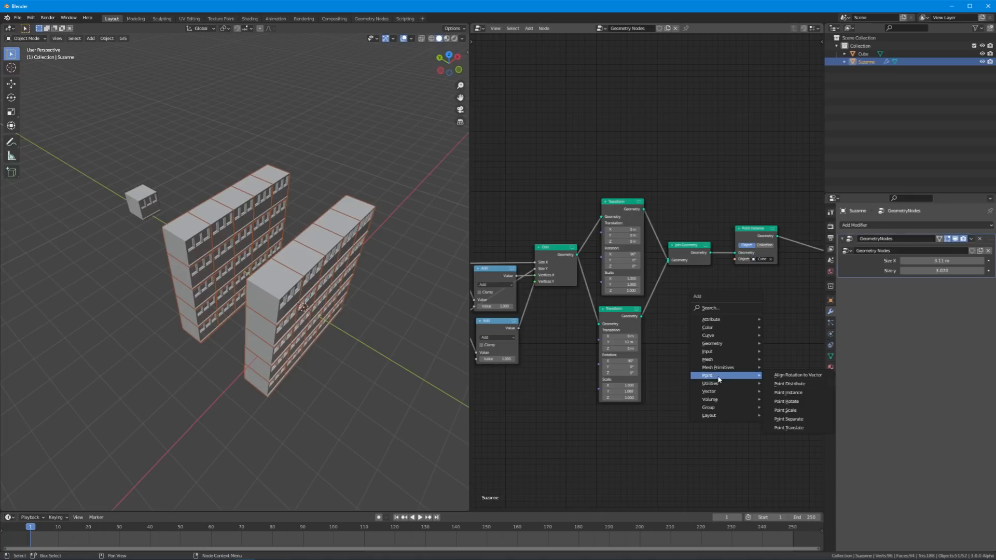
left_click(786, 400)
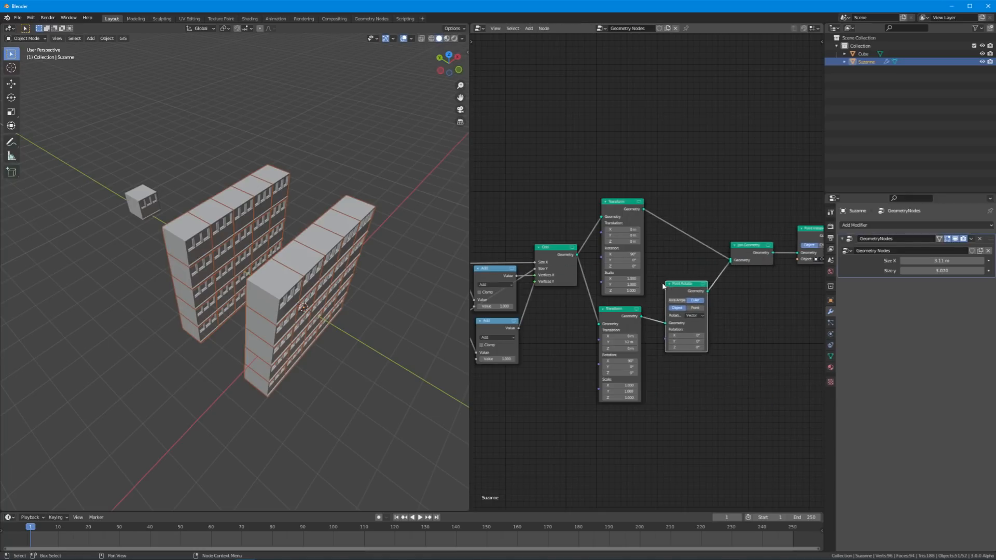
left_click(651, 312)
scroll(679, 332, "up", 3)
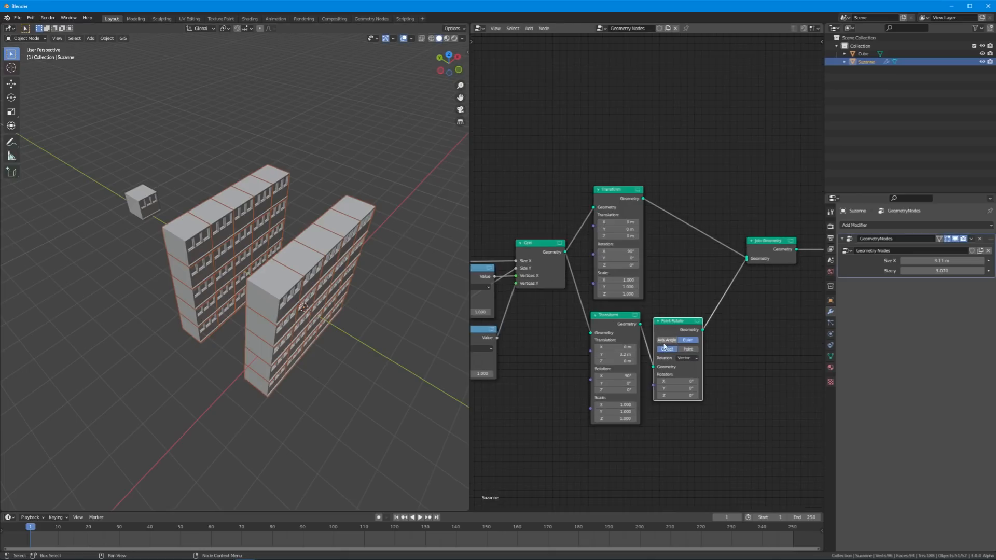
Step: Set the Point Rotate node's Z rotation to 180° and check the second wall's window direction
left_click(655, 417)
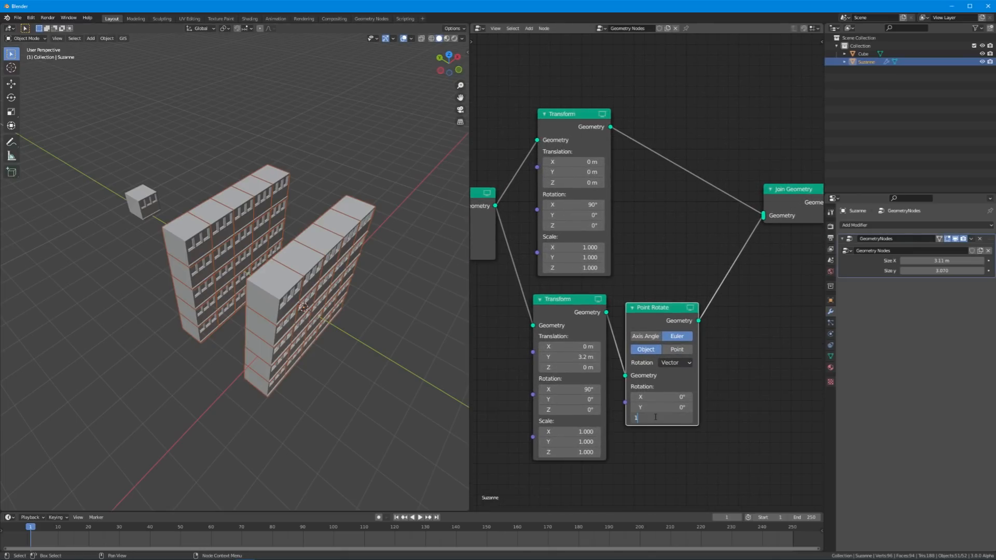
type("180")
key("Return")
middle_click_drag(344, 340, 286, 266)
scroll(306, 264, "up", 1)
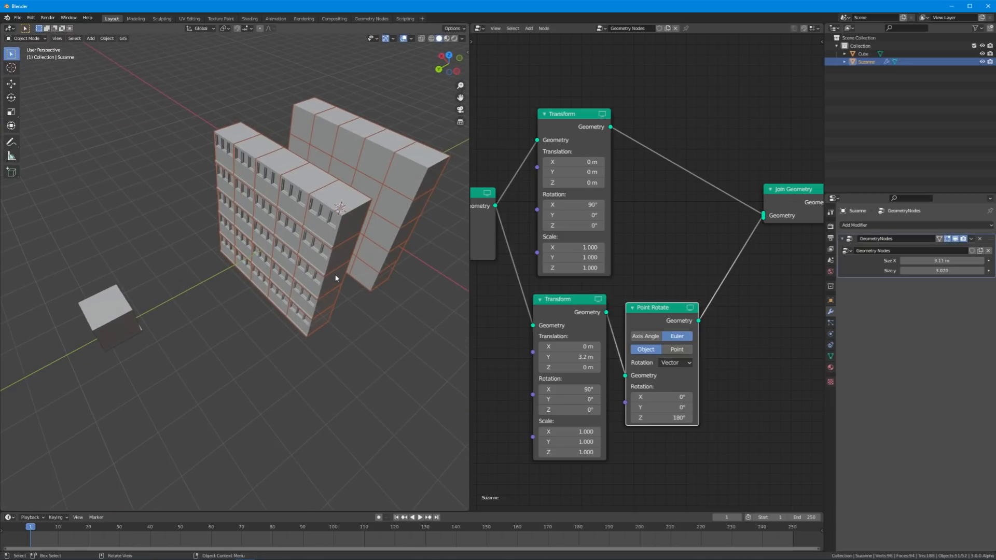
Step: Move the Group Input node farther away from the two Ceil nodes
middle_click_drag(540, 298, 752, 318)
scroll(655, 302, "down", 3)
scroll(654, 305, "down", 1)
middle_click_drag(655, 305, 824, 305)
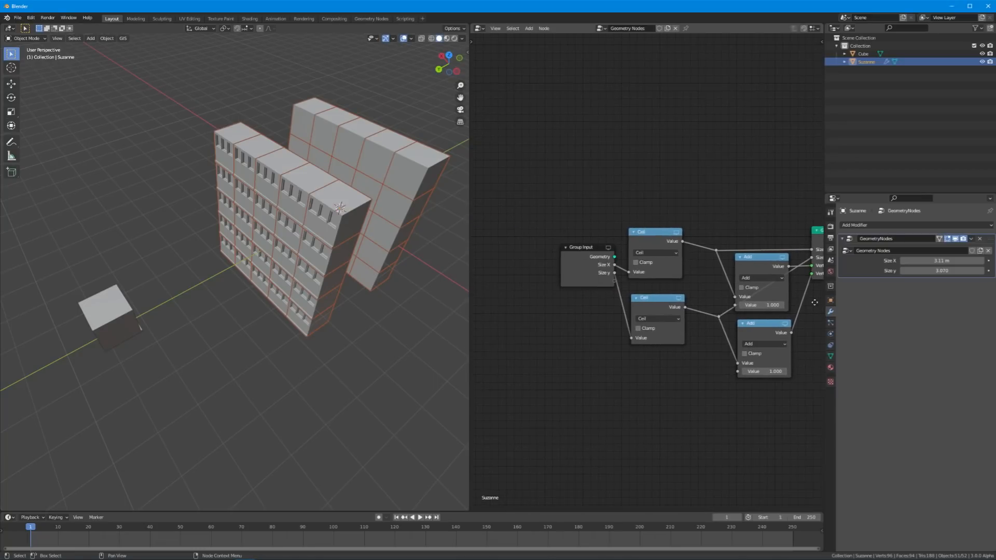
left_click_drag(598, 267, 547, 289)
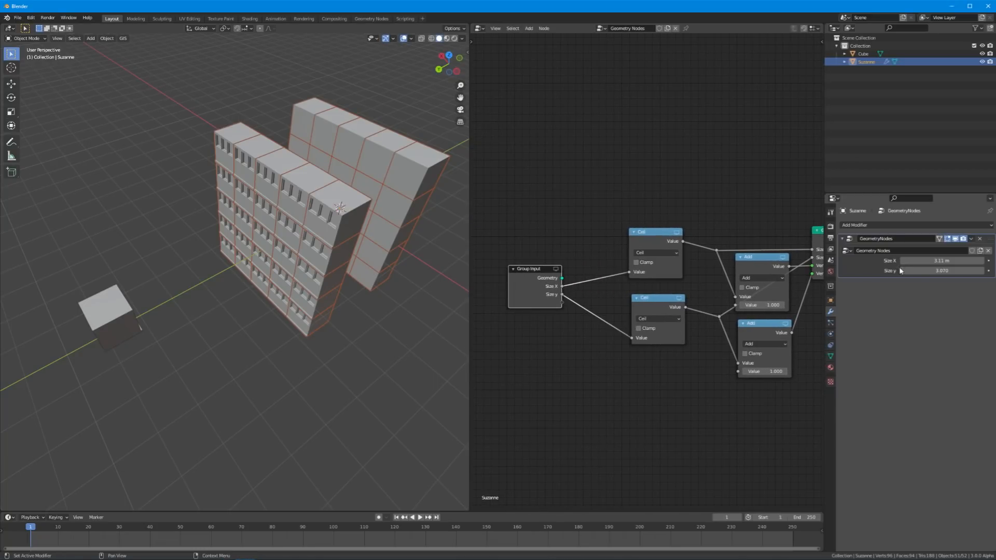
Step: Try varying Size X and Size y to identify which building dimension each one controls
left_click_drag(941, 260, 908, 271)
right_click(941, 260)
right_click(917, 270)
Step: Rename the group input Size y as height and Size X as width
key("n")
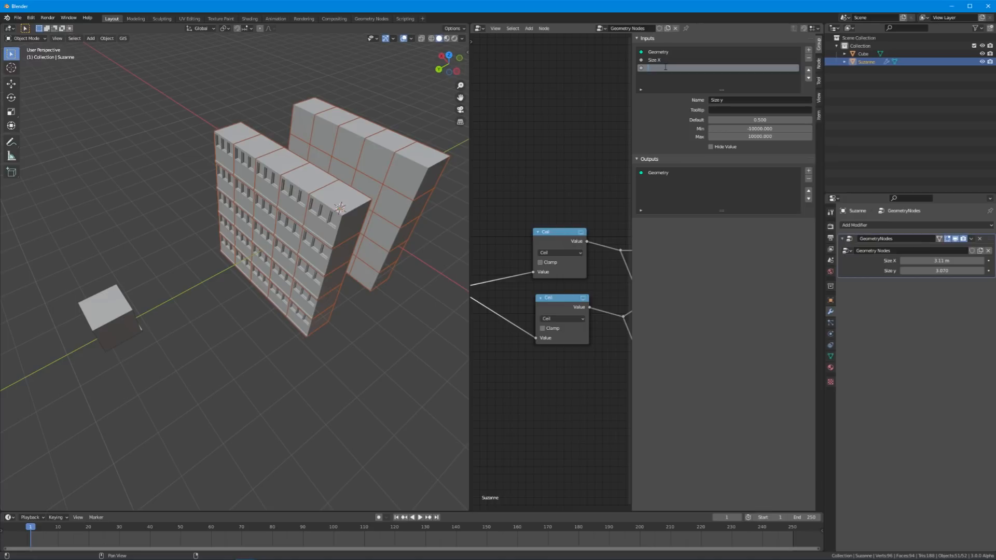
key("Return")
middle_click_drag(319, 156, 363, 228)
left_click(667, 60)
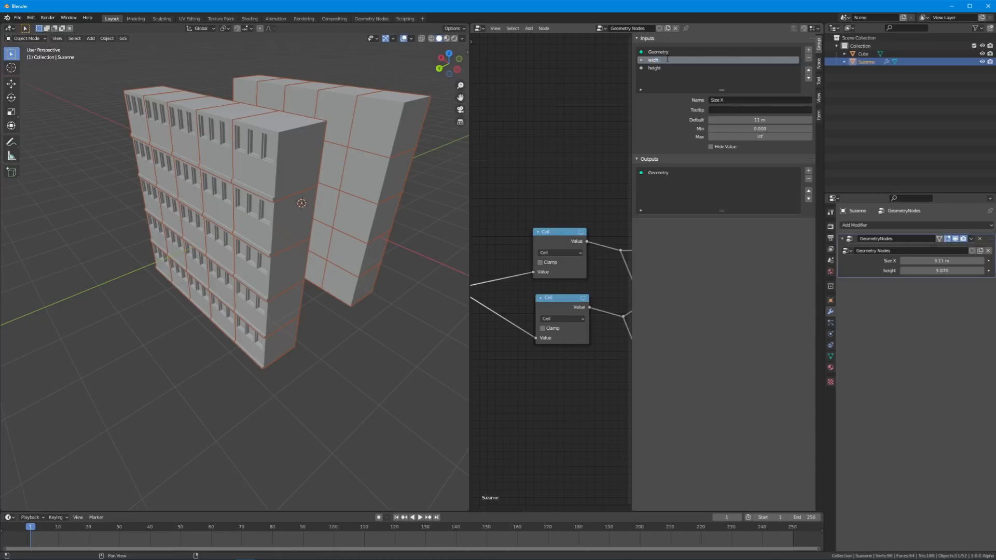
key("Return")
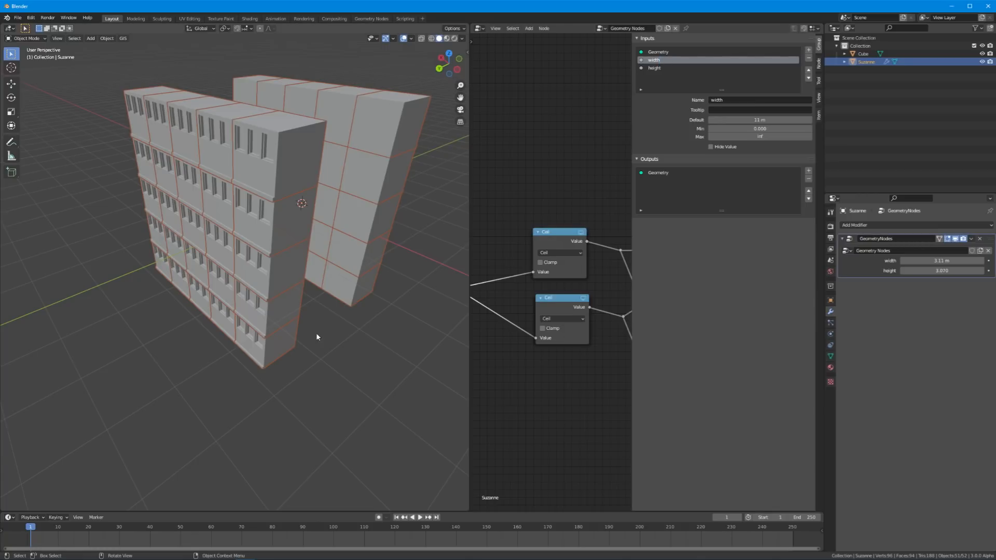
middle_click_drag(316, 332, 474, 310)
key("n")
Step: Try adding a side wall with a duplicate of the first Transform node, linked to Join Geometry and rotated about Z
scroll(765, 278, "down", 2)
middle_click_drag(765, 278, 575, 280)
scroll(634, 301, "down", 2)
middle_click_drag(663, 306, 618, 298)
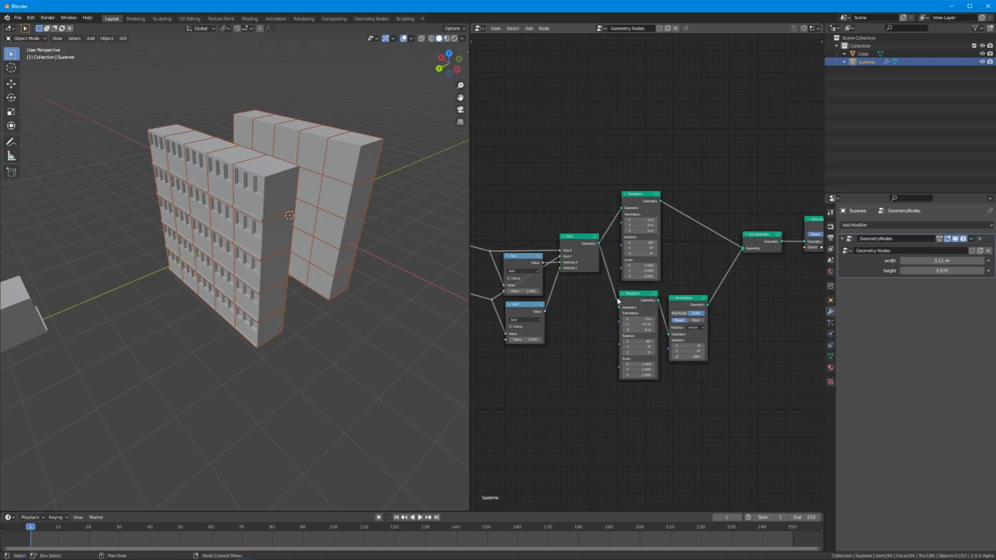
scroll(749, 276, "up", 2)
left_click(648, 190)
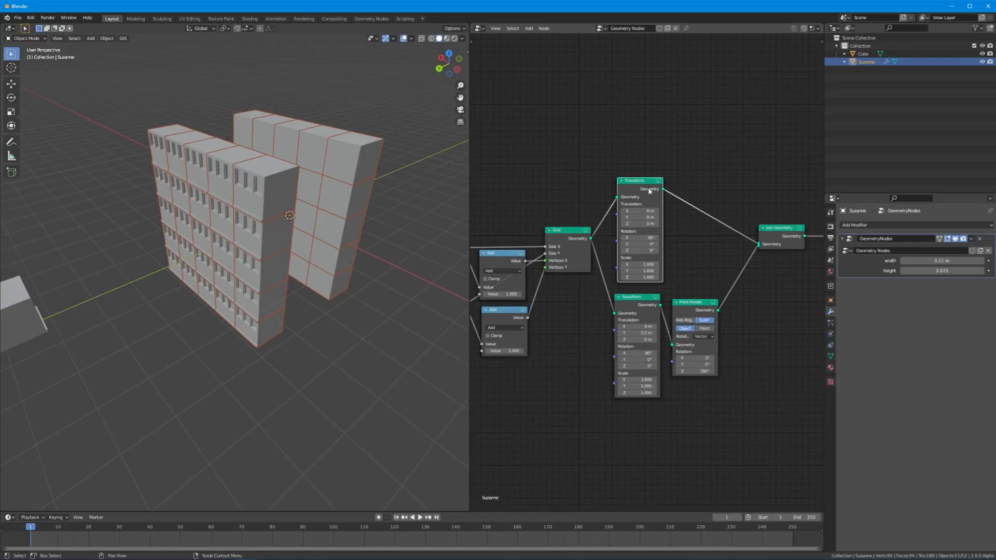
middle_click_drag(649, 191, 640, 249)
key("ctrl+shift+d")
left_click(630, 182)
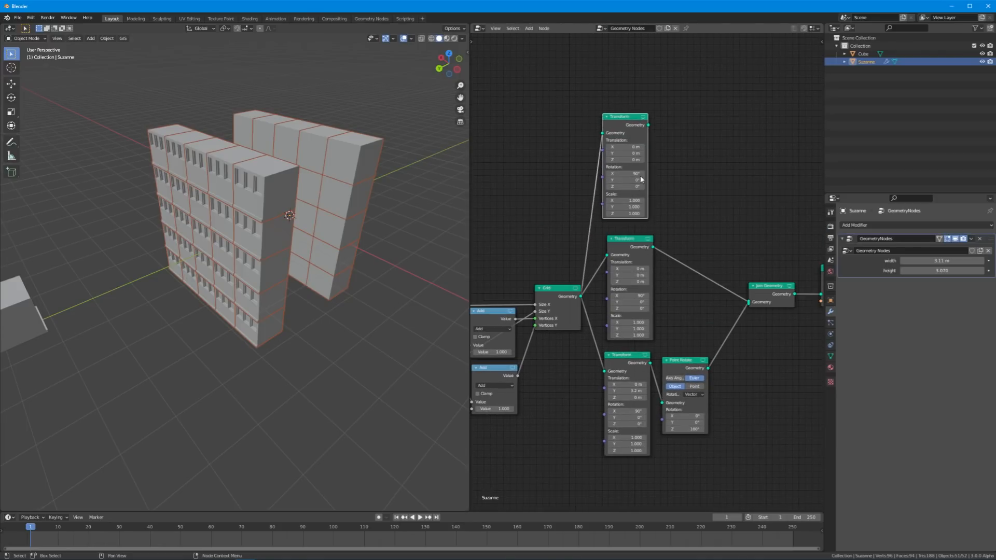
left_click_drag(648, 125, 748, 301)
left_click_drag(629, 174, 657, 186)
middle_click_drag(248, 253, 334, 222)
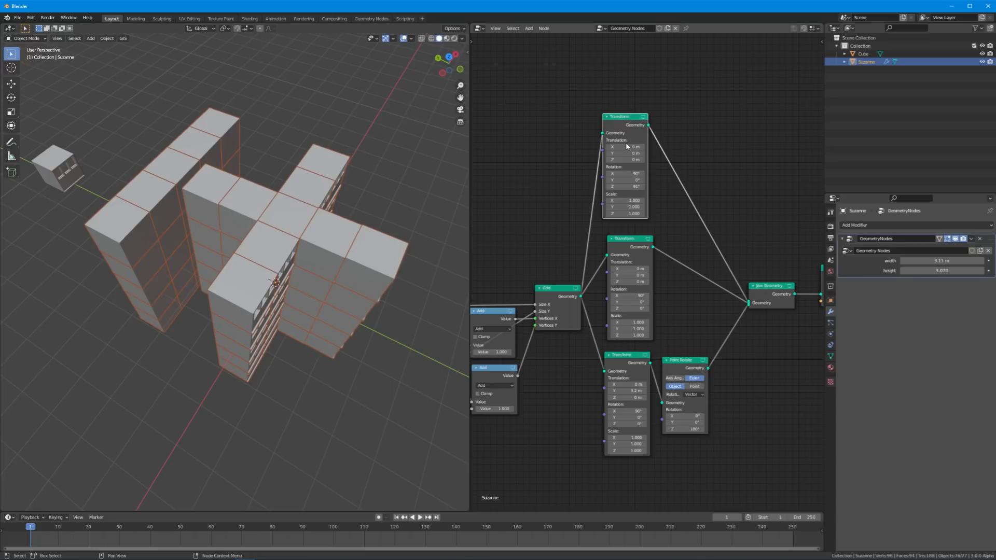
key("x")
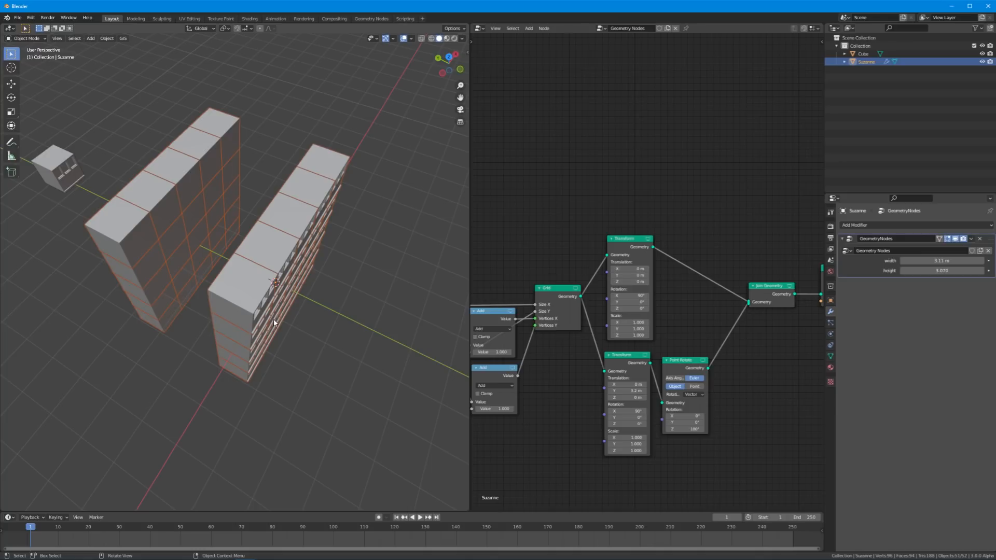
Step: Try duplicating the Grid node with its Ceil and Add nodes, keeping their links to Group Input
middle_click_drag(565, 318, 676, 140)
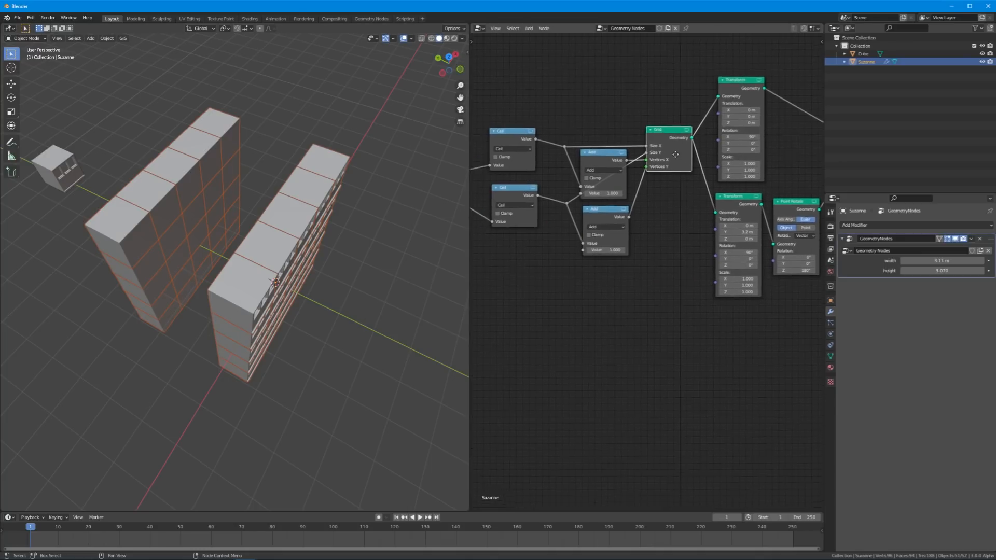
scroll(747, 254, "down", 2)
left_click_drag(542, 138, 713, 304)
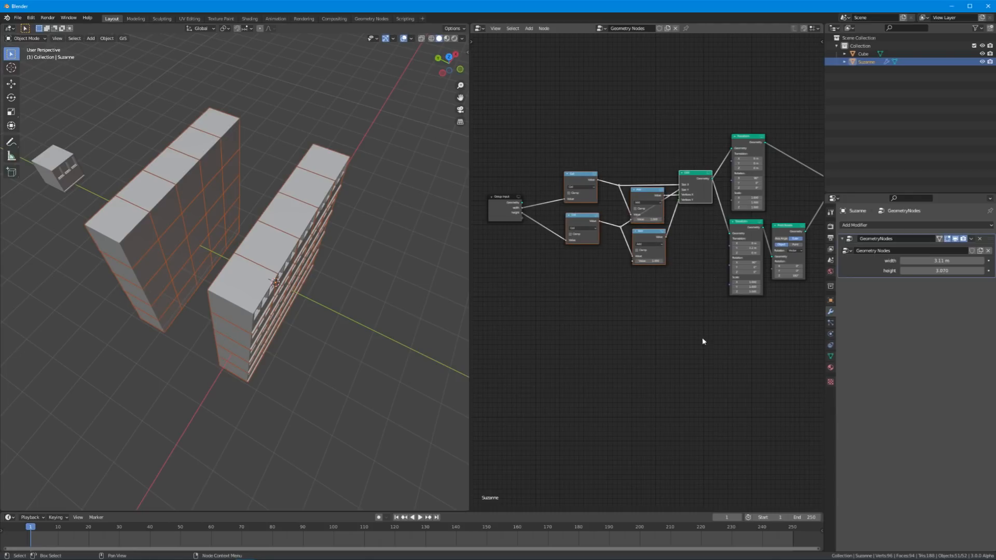
key("shift+d")
left_click(679, 255)
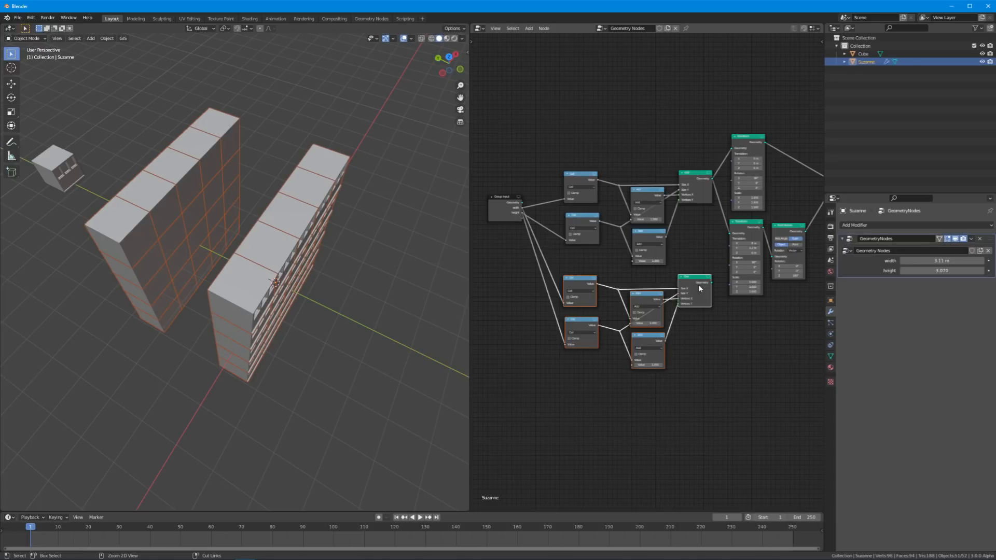
key("x")
Step: Duplicate the whole wall branch, from the Ceil nodes through Join Geometry, with its Group Input links, below the original branch
scroll(691, 173, "down", 2)
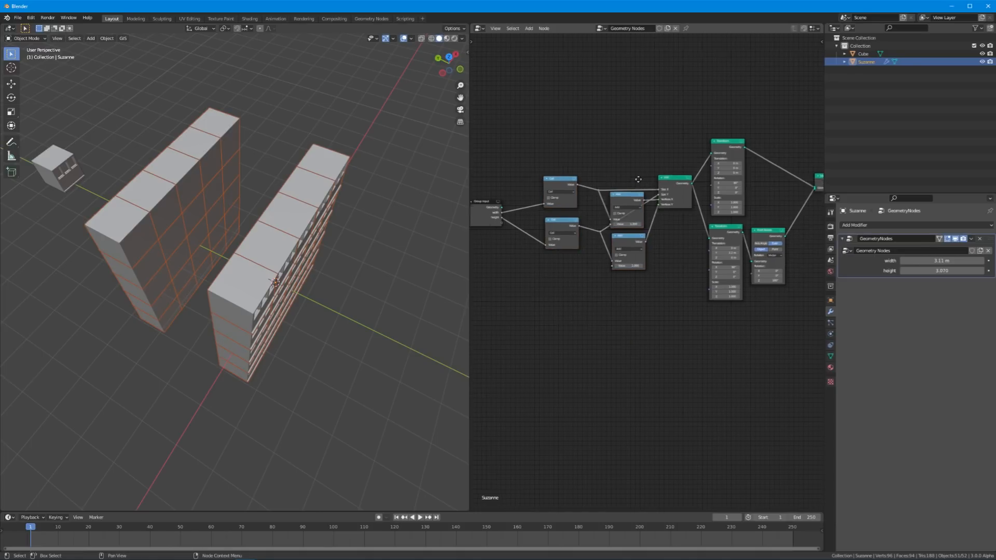
left_click_drag(568, 153, 752, 327)
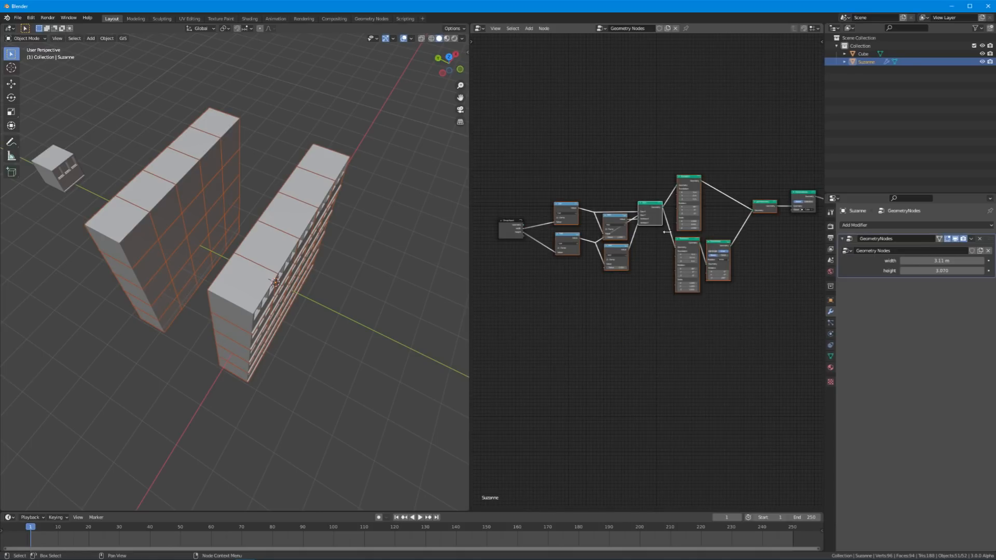
key("shift+d")
left_click(646, 283)
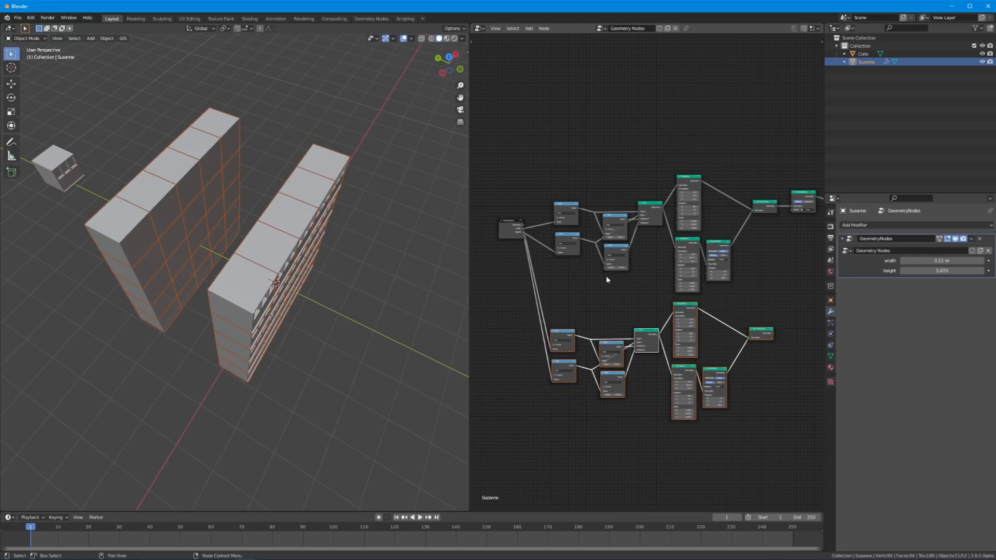
Step: Move the Group Input node farther away from both branches of Ceil nodes
scroll(605, 275, "up", 5)
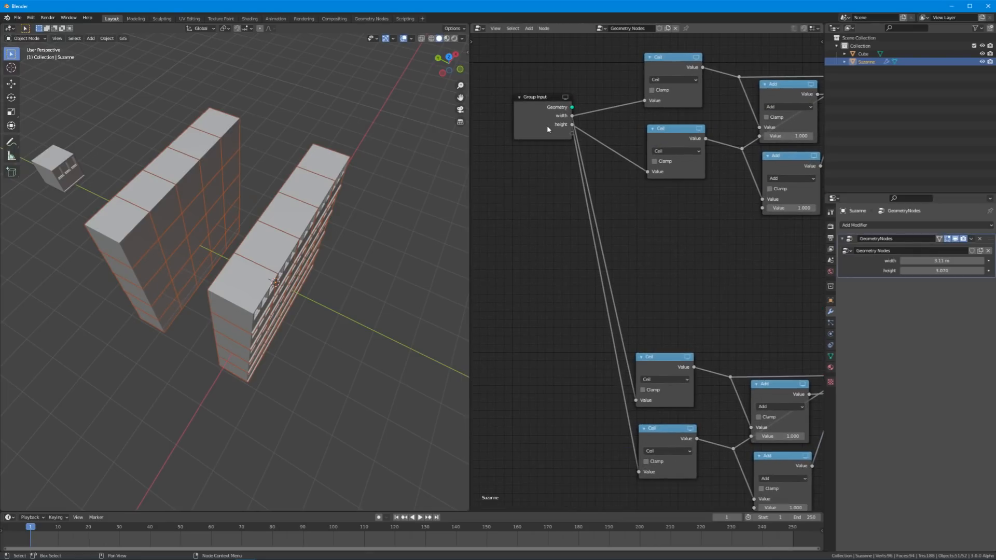
left_click_drag(546, 129, 467, 165)
middle_click_drag(642, 279, 683, 286)
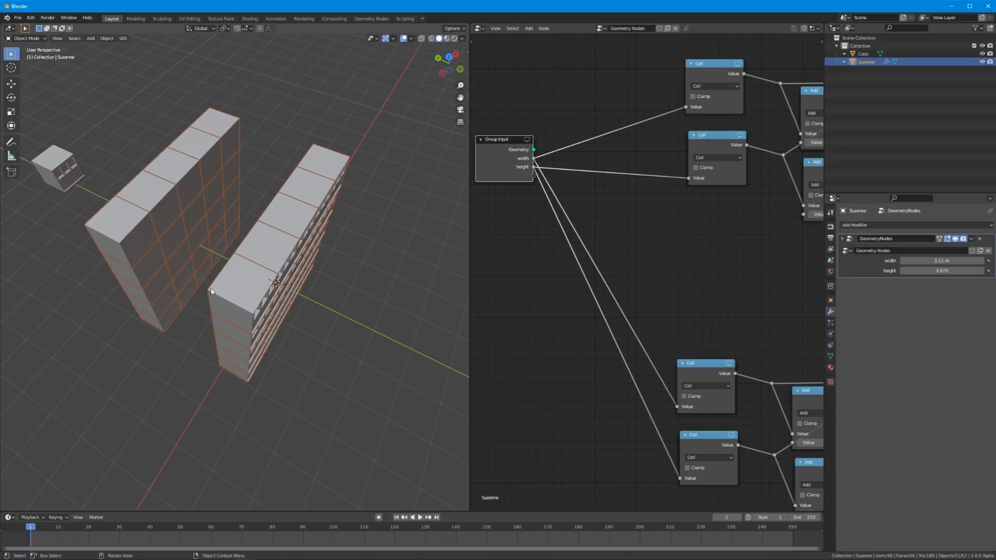
Step: Link the duplicated branch's first Ceil node to a new group input instead of width, and name that input depth
left_click(522, 208)
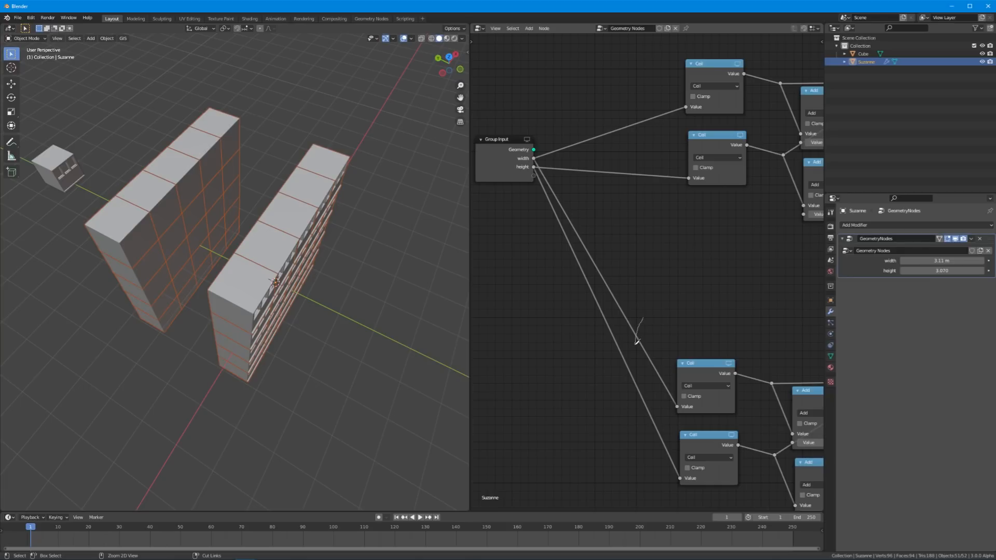
right_click_drag(636, 341, 636, 349, "ctrl")
left_click_drag(676, 407, 533, 180)
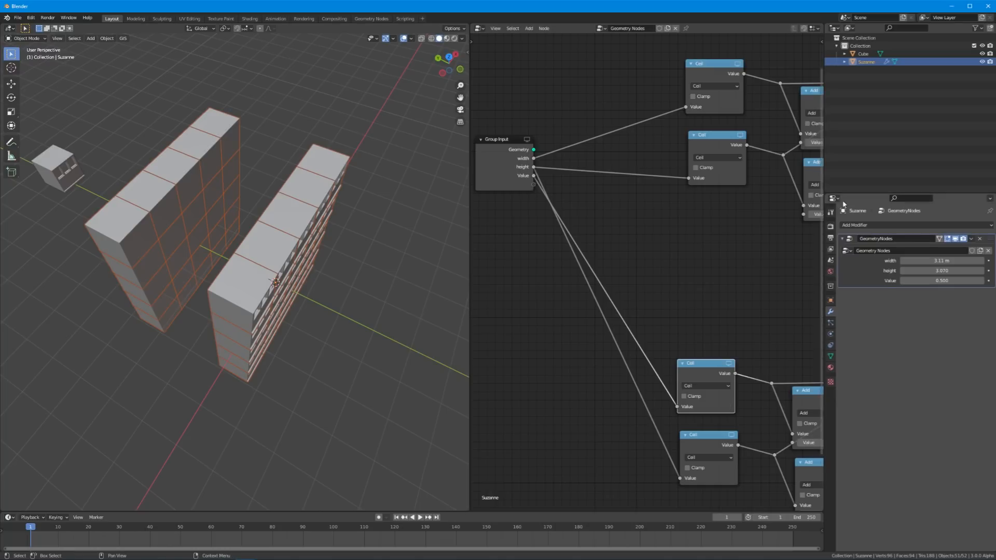
left_click(818, 46)
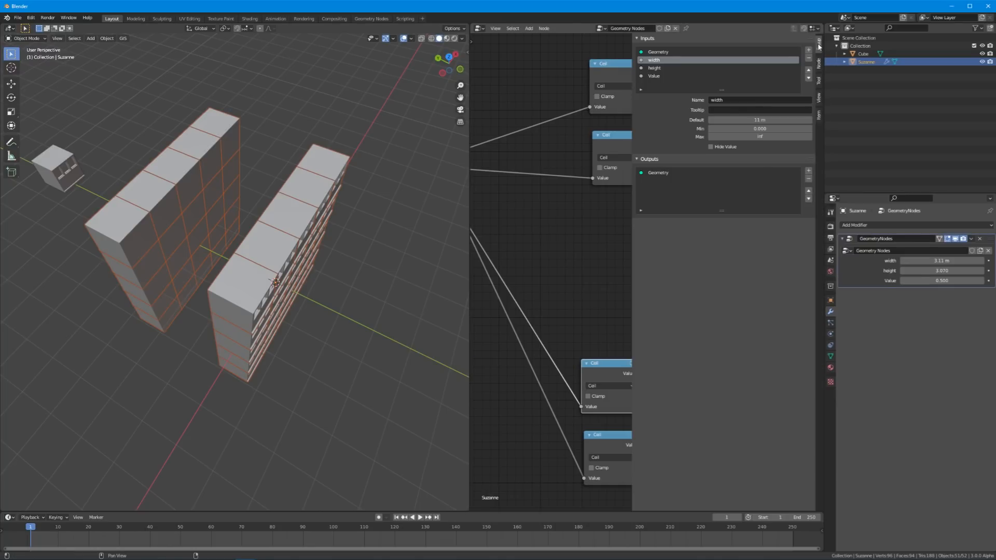
double_click(654, 76)
type("depth")
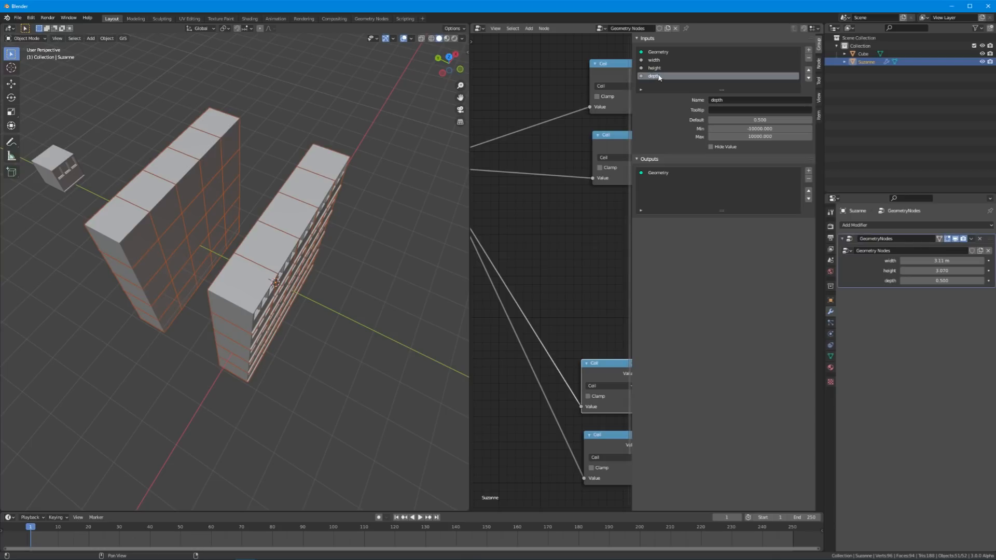
Step: Reorder the group inputs so that height comes before width
left_click(674, 68)
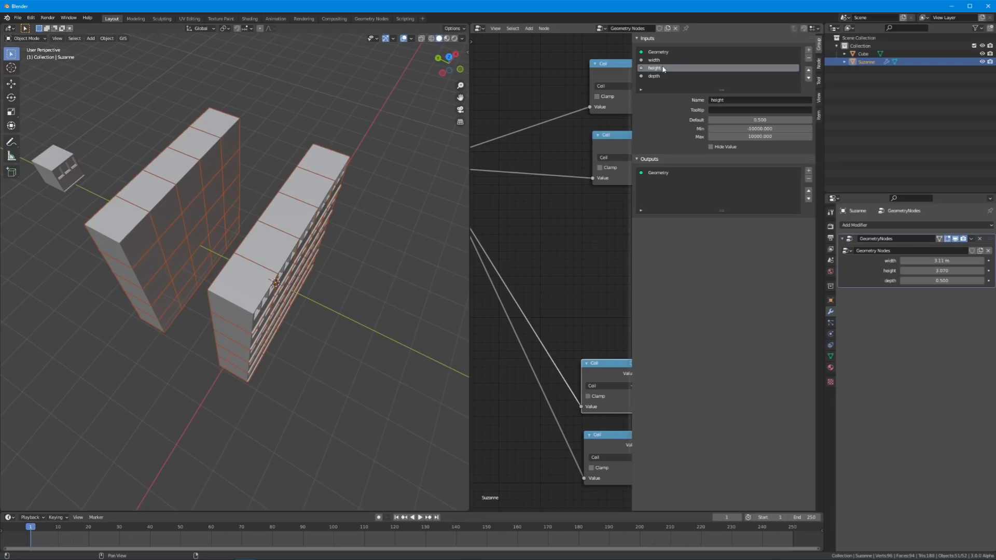
left_click(809, 70)
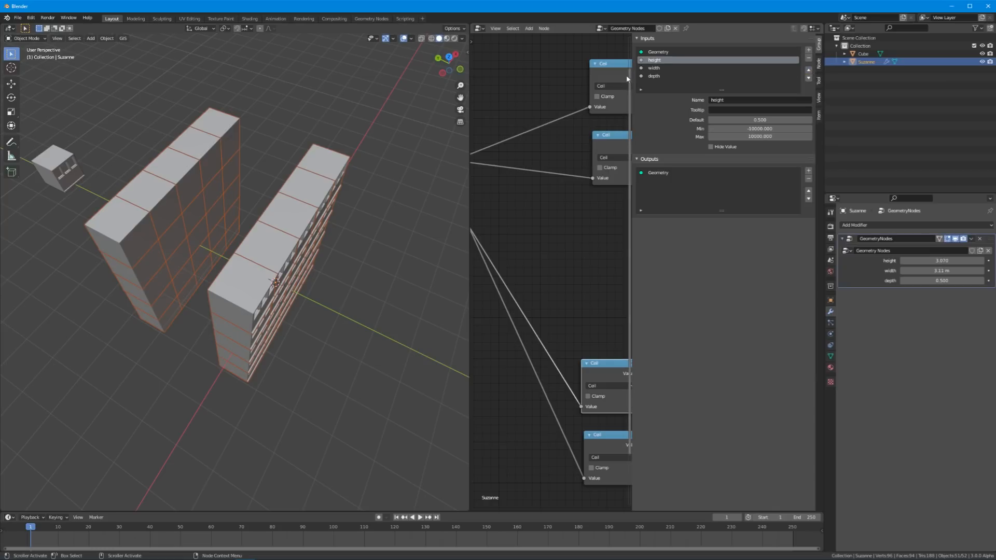
left_click_drag(631, 72, 969, 113)
left_click(736, 241)
Step: Insert a duplicate Join Geometry node before Point Instance and connect the duplicated branch's joined geometry to it
scroll(690, 236, "down", 3)
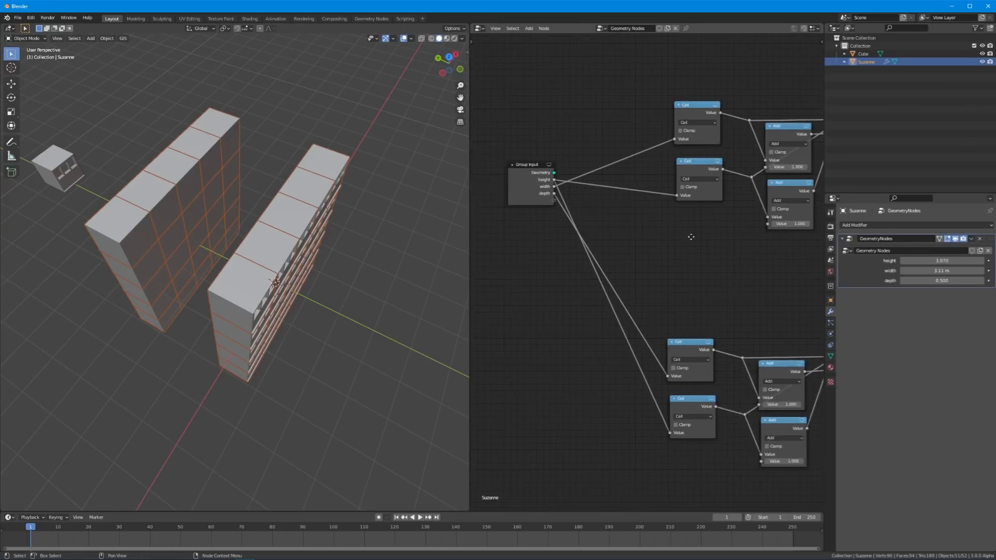
middle_click_drag(689, 236, 559, 203)
scroll(560, 204, "down", 3)
middle_click_drag(661, 245, 549, 245)
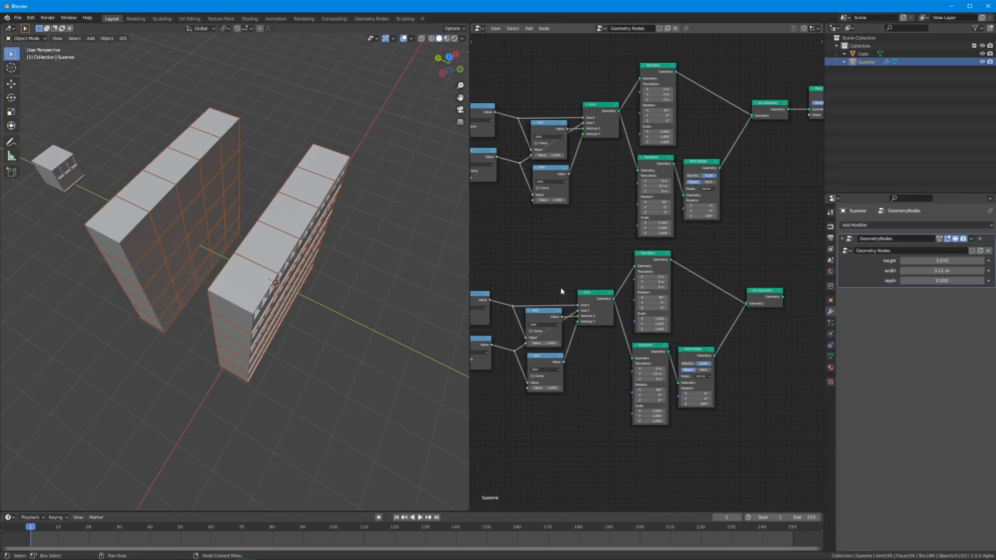
middle_click_drag(560, 288, 581, 288)
scroll(712, 285, "up", 1)
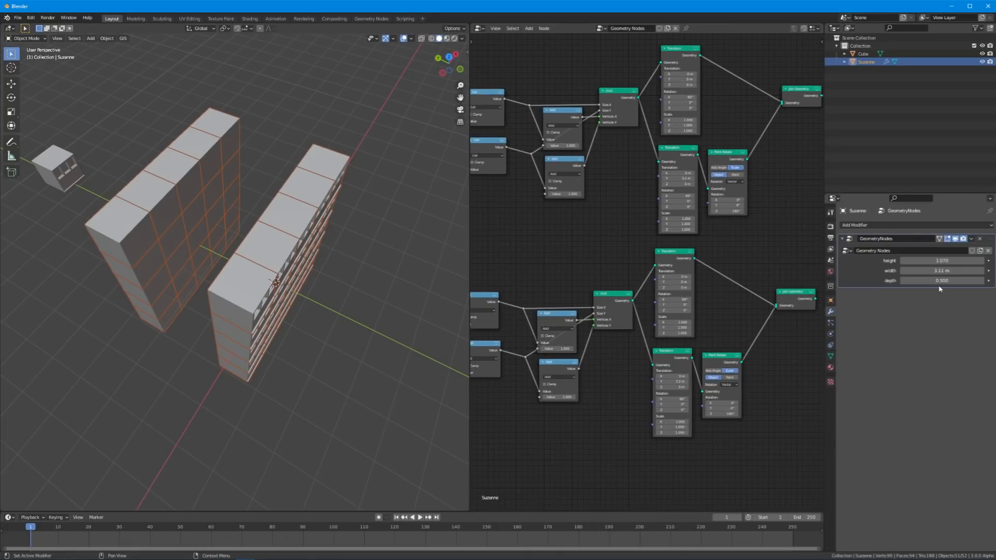
middle_click_drag(718, 299, 588, 315)
scroll(682, 280, "up", 2)
middle_click_drag(681, 280, 610, 330)
left_click(593, 368)
key("shift+d")
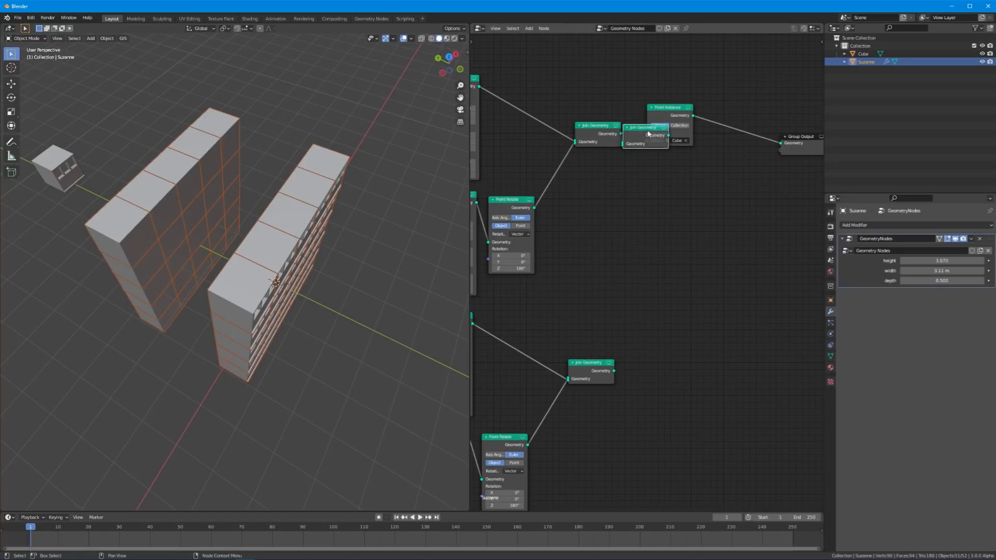
left_click(686, 206)
left_click_drag(617, 372, 659, 217)
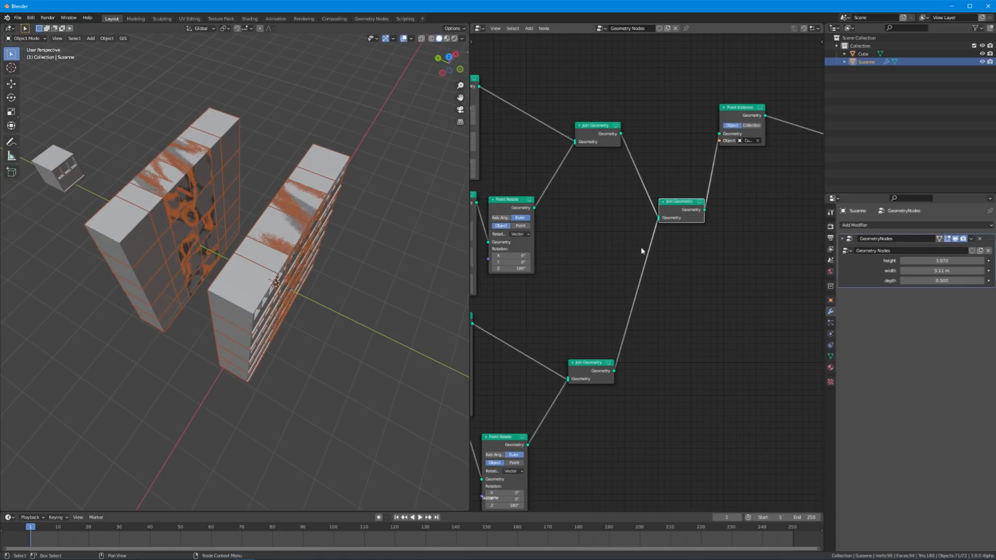
Step: Set the Z rotation of the duplicated branch's first Transform node to 90°
middle_click_drag(250, 198, 341, 216)
middle_click_drag(539, 302, 615, 260)
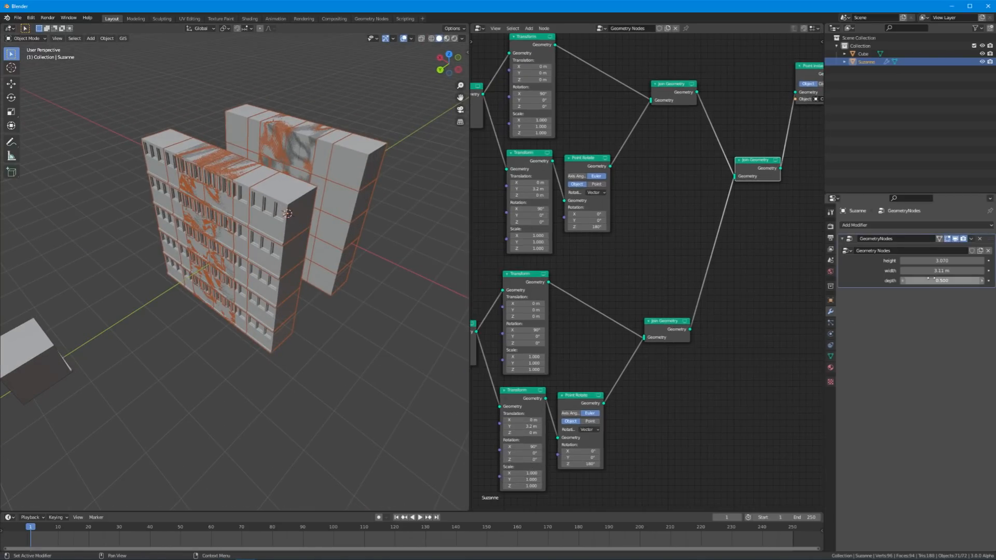
mouse_move(940, 280)
left_mouse_down()
mouse_move(975, 280)
mouse_move(941, 280)
left_mouse_up()
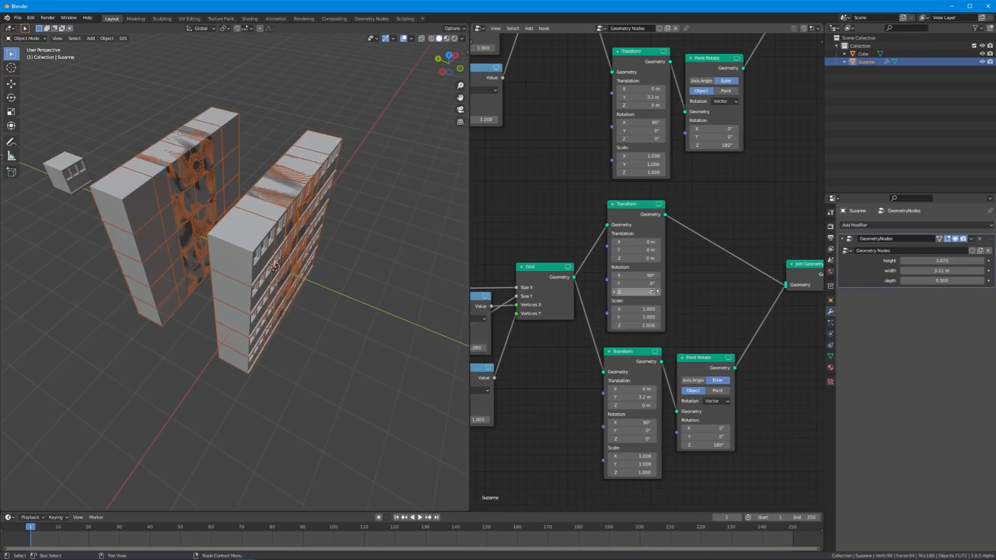
left_click_drag(630, 294, 654, 293)
right_click(631, 293)
left_click(627, 294)
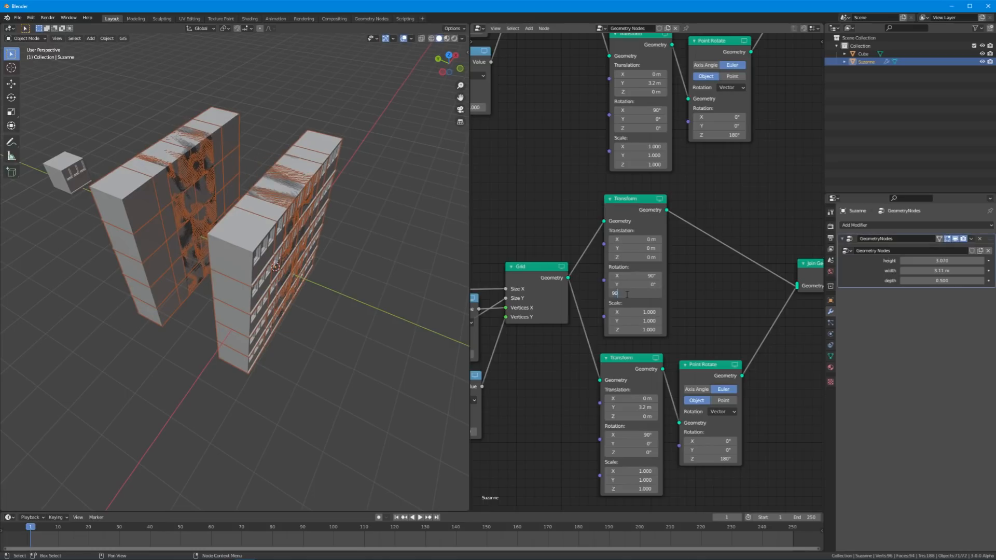
type("90")
key("Return")
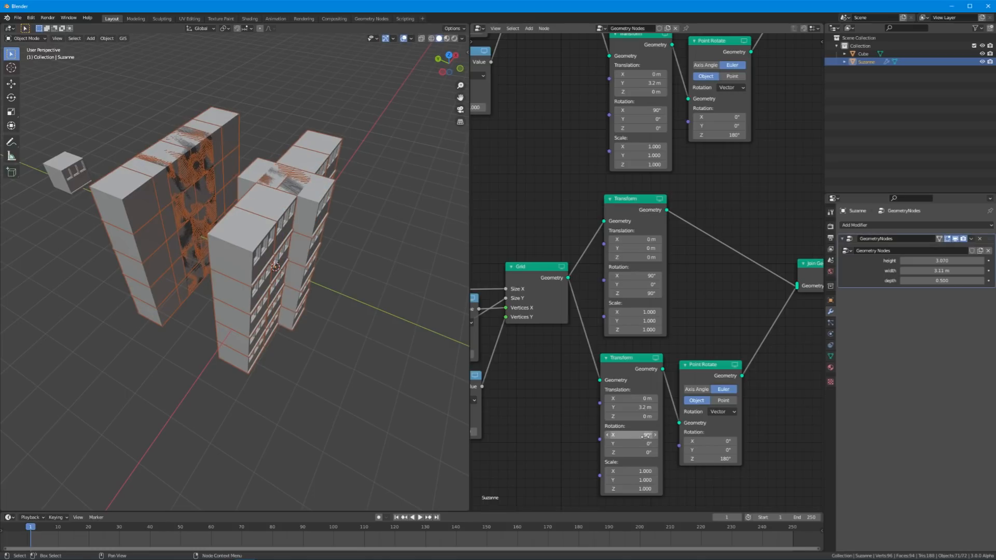
Step: Set the Z rotation of the duplicated branch's second Transform node to -90° and check the walls from another angle
left_click(642, 452)
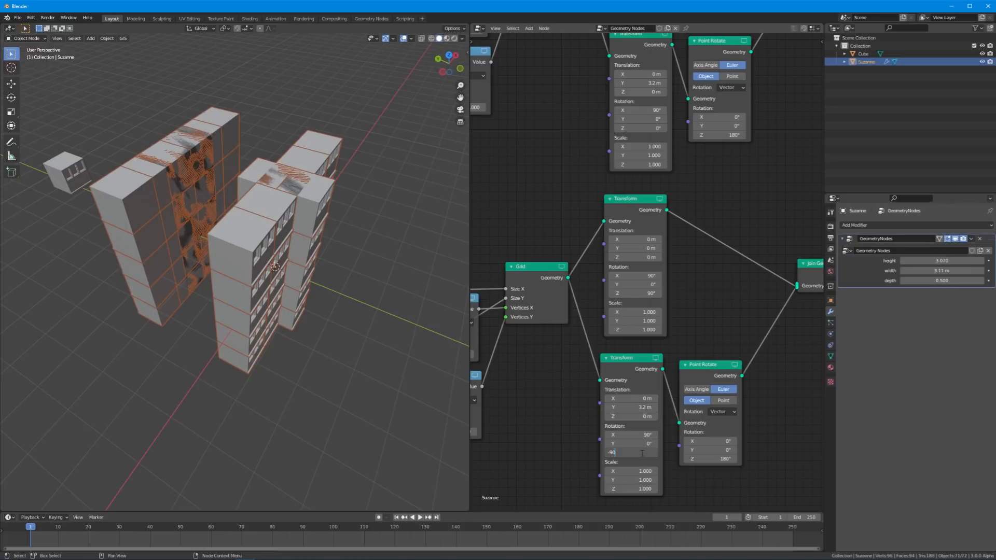
type("-90")
key("Return")
middle_click_drag(439, 475, 313, 334)
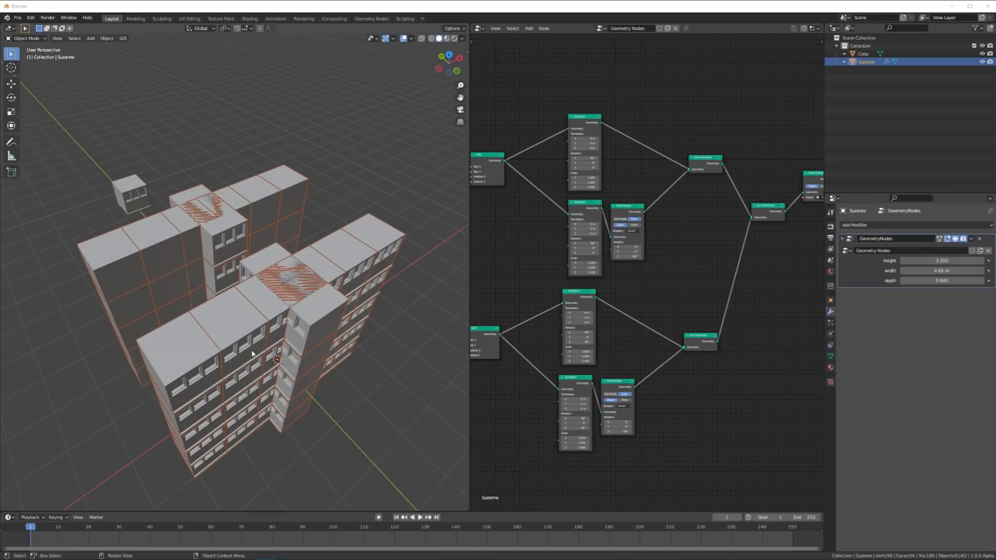
Step: Deselect the building and examine the Transform and Point Rotate settings of the original wall branch
left_click(349, 204)
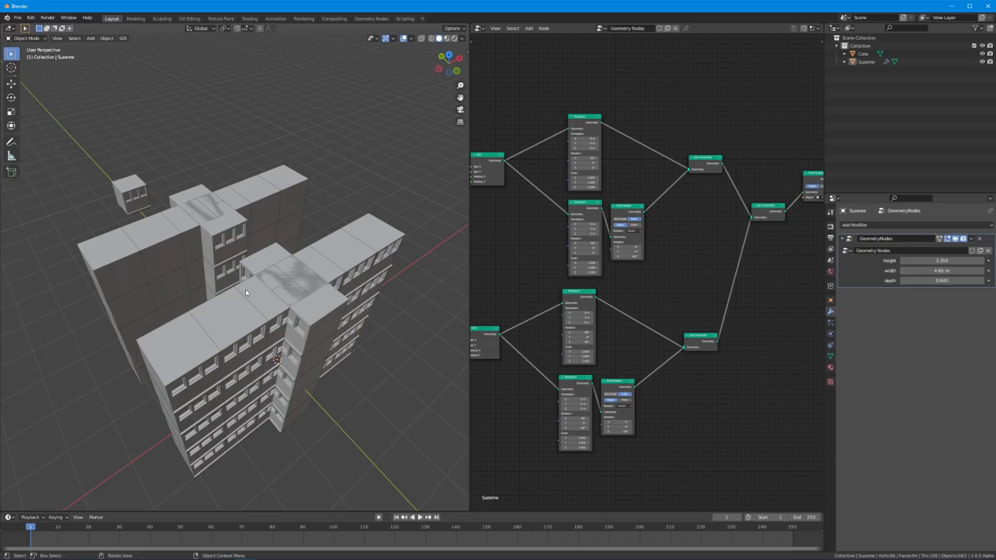
middle_click_drag(557, 213, 599, 249)
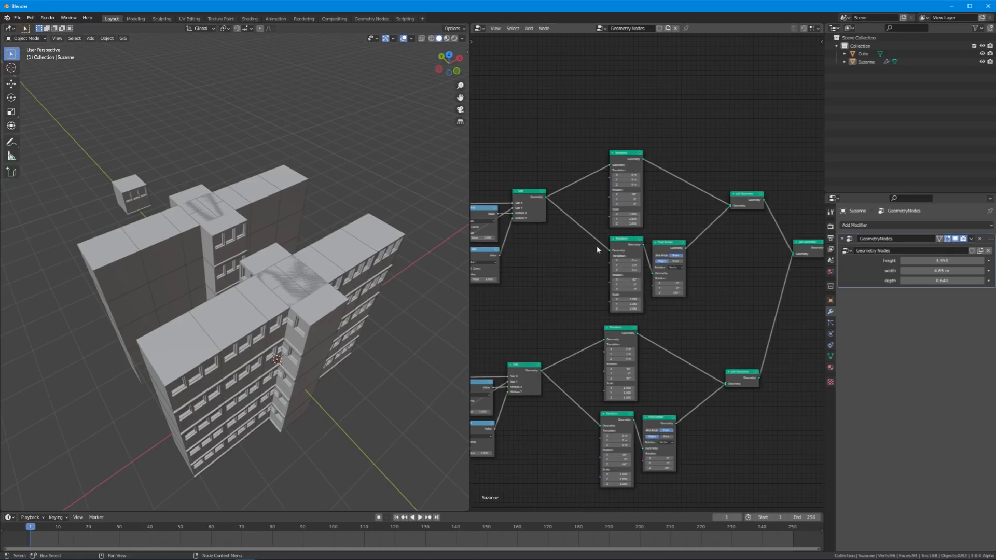
scroll(624, 216, "up", 2)
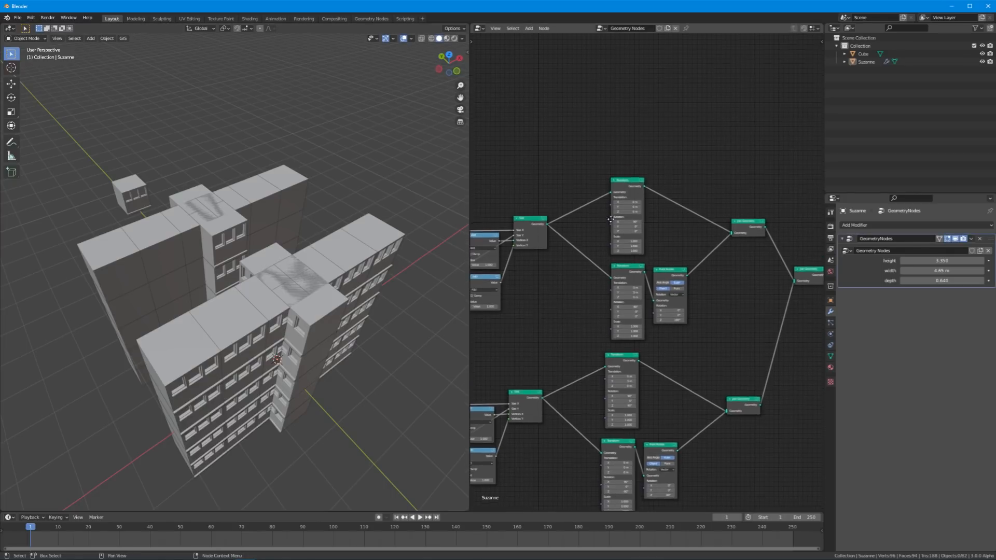
scroll(623, 216, "up", 1)
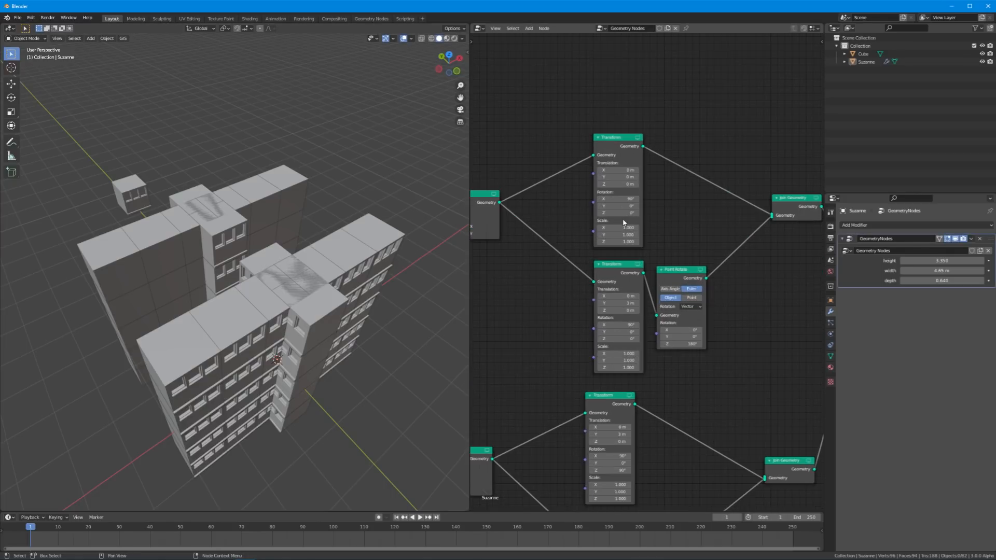
middle_click_drag(618, 354, 622, 411)
scroll(625, 252, "up", 1)
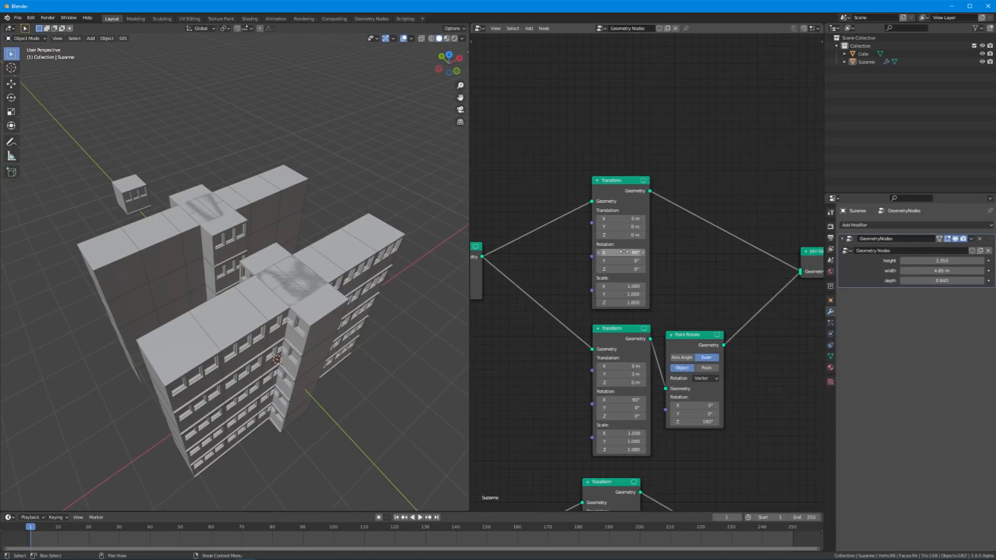
Step: Set the X translation of the duplicated branch's first Transform node to 3.6 m and its second to -3.6 m, and check the layout from above
scroll(631, 222, "up", 1)
mouse_move(630, 210)
left_mouse_down()
mouse_move(664, 209)
mouse_move(630, 210)
left_mouse_up()
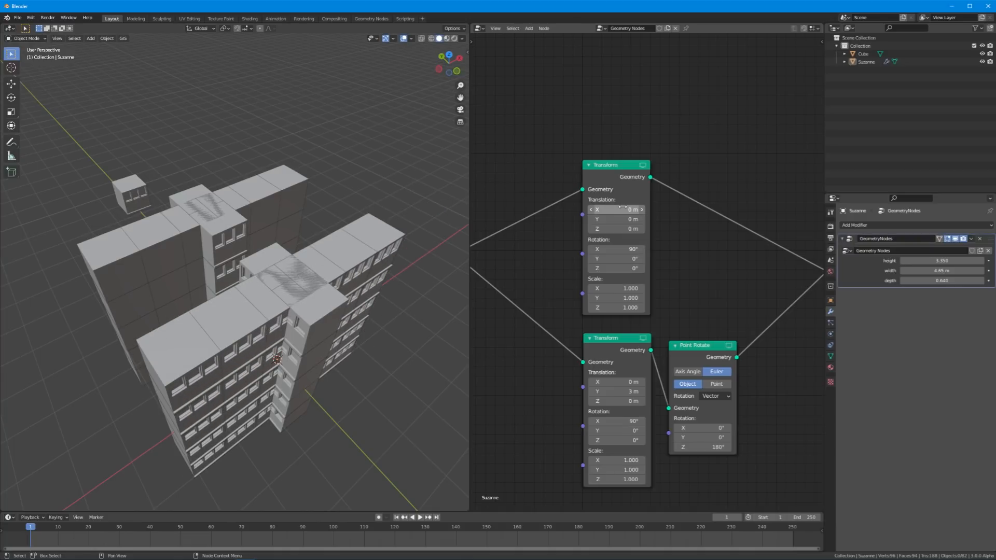
middle_click_drag(640, 350, 647, 98)
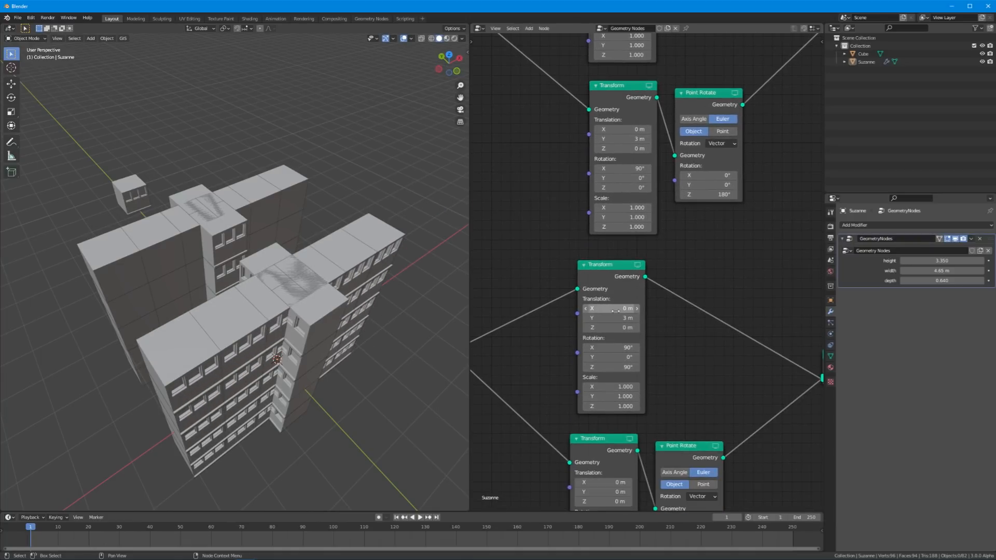
left_click_drag(613, 310, 669, 310)
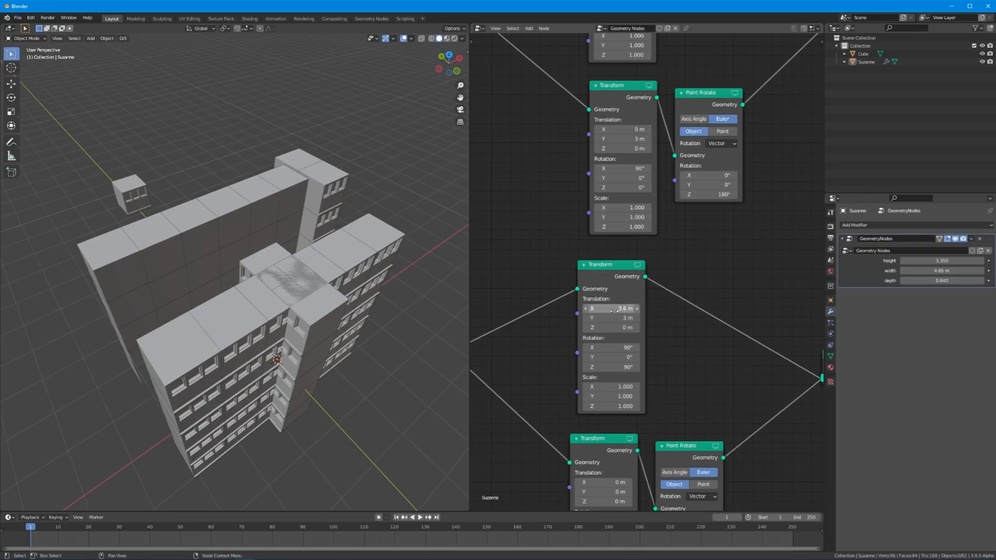
middle_click_drag(628, 420, 627, 337)
left_click_drag(613, 393, 558, 393)
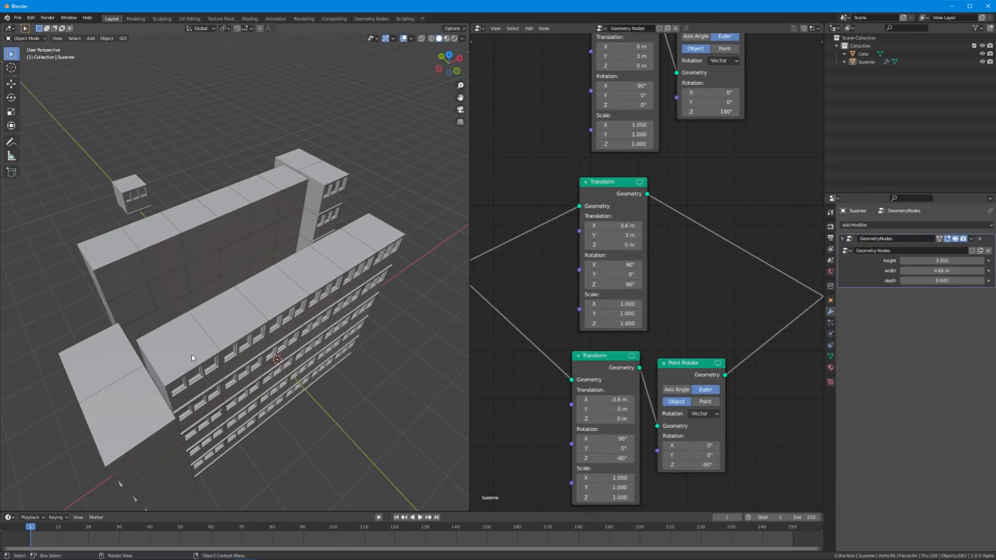
key("KP_7")
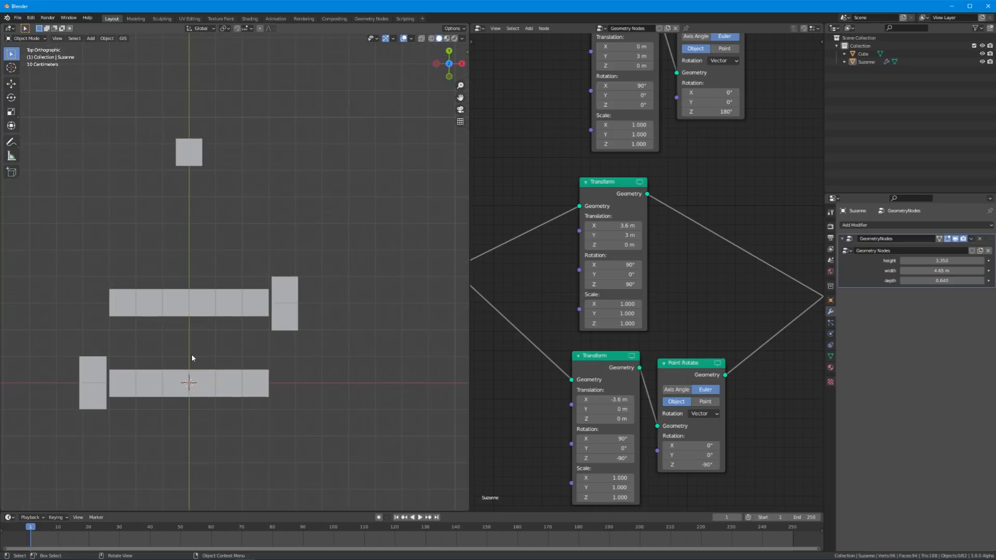
Step: Duplicate the windowed cube module and place the copy beside it along the X axis
left_click(189, 163)
middle_click_drag(245, 195, 216, 276, "shift")
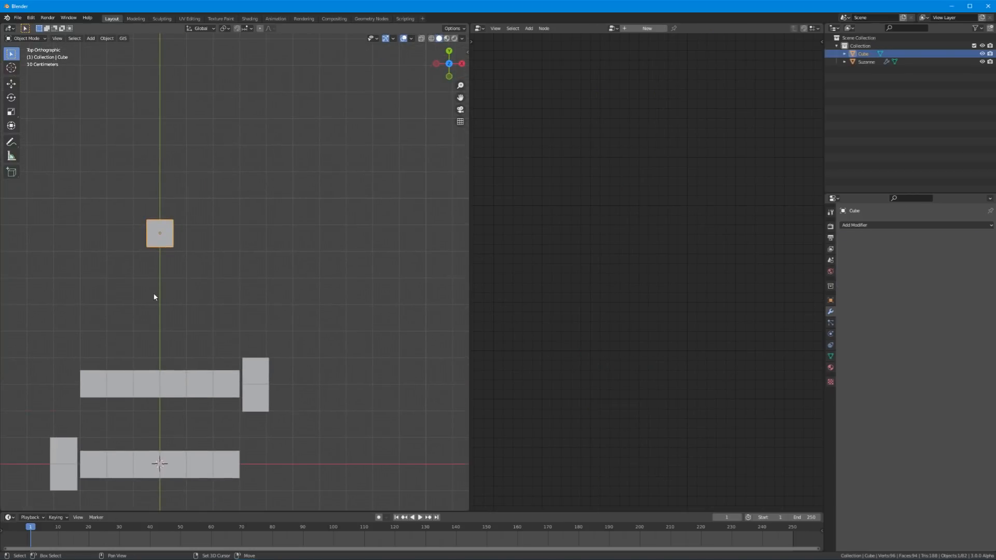
key("shift+d")
key("y")
key("x")
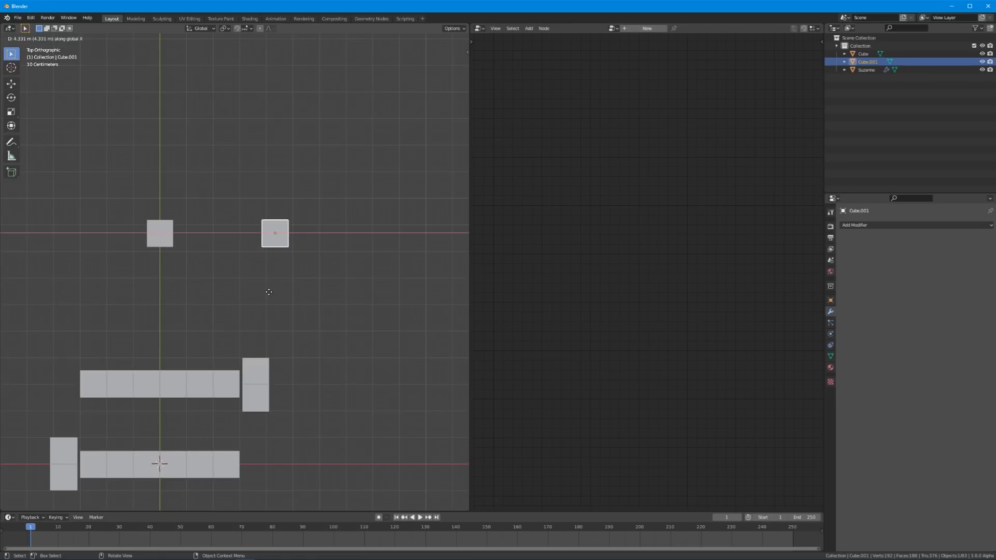
left_click(276, 296)
key("Tab")
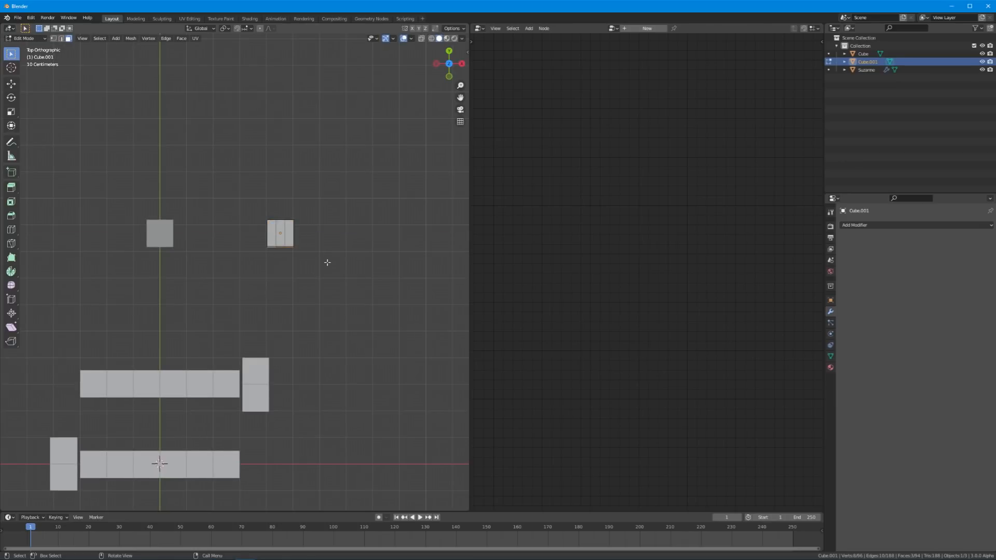
key("Tab")
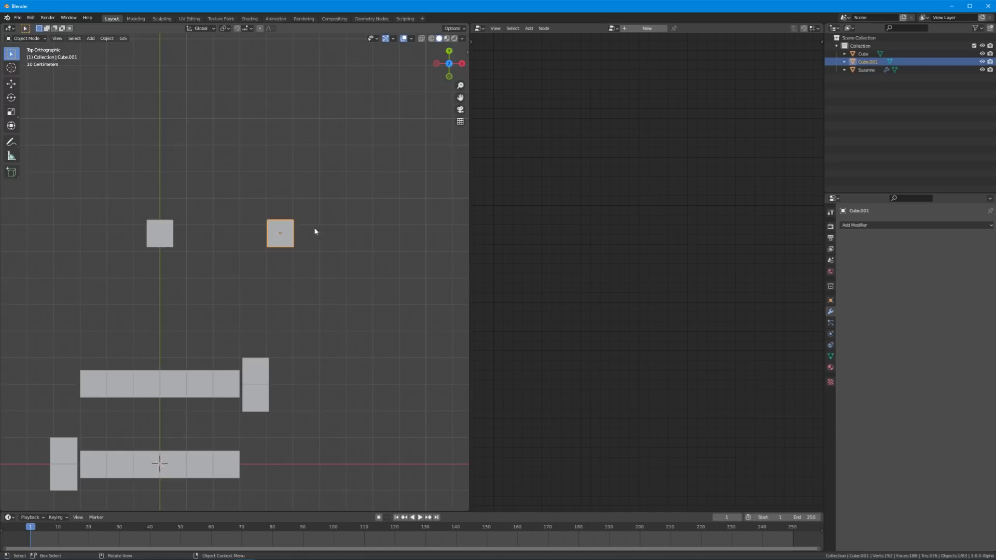
Step: Scale the duplicated cube by 2 along the X axis
key("s")
key("y")
key("x")
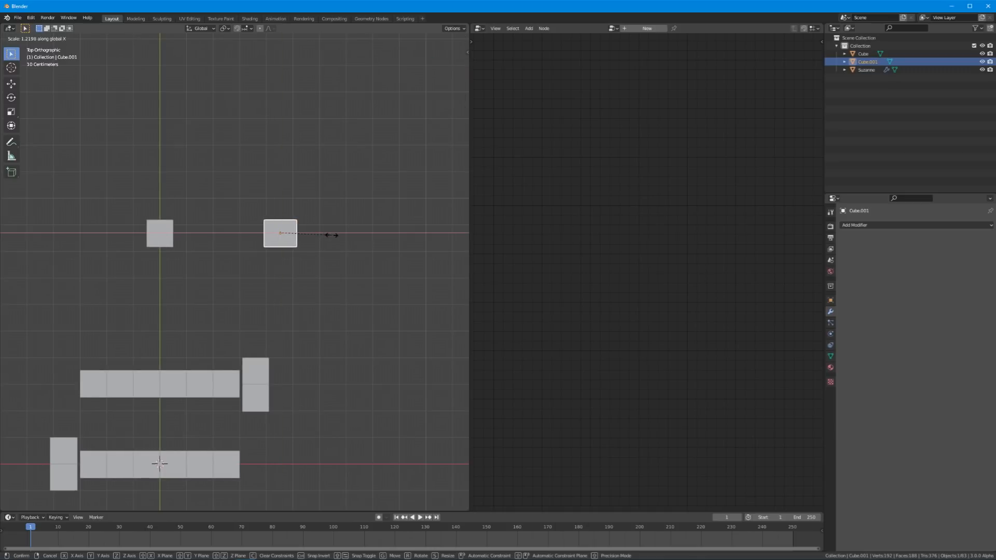
key("2")
key("Return")
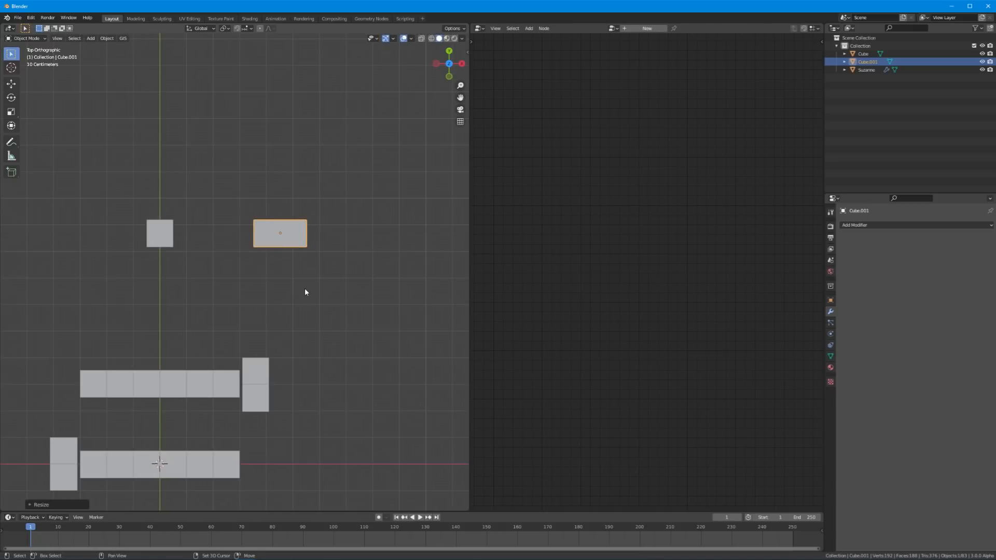
Step: Duplicate the stretched block and place the copy directly behind it along the Y axis
key("shift+d")
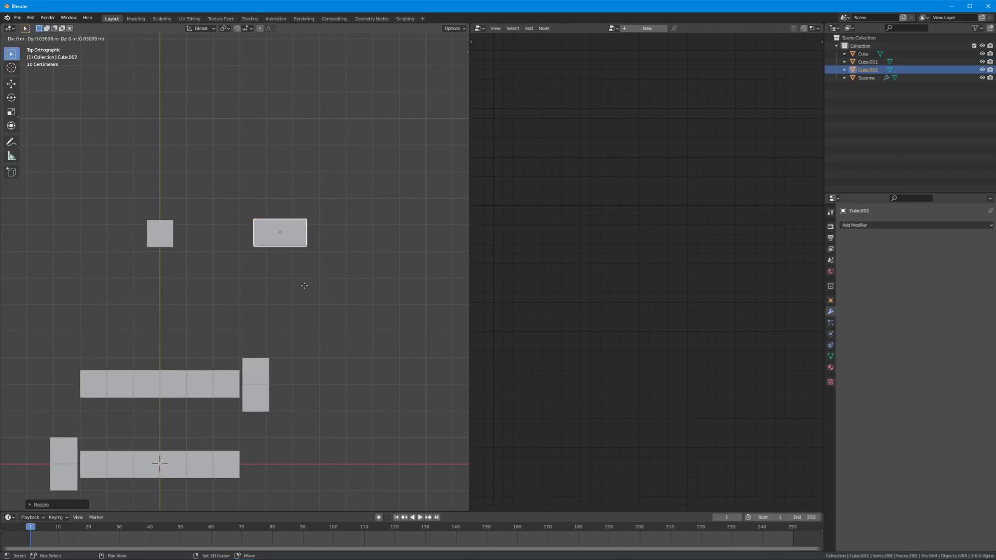
key("y")
left_click(304, 257)
Step: Duplicate the block, rotate the copy 90° and place it at one end of the pair, with a further copy at the opposite end
key("shift+d")
left_click(356, 198)
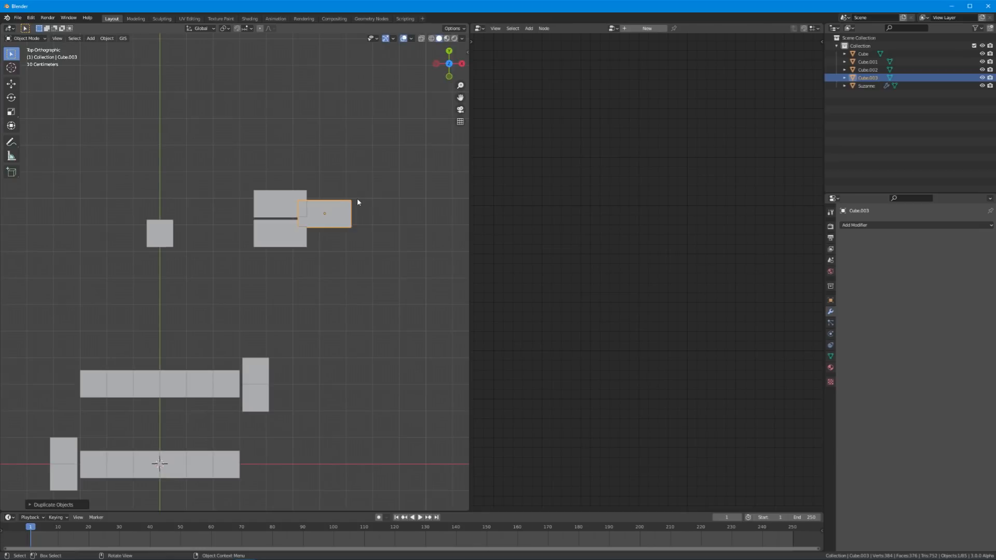
type("r90")
key("Return")
key("g")
left_click(356, 207)
key("shift+d")
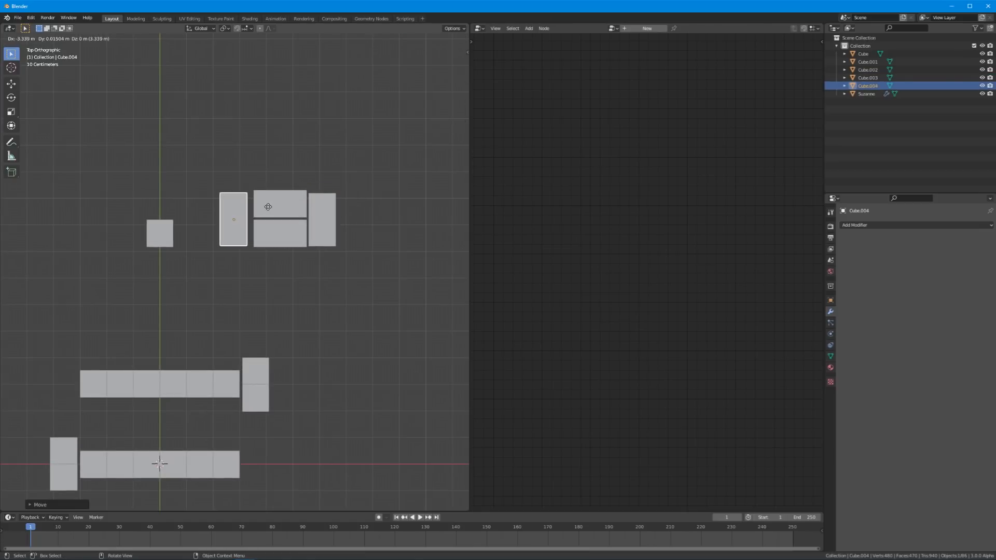
left_click(269, 207)
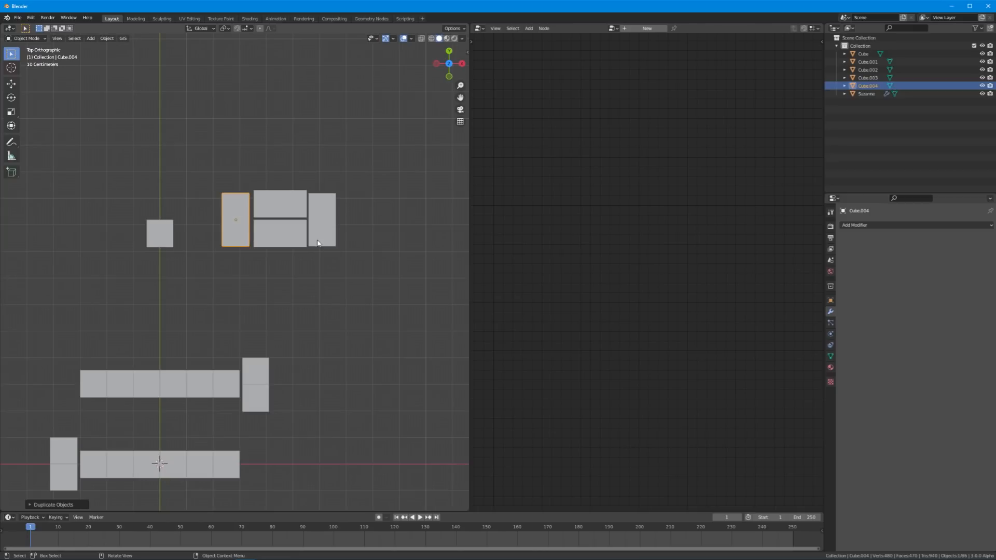
Step: Rearrange the four stretched blocks into a closed pinwheel ring in which each block overlaps one corner, and deselect them
left_click(280, 210)
key("g")
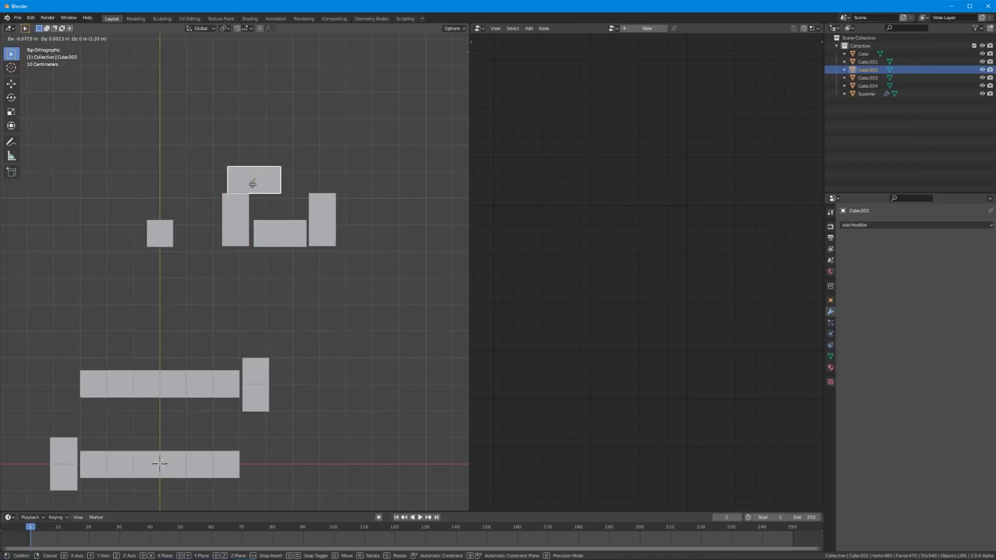
left_click(248, 185)
left_click(274, 235)
key("g")
left_click(271, 234)
left_click(327, 215)
key("g")
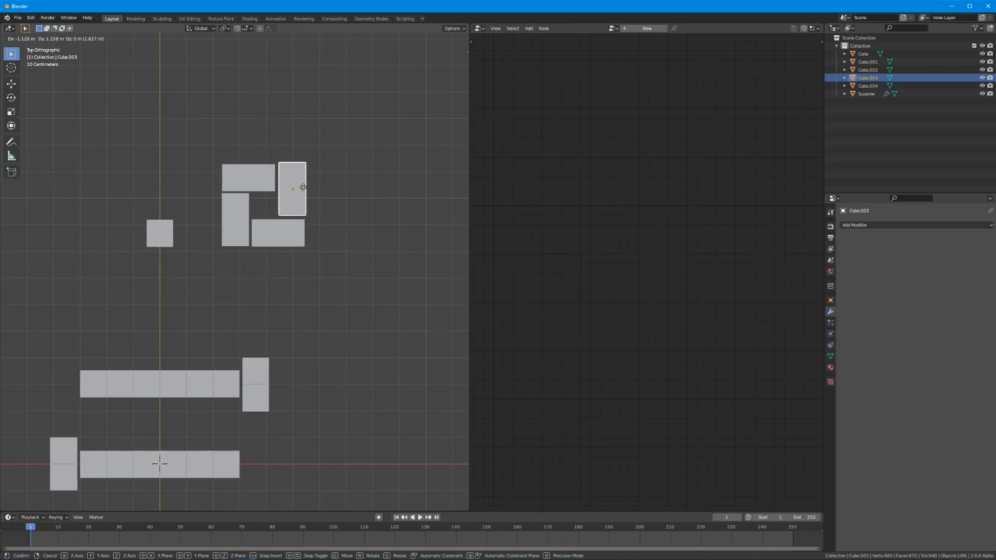
left_click(300, 189)
left_click(343, 205)
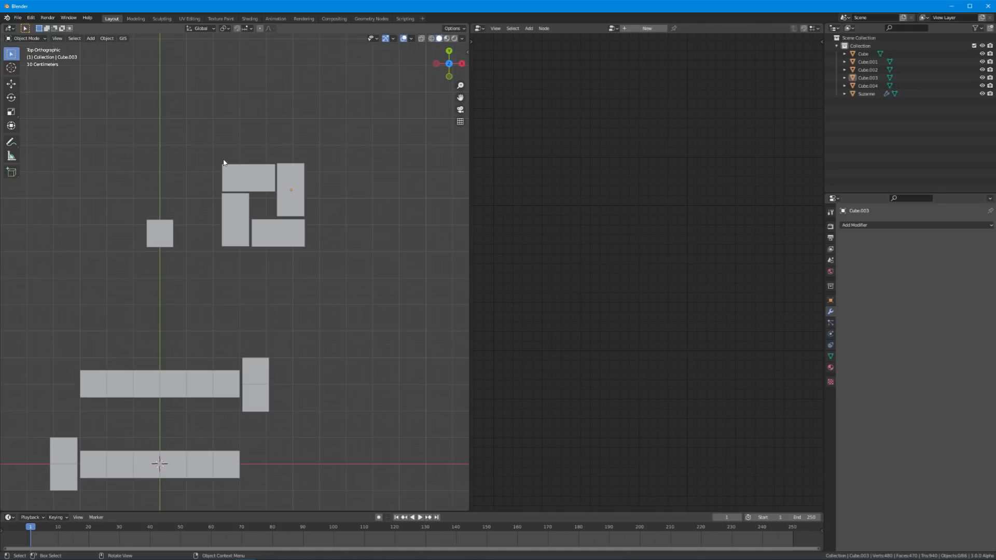
Step: Delete the four demonstration blocks and return to a perspective view of the building
left_click_drag(209, 151, 305, 253)
key("x")
key("Delete")
middle_click_drag(295, 307, 305, 246)
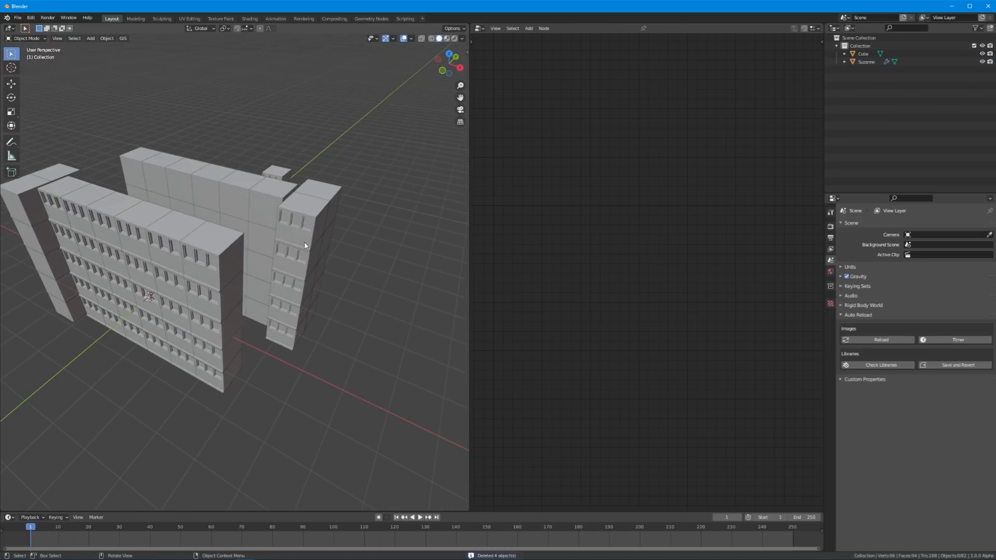
Step: Select the building, view it from above and set its depth to 1.290
left_click(305, 245)
scroll(681, 273, "up", 3)
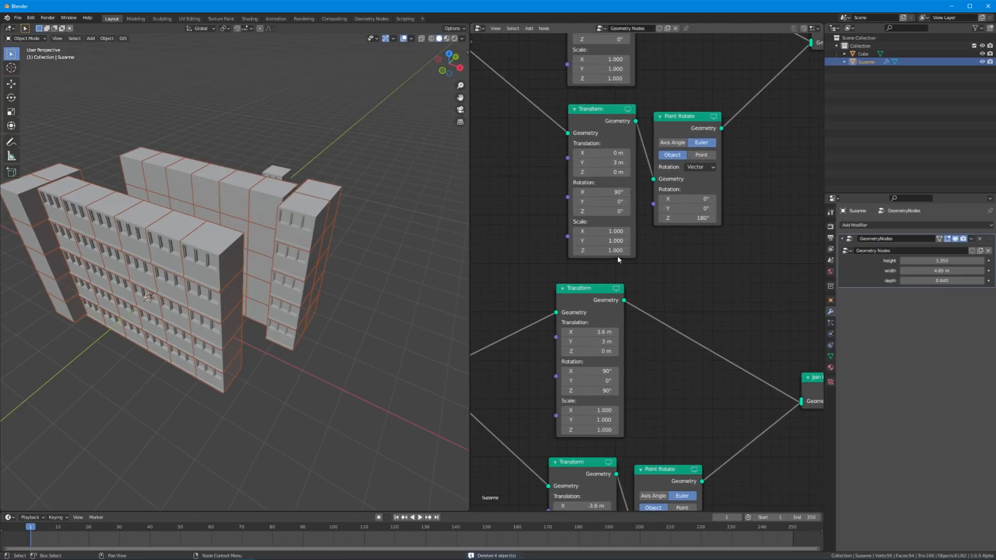
middle_click_drag(323, 261, 380, 249)
key("KP_7")
middle_click_drag(598, 218, 618, 194)
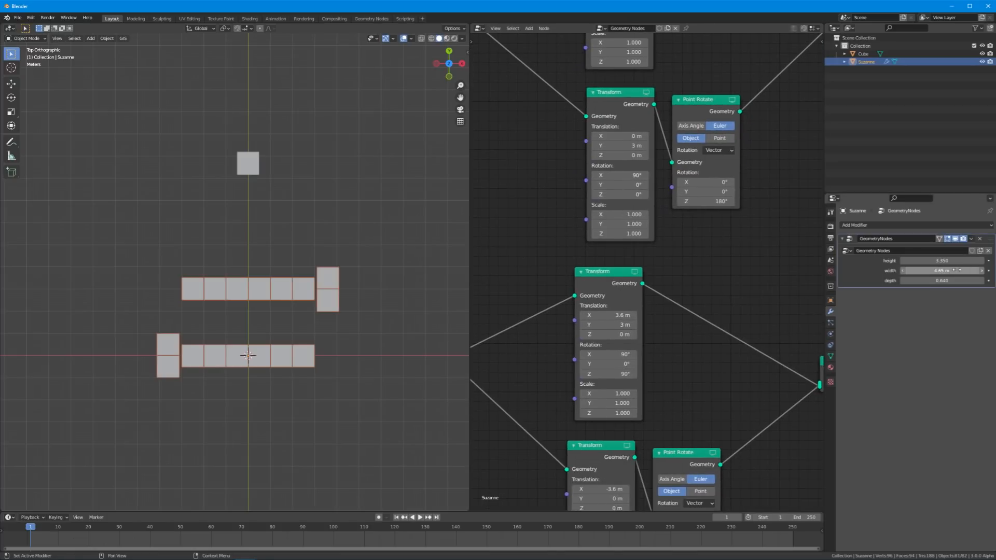
left_click_drag(947, 280, 969, 280)
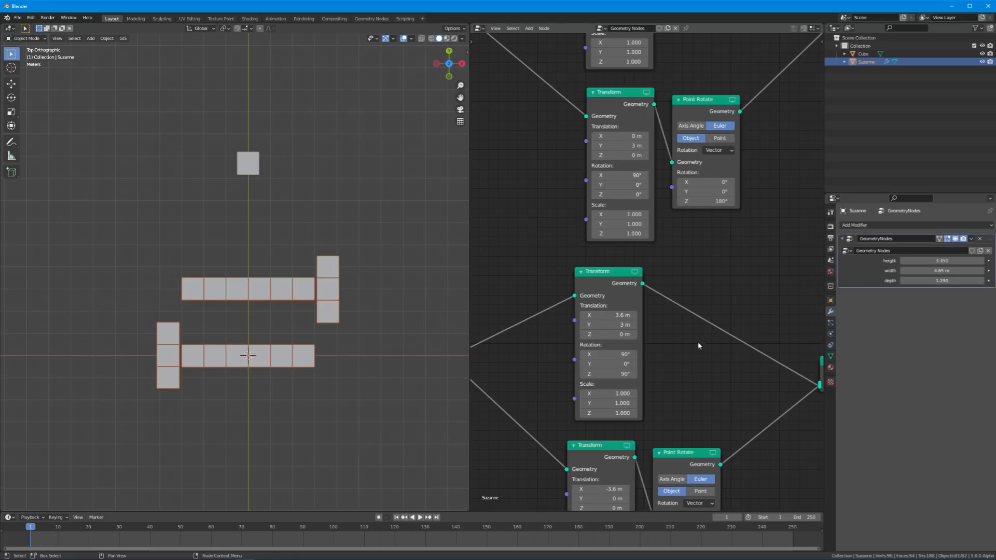
Step: Set the duplicated branch's first Transform translation to X 3.5 m and Y 2 m, and the original branch's first Transform X translation to 1 m
middle_click_drag(659, 349, 697, 300)
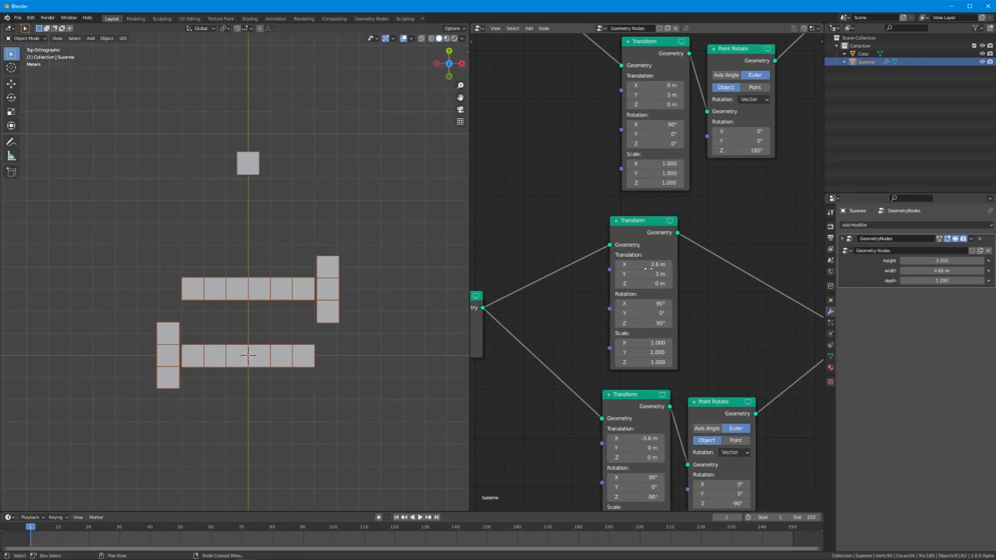
mouse_move(643, 264)
left_mouse_down()
mouse_move(674, 264)
mouse_move(643, 264)
left_mouse_up()
left_click_drag(643, 273, 630, 274)
middle_click_drag(654, 94, 651, 269)
middle_click_drag(661, 175, 651, 239)
left_click_drag(652, 161, 666, 152)
Step: Set the duplicated branch's second Transform translation to X -2.5 m and Y 1 m, and check the closed walls in perspective
middle_click_drag(643, 456, 652, 46)
mouse_move(641, 272)
left_mouse_down()
mouse_move(655, 273)
mouse_move(655, 282)
left_mouse_up()
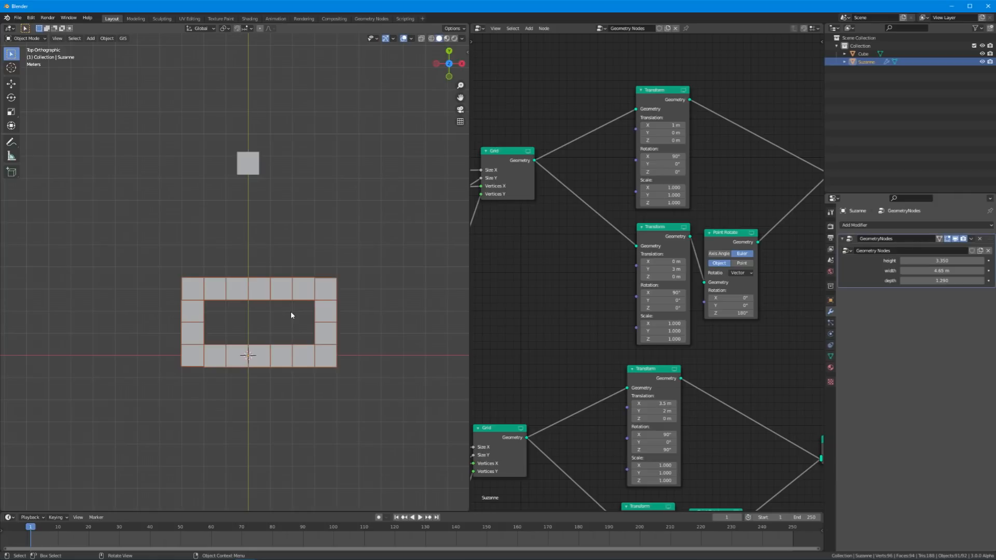
middle_click_drag(291, 313, 246, 262)
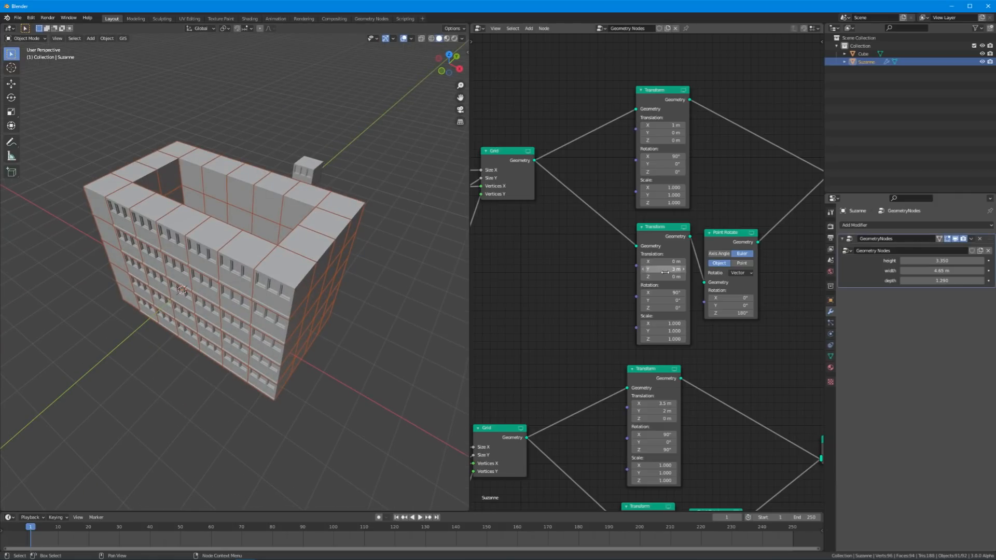
mouse_move(664, 270)
left_mouse_down()
mouse_move(680, 269)
mouse_move(664, 269)
left_mouse_up()
middle_click_drag(581, 276, 596, 287)
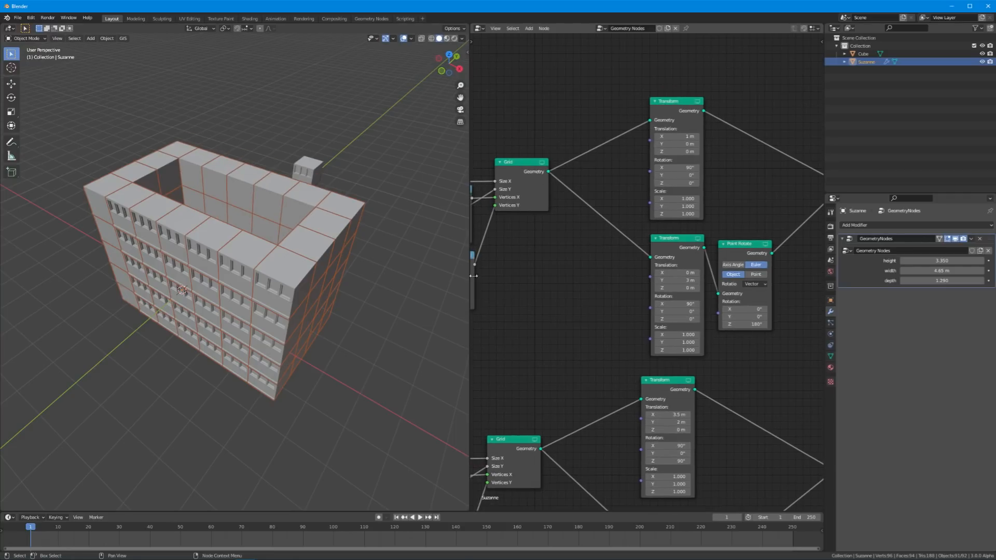
middle_click_drag(295, 270, 303, 275)
key("shift+a")
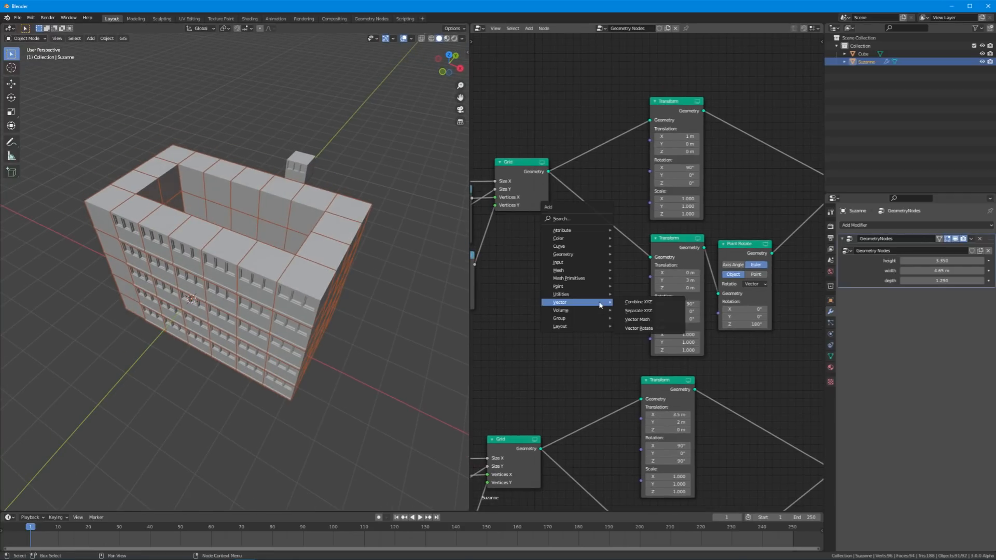
mouse_move(593, 275)
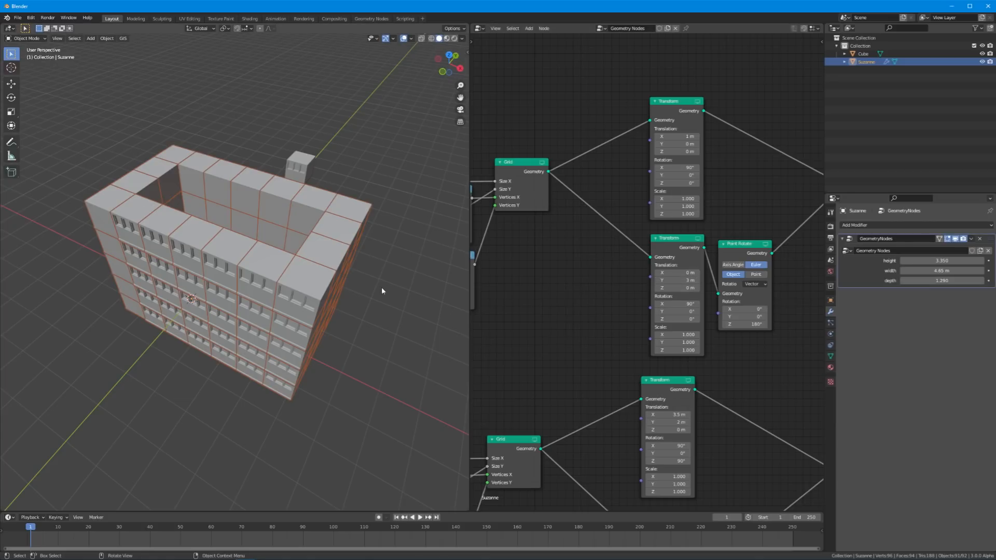
Step: Set the building's width to 2.83 m and check the wall corners from a higher angle
middle_click_drag(371, 287, 389, 303)
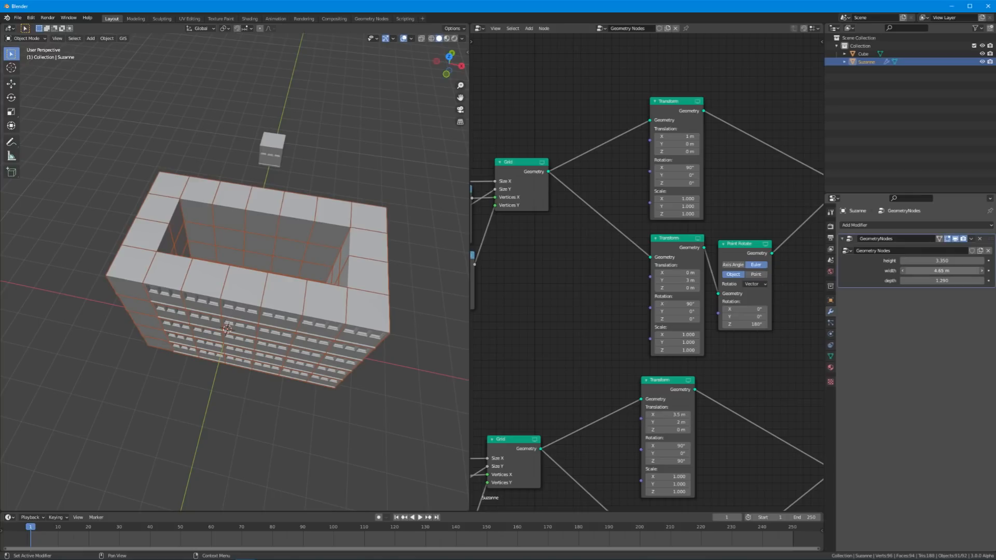
mouse_move(941, 270)
left_mouse_down()
mouse_move(928, 270)
mouse_move(953, 270)
left_mouse_up()
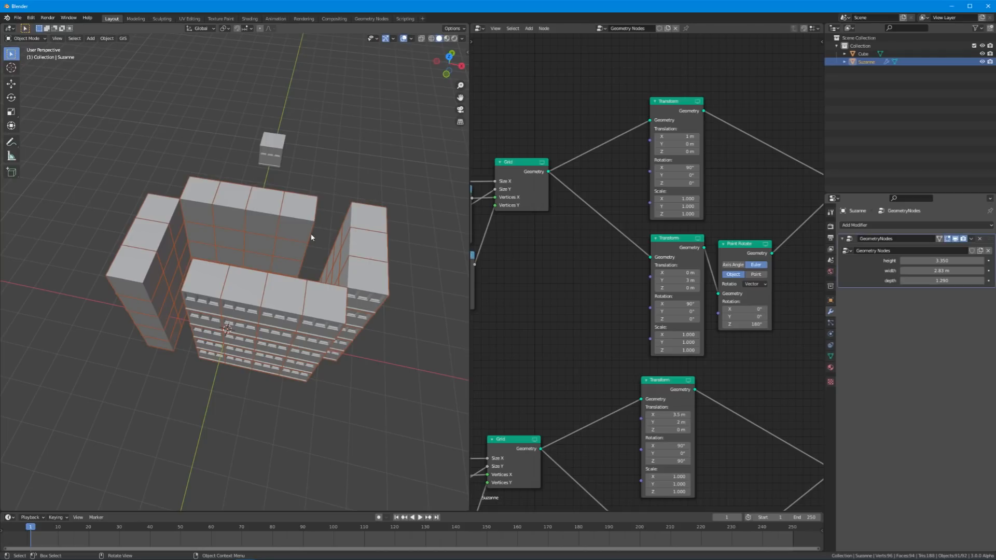
left_click_drag(949, 270, 983, 270)
right_click(916, 271)
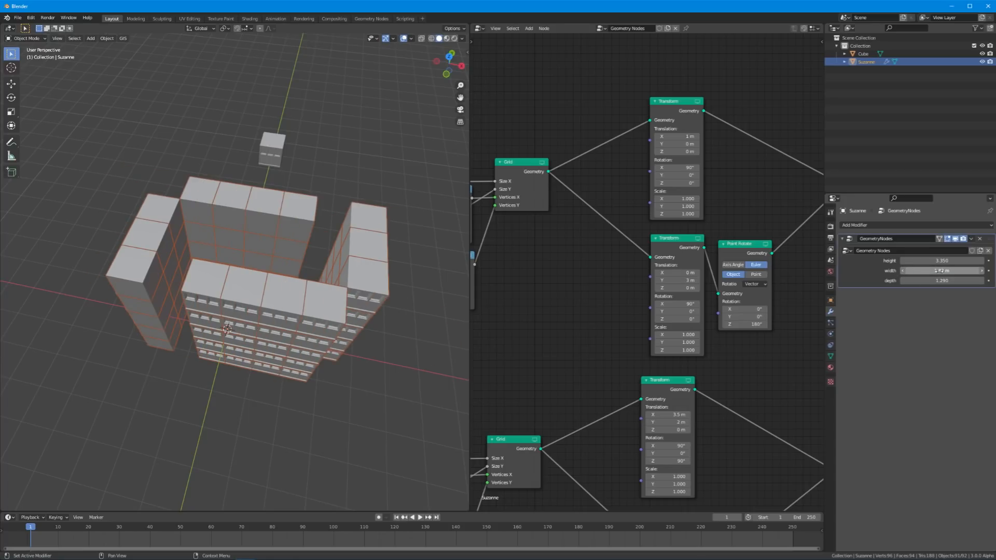
scroll(626, 301, "down", 2)
scroll(627, 290, "up", 2)
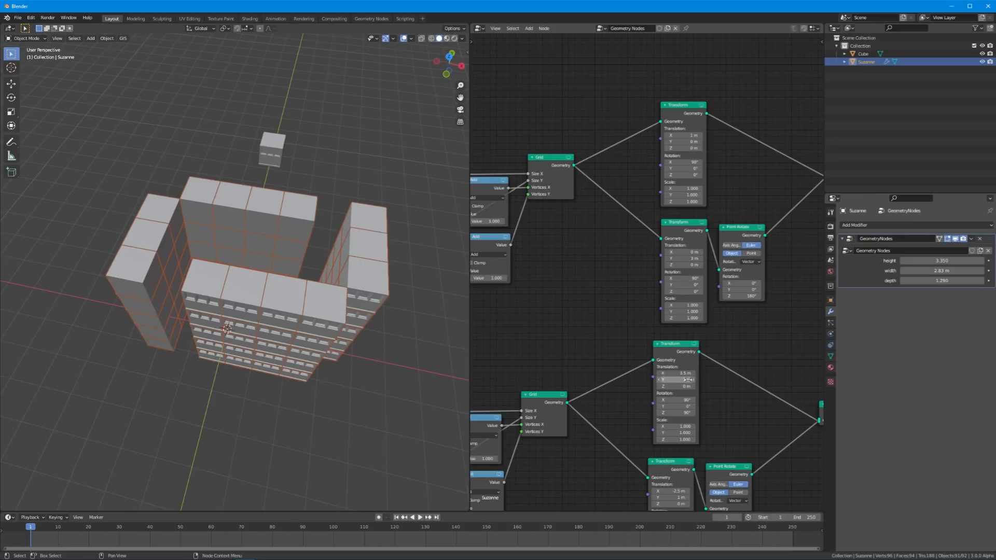
mouse_move(675, 372)
left_mouse_down()
mouse_move(694, 373)
mouse_move(658, 373)
left_mouse_up()
key("Escape")
middle_click_drag(675, 373, 674, 324)
scroll(674, 324, "up", 1)
left_click_drag(652, 331, 620, 306)
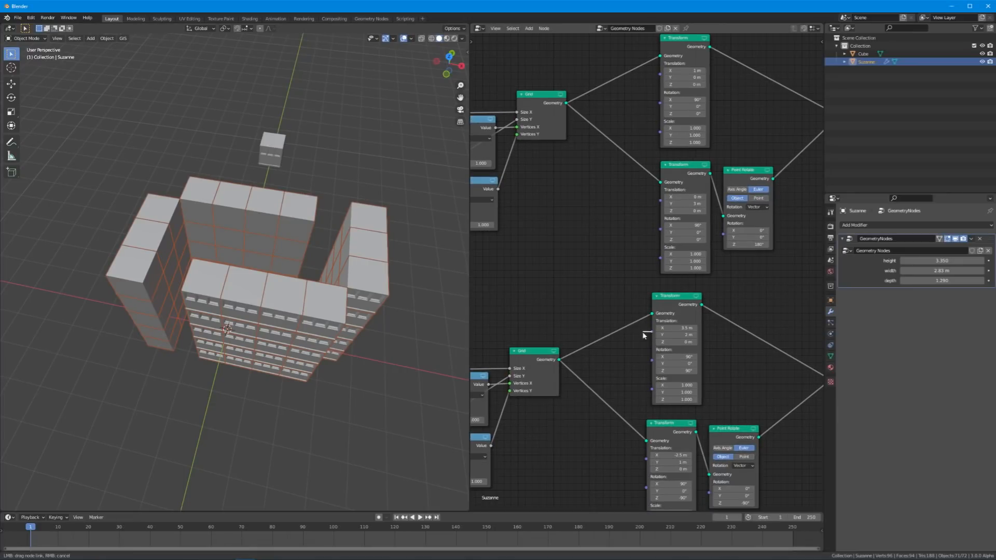
left_click_drag(637, 344, 637, 344)
key("Escape")
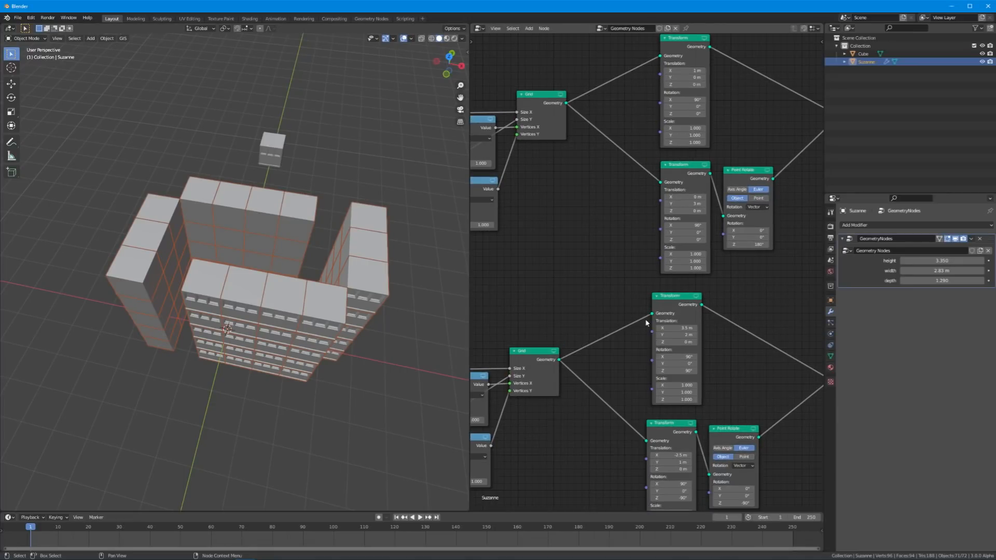
scroll(650, 335, "down", 6)
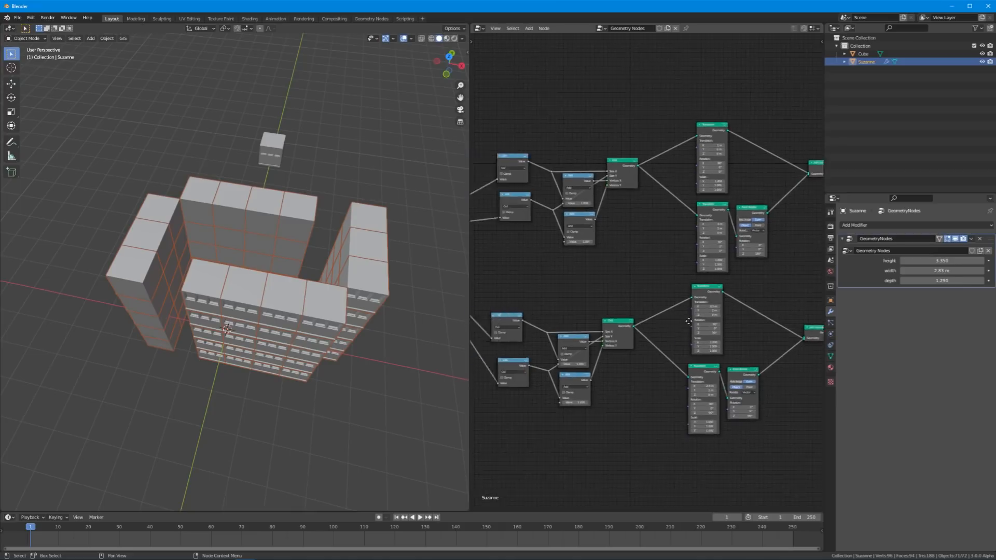
Step: Add a Combine XYZ node beside the duplicated branch's first Transform node
scroll(591, 269, "up", 5)
scroll(591, 269, "down", 4)
scroll(561, 266, "up", 3)
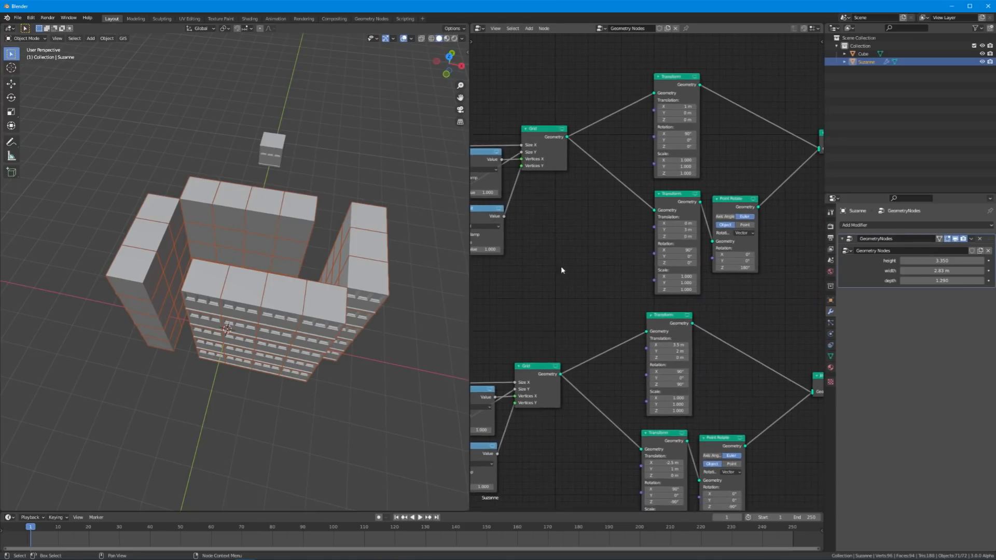
key("shift+a")
mouse_move(609, 335)
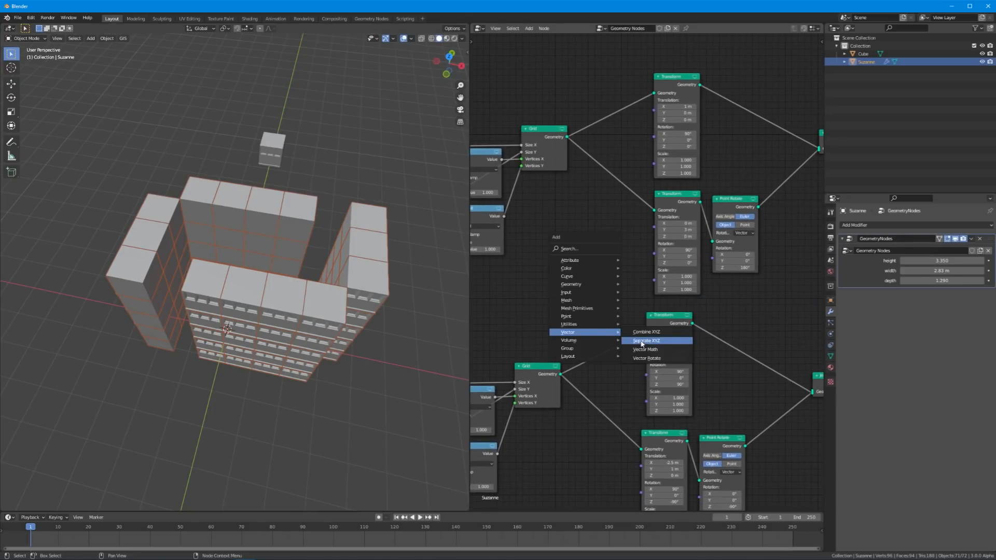
left_click(643, 332)
left_click(626, 322)
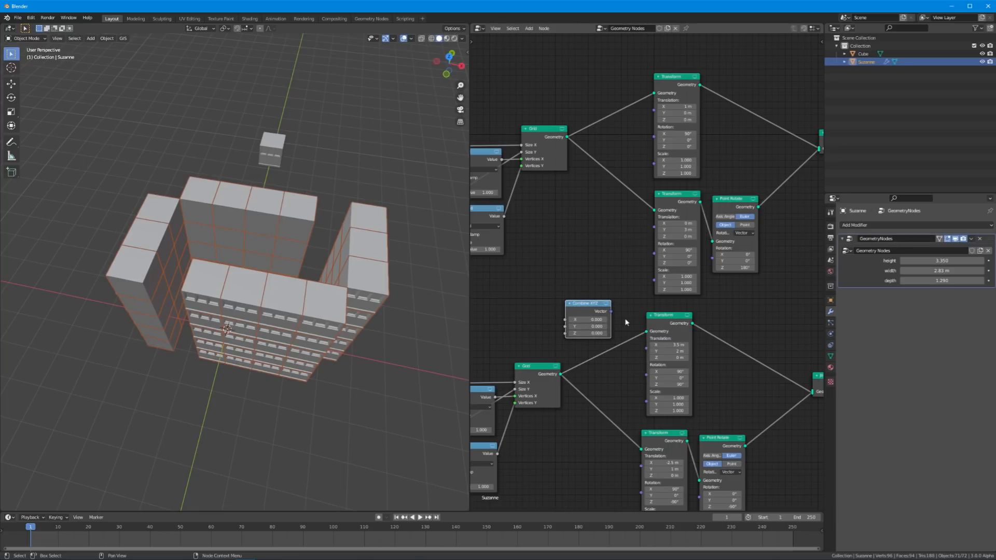
left_click_drag(611, 312, 614, 313)
left_click_drag(645, 350, 646, 346)
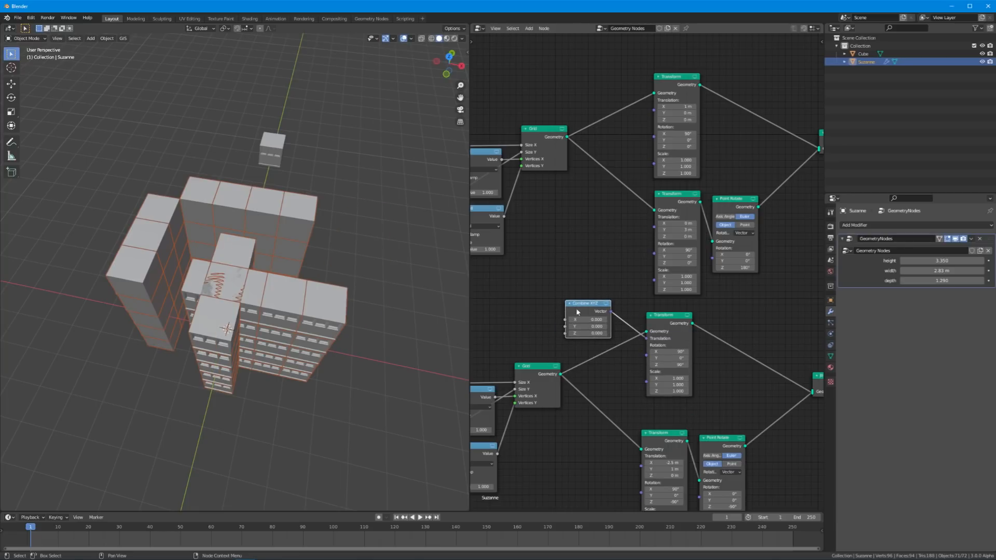
scroll(559, 319, "down", 1)
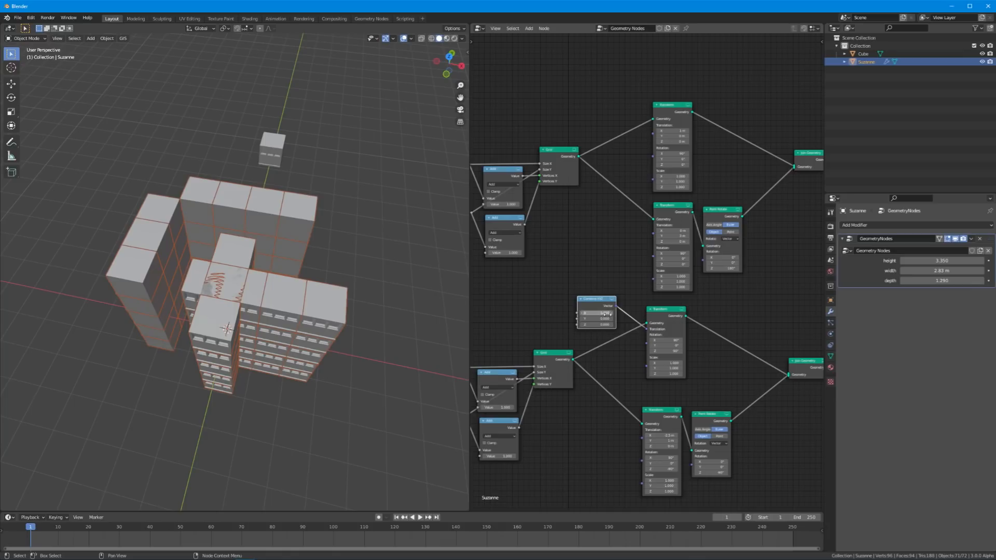
scroll(596, 327, "up", 1)
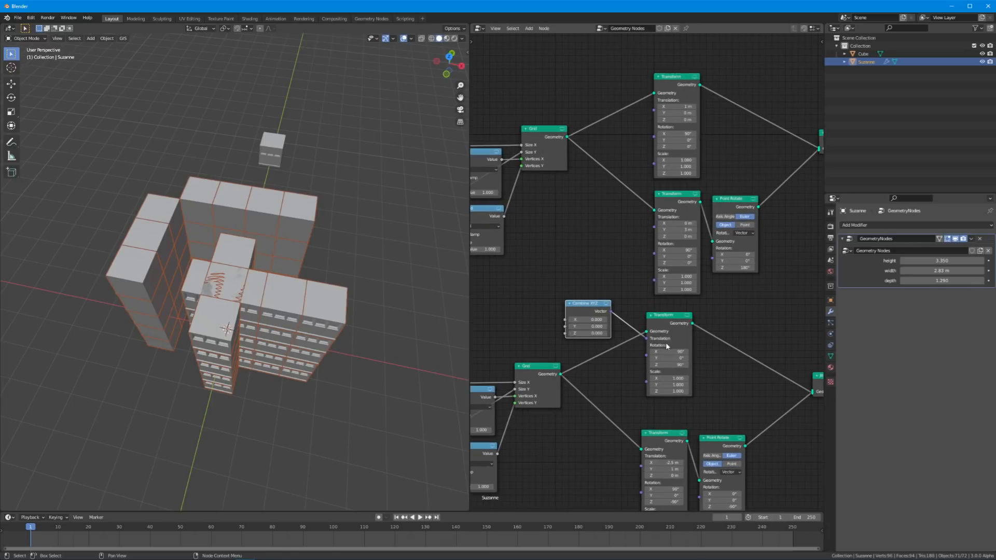
left_click_drag(647, 340, 633, 335, "ctrl")
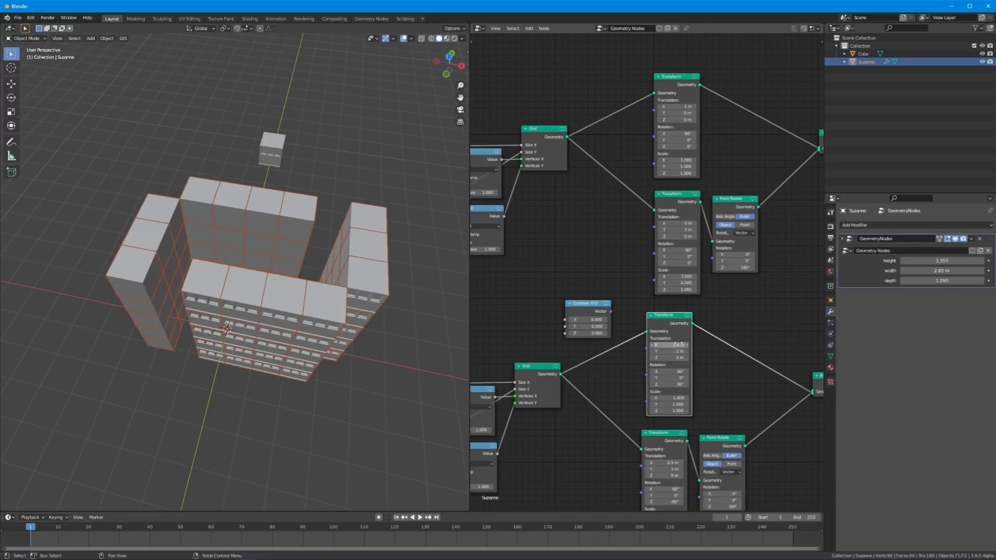
Step: Set the Combine XYZ node to X 3.4 and Y 2, and connect its vector to the duplicated branch's first Transform translation
scroll(674, 345, "up", 2)
left_click(586, 333)
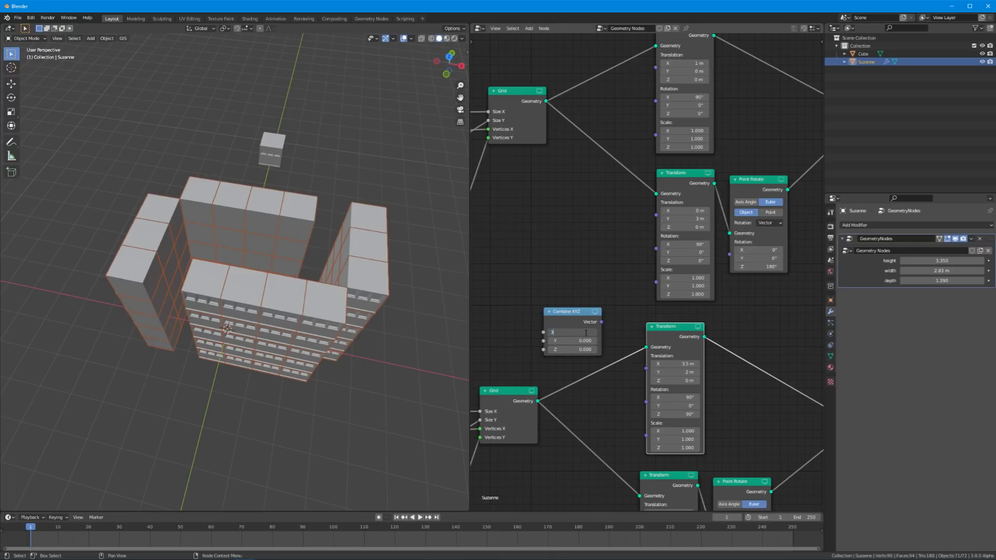
type("3.4")
key("Return")
left_click_drag(601, 322, 646, 356)
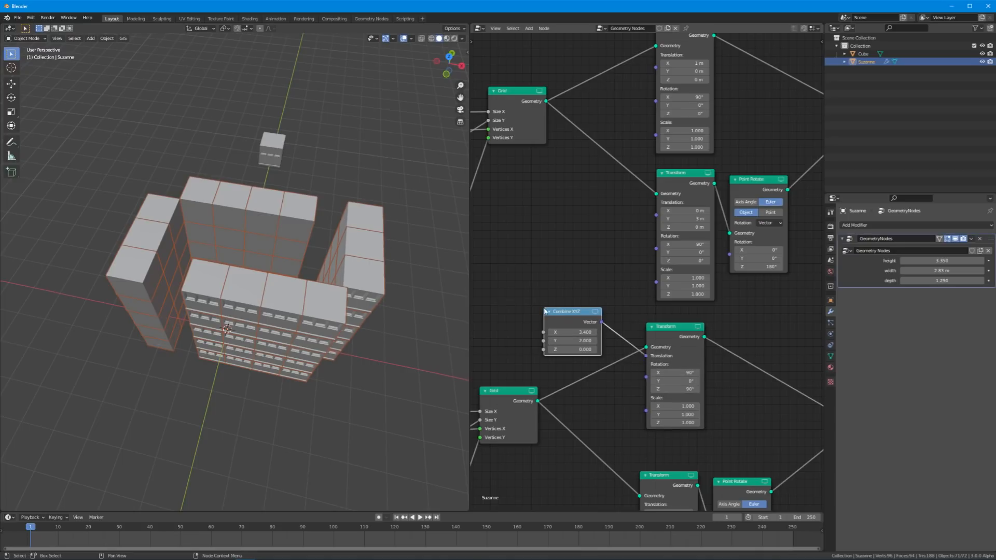
Step: Try to drive the Combine XYZ node's X directly from the group's width input and test the width
scroll(569, 333, "down", 1)
middle_click_drag(569, 332, 676, 332)
scroll(601, 337, "down", 5)
scroll(677, 332, "down", 2)
middle_click_drag(615, 283, 640, 285)
scroll(613, 280, "up", 2)
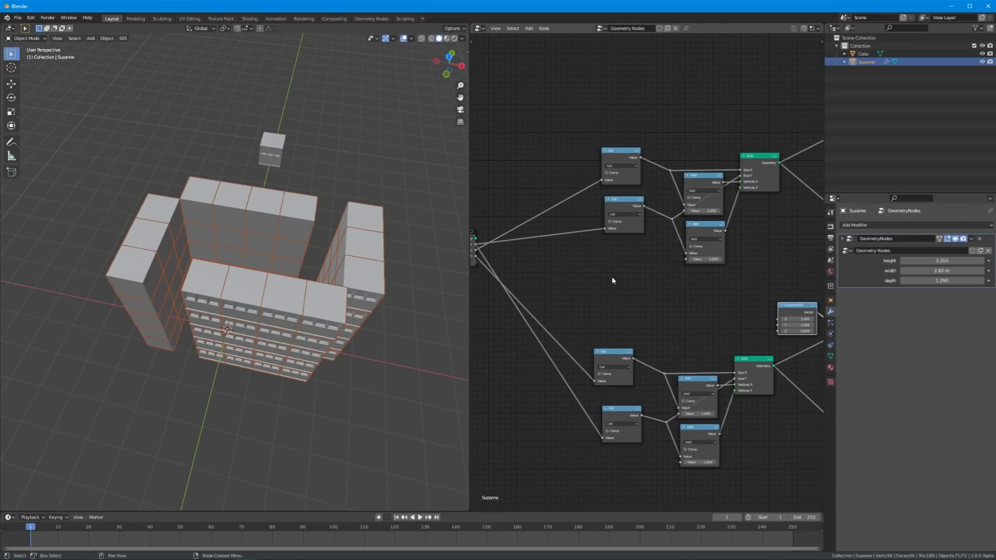
middle_click_drag(551, 255, 555, 259)
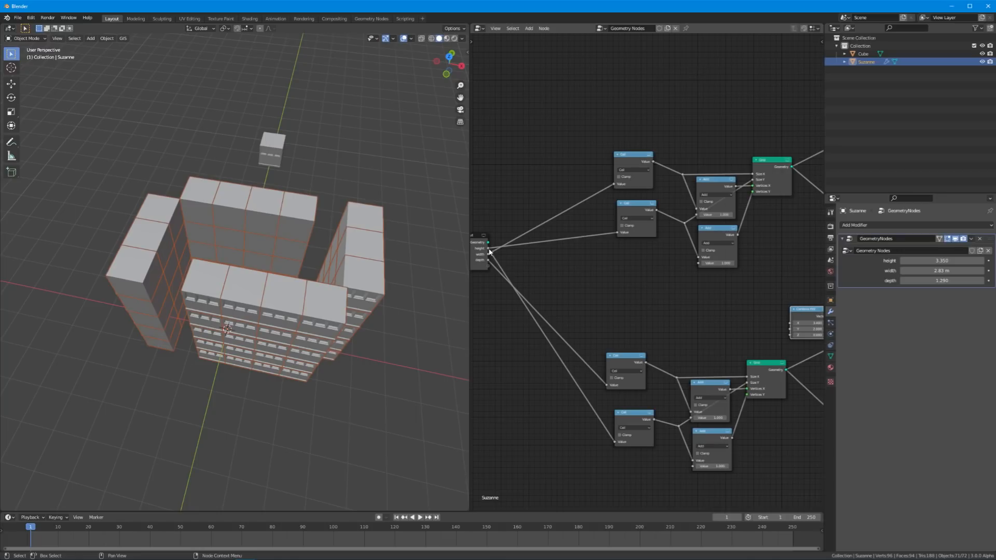
left_click_drag(488, 254, 576, 280)
left_click(635, 163)
left_click_drag(634, 164, 634, 170)
left_click_drag(489, 254, 789, 323)
left_click_drag(942, 270, 911, 271)
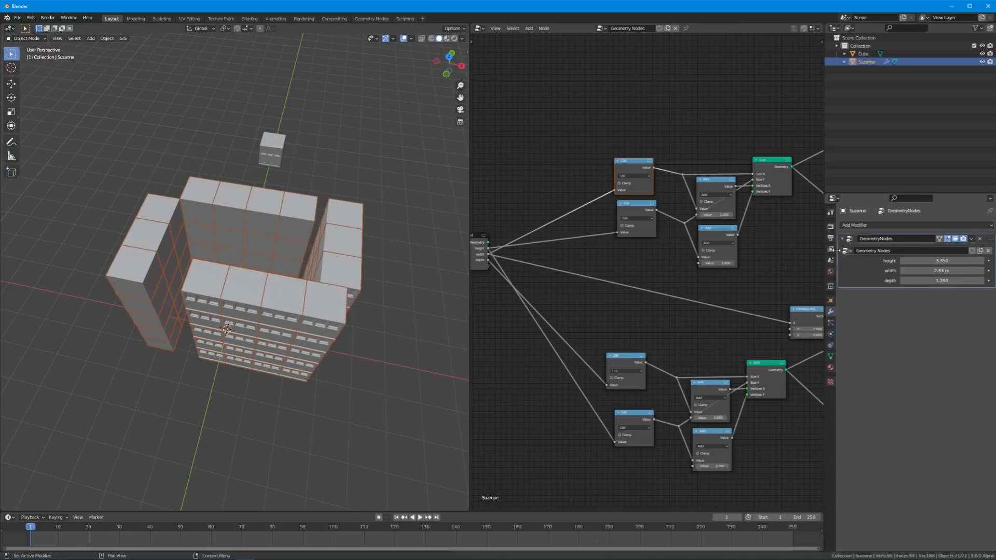
Step: Move the width's Ceil node next to the group input, feed its output into Combine XYZ's X, and test the width
left_click_drag(636, 172, 789, 323)
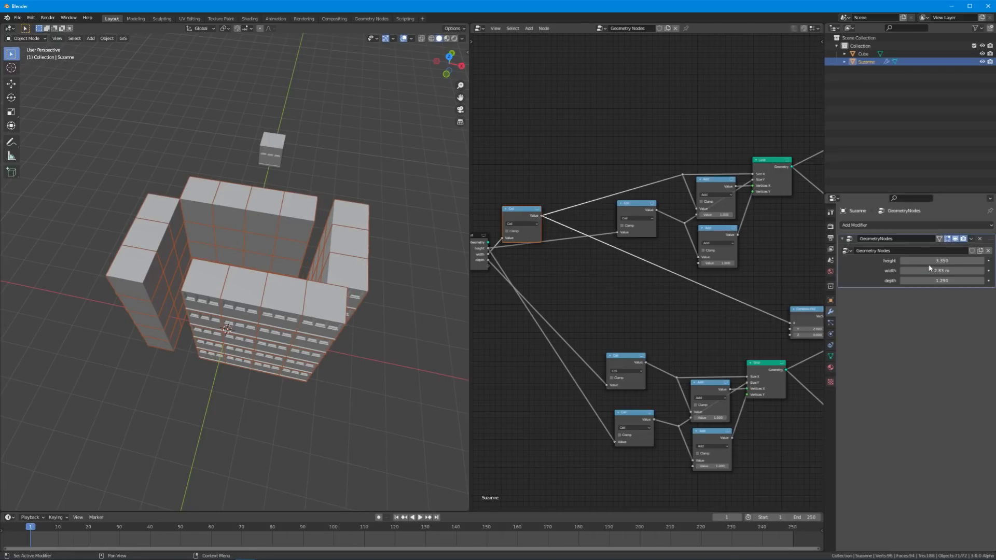
mouse_move(941, 268)
left_mouse_down()
mouse_move(930, 270)
mouse_move(959, 270)
mouse_move(947, 270)
left_mouse_up()
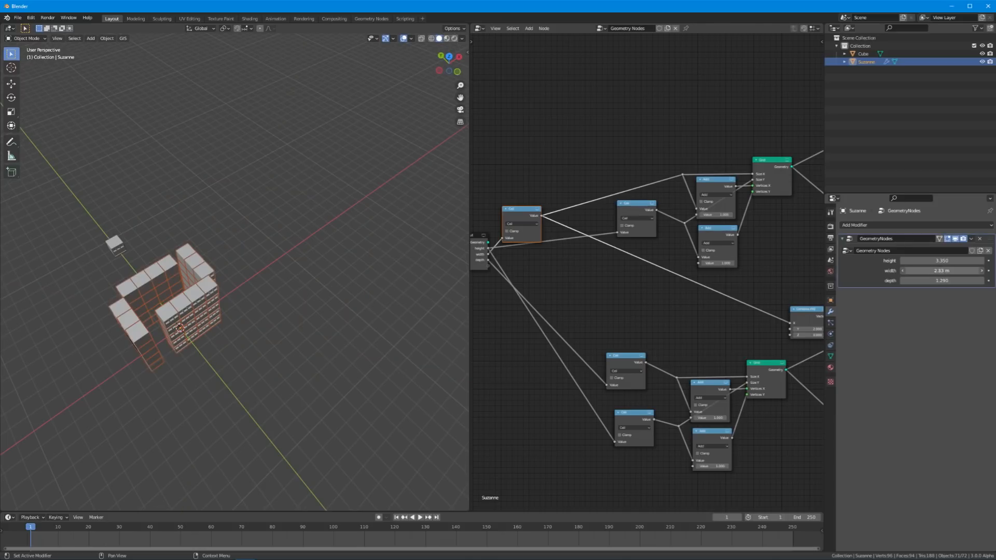
left_click_drag(947, 270, 969, 270)
left_click_drag(942, 270, 592, 275)
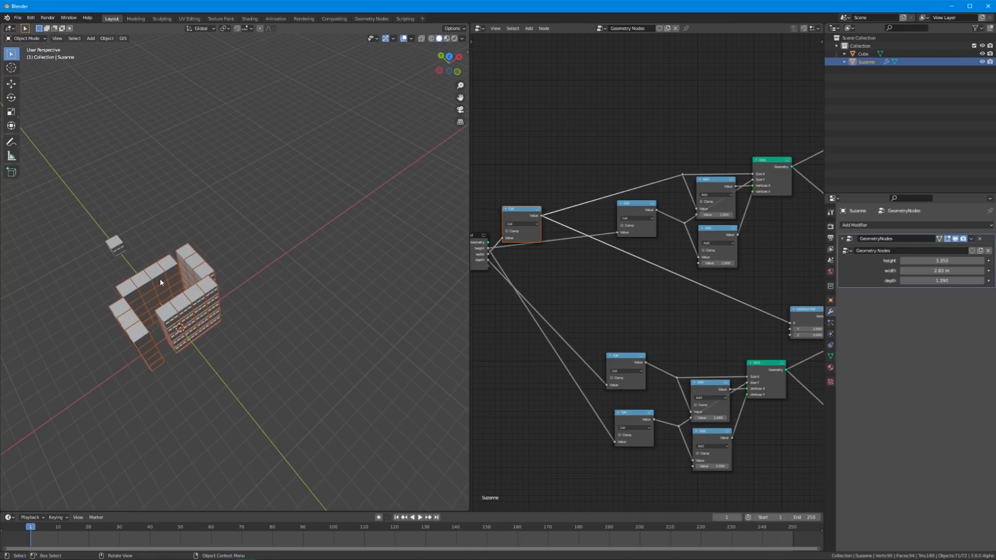
left_click(279, 334)
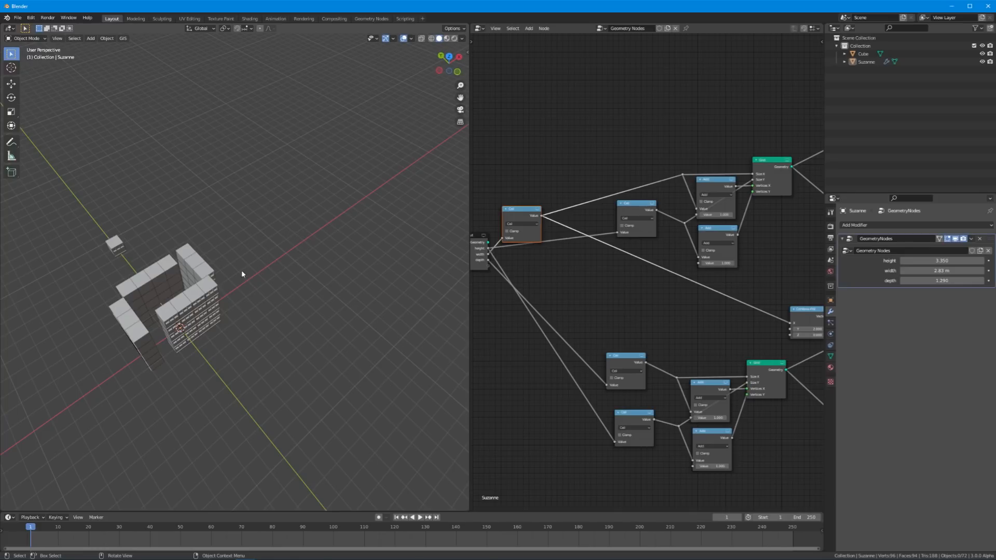
left_click(600, 304)
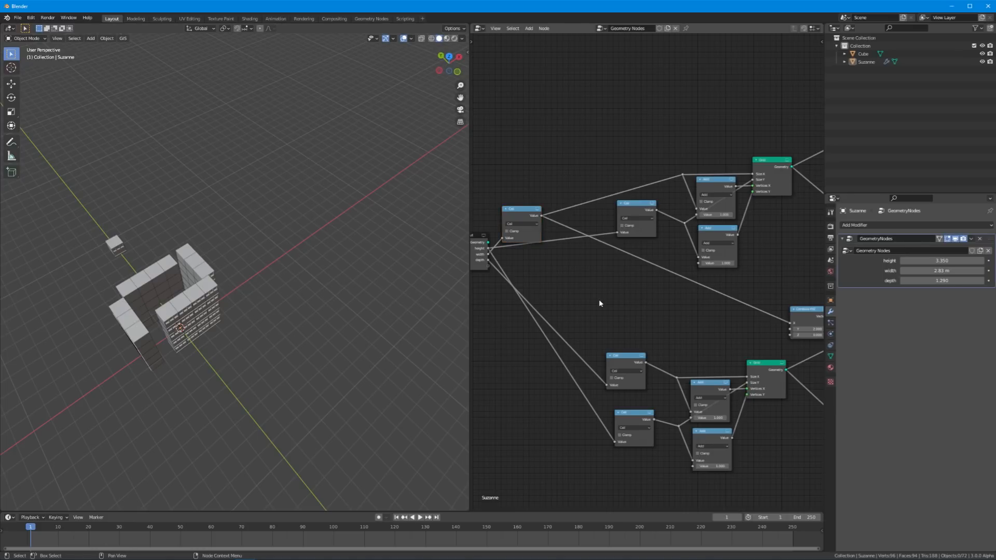
Step: Insert a Ceil copy changed to Divide by 2 between the width's Ceil node and Combine XYZ, and test the width from above
key("shift+a")
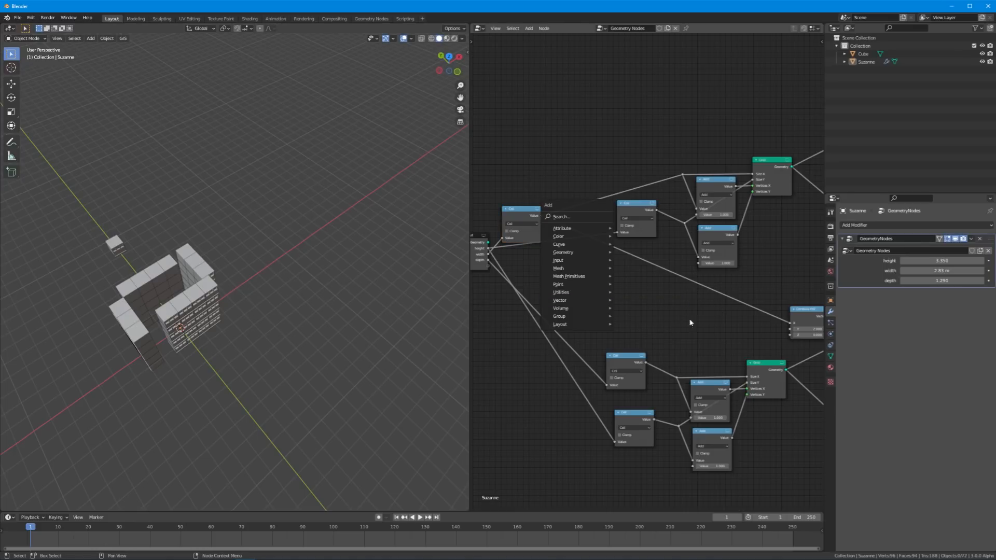
left_click_drag(622, 356, 664, 278)
scroll(674, 296, "up", 2)
left_click(675, 304)
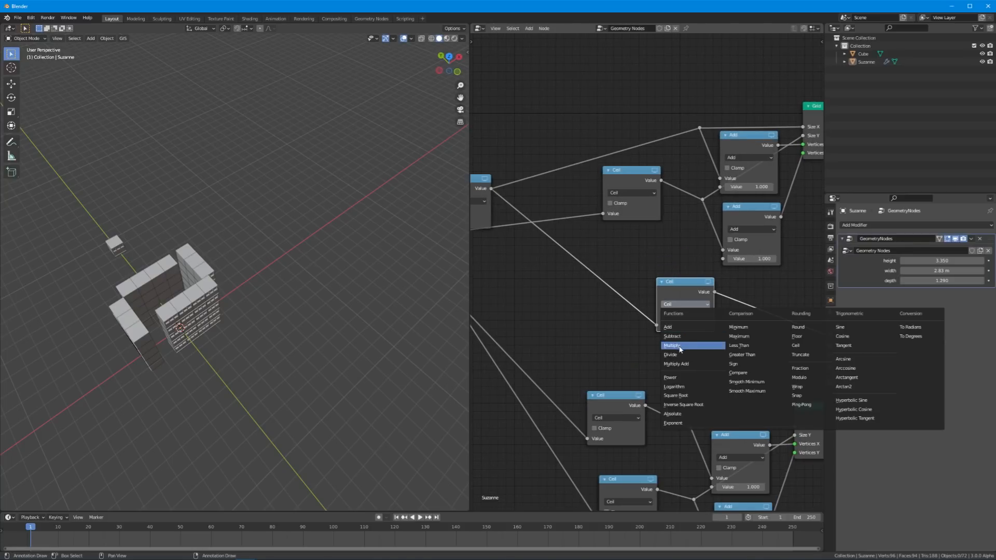
left_click(670, 354)
left_click(683, 333)
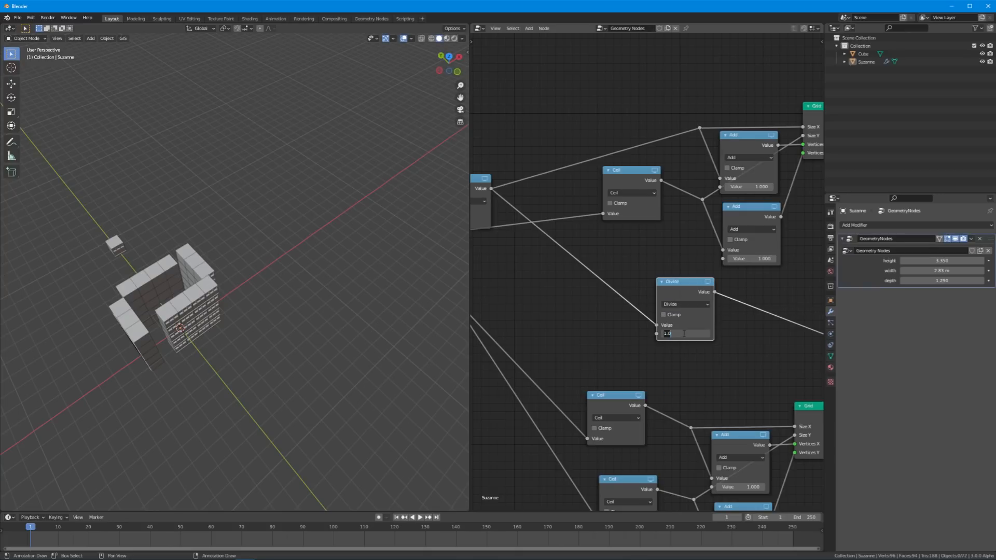
type("2")
key("Return")
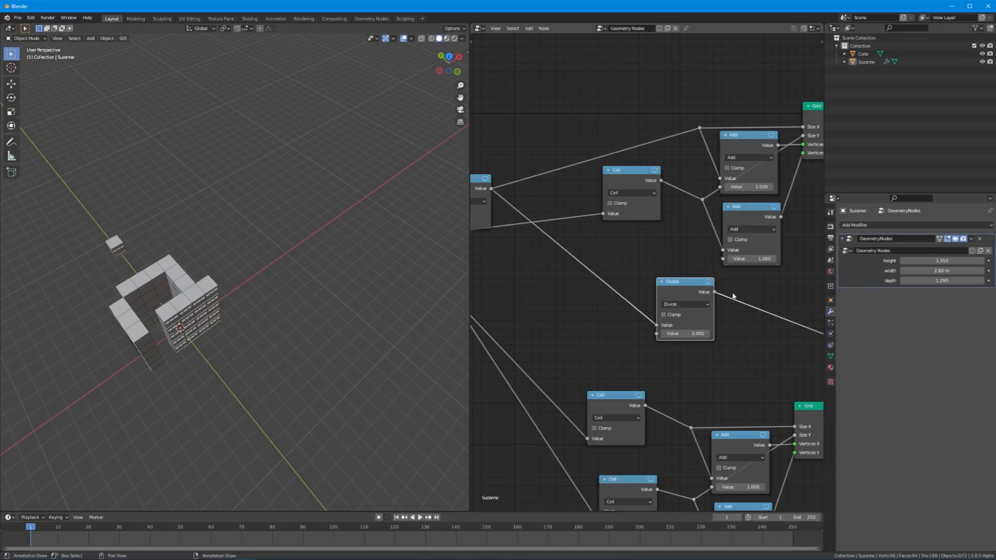
mouse_move(938, 270)
left_mouse_down()
mouse_move(977, 270)
mouse_move(921, 270)
left_mouse_up()
middle_click_drag(241, 299, 182, 252)
scroll(284, 319, "up", 2)
scroll(311, 270, "up", 2)
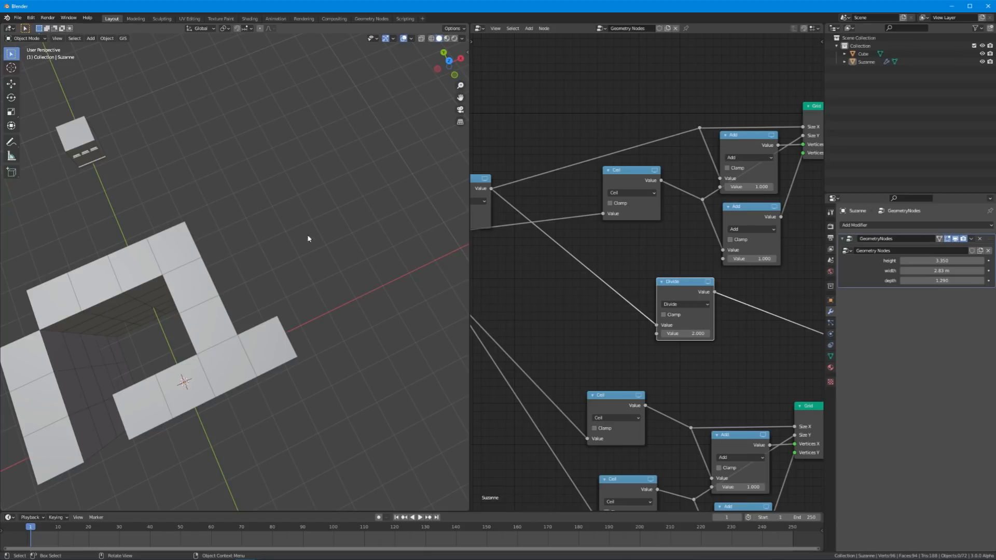
Step: Duplicate the Divide node, insert the copy ahead of the original, and change it to Add with a value of 1
middle_click_drag(666, 268, 608, 263)
left_click_drag(631, 288, 582, 281)
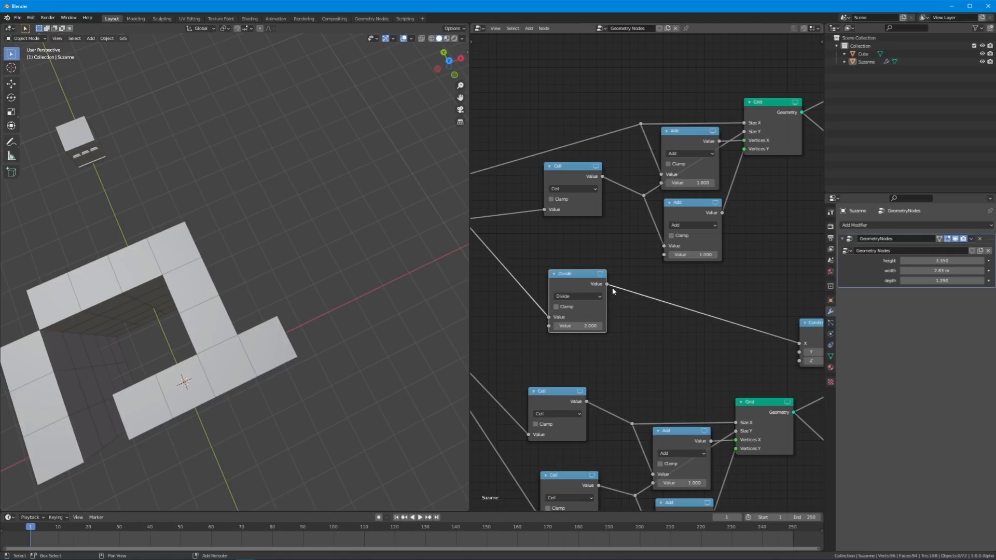
left_click_drag(576, 274, 611, 285)
key("shift+d")
left_click(549, 280)
left_click(534, 300)
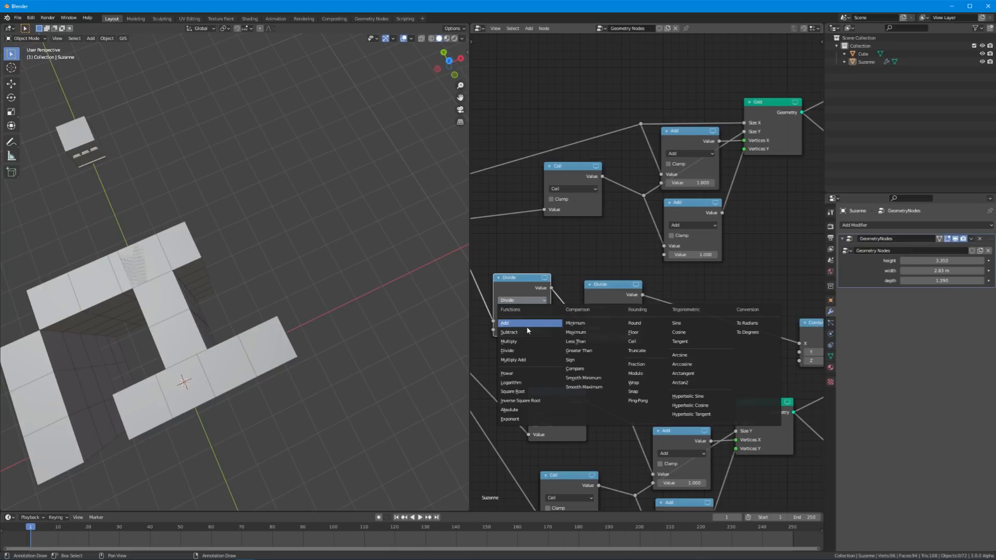
left_click(527, 324)
left_click(529, 327)
type("1")
key("Return")
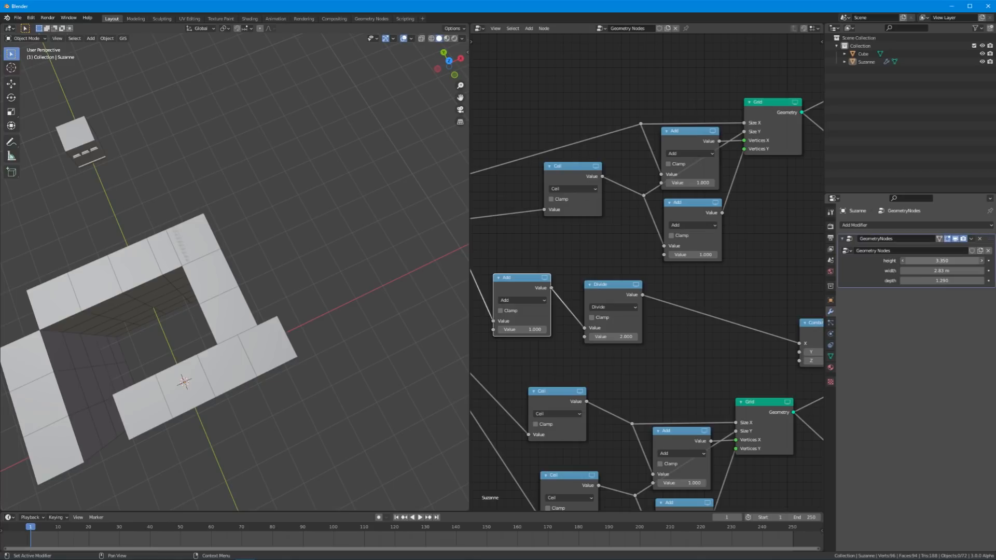
Step: Move the Add node between the Divide node and Combine XYZ's X, and test the width in perspective
left_click_drag(942, 270, 910, 270)
key("ctrl+z")
left_click_drag(496, 278, 679, 284, "alt")
left_click(682, 307)
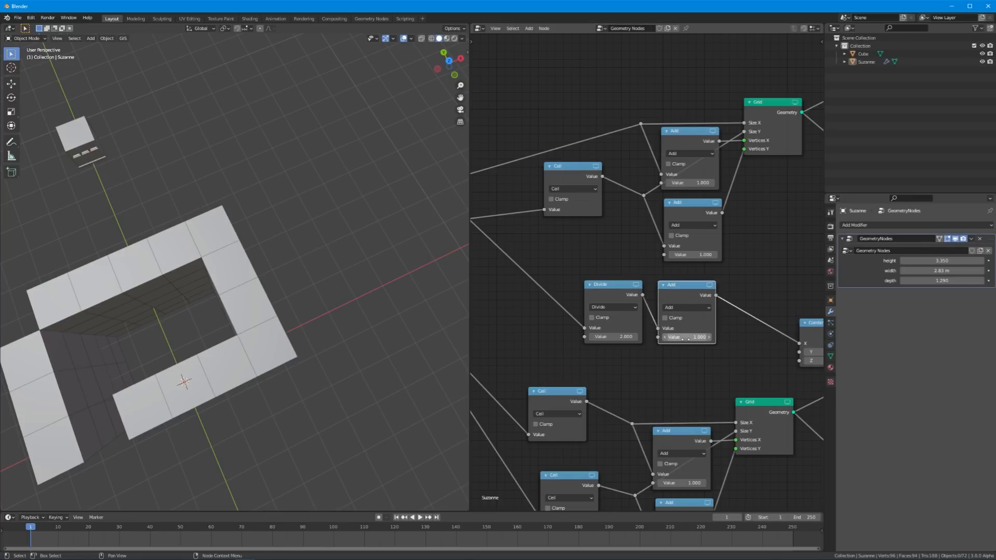
middle_click_drag(356, 338, 391, 309)
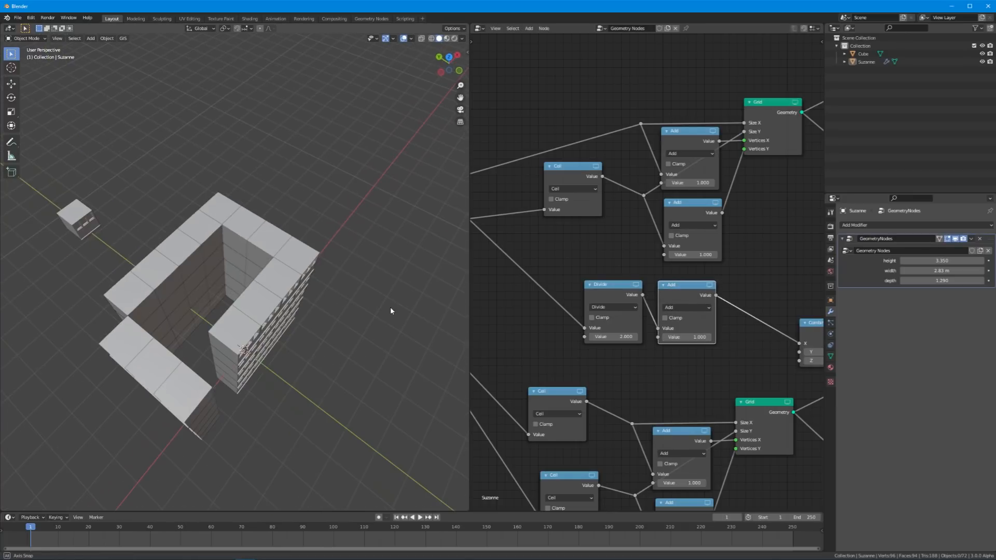
mouse_move(941, 270)
left_mouse_down()
mouse_move(991, 270)
mouse_move(912, 270)
mouse_move(944, 271)
mouse_move(928, 270)
left_mouse_up()
right_click(942, 270)
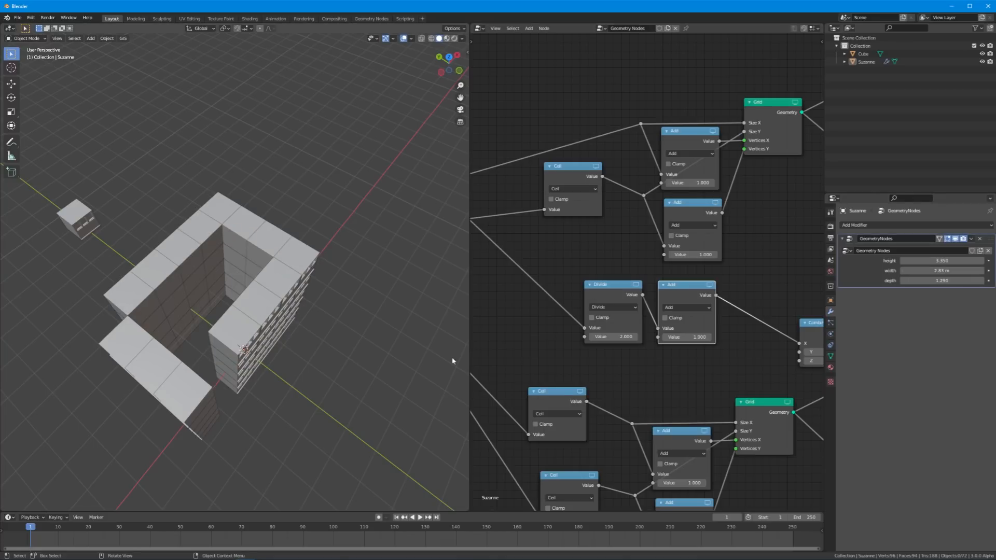
Step: Duplicate the Combine XYZ node and place the copy beside the duplicated branch's second Transform
middle_click_drag(580, 358, 569, 258)
scroll(591, 282, "down", 1)
scroll(597, 257, "up", 1)
scroll(598, 258, "down", 1)
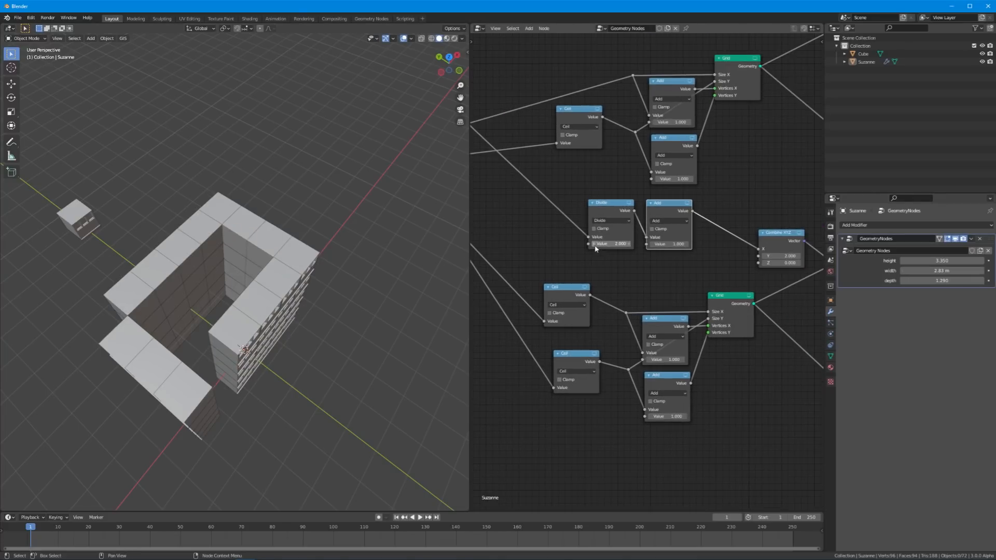
left_click_drag(612, 192, 625, 211)
middle_click_drag(754, 220, 595, 221)
left_click(617, 240)
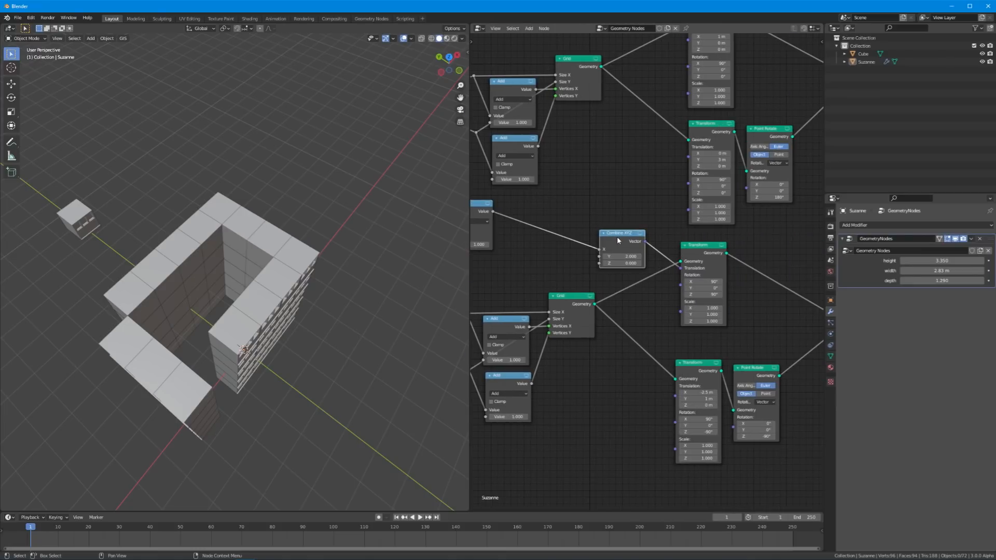
key("shift+d")
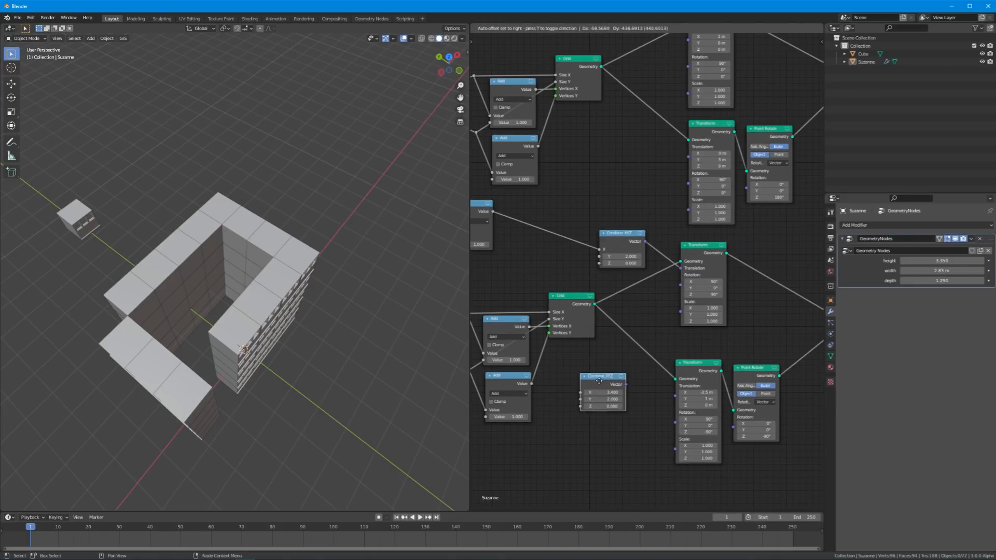
left_click(618, 384)
scroll(619, 398, "up", 4)
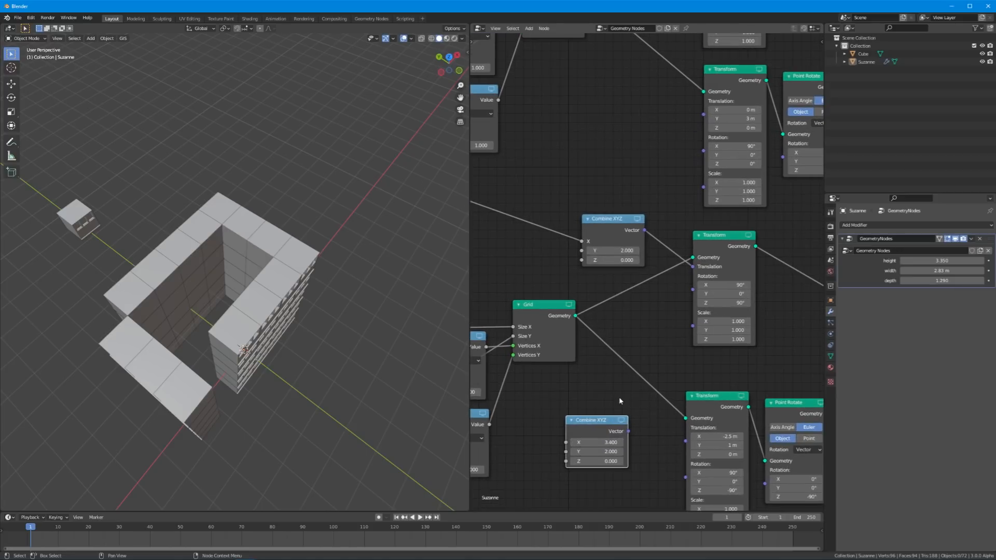
left_click_drag(601, 427, 621, 429)
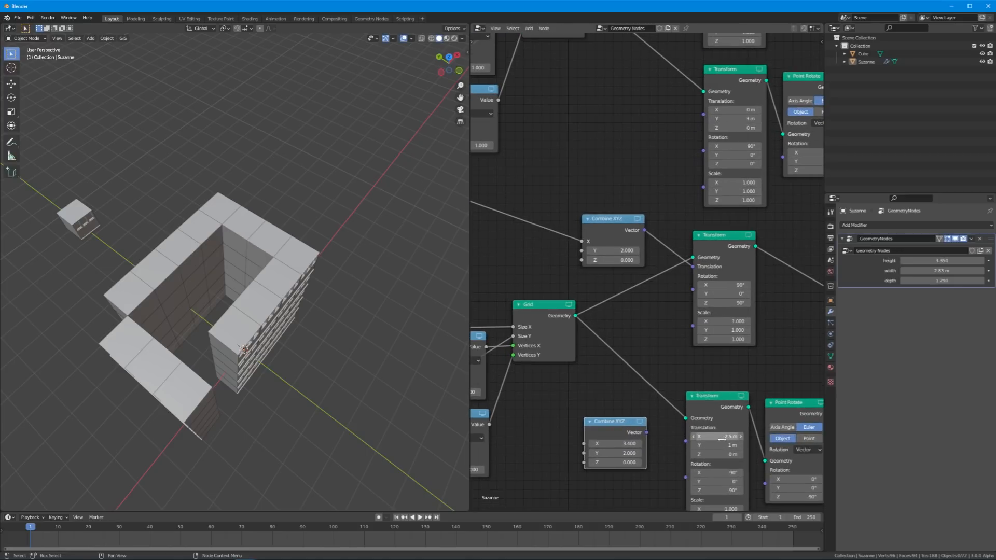
Step: Set the copied Combine XYZ to X -2.5 and Y 1, and connect its vector to the second Transform's translation
left_click(628, 444)
key("BackSpace")
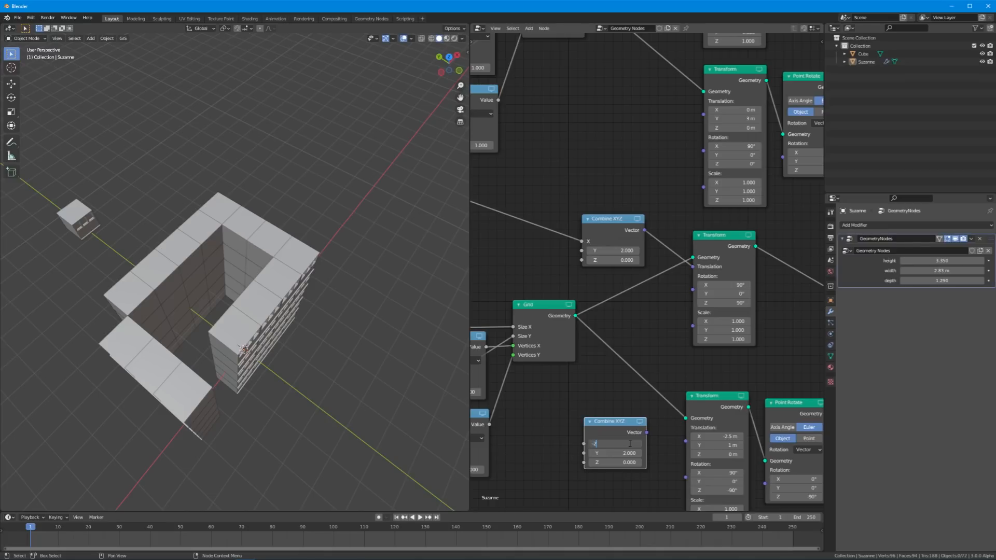
key("Return")
left_click(629, 453)
type("1")
key("Return")
left_click_drag(646, 432, 686, 441)
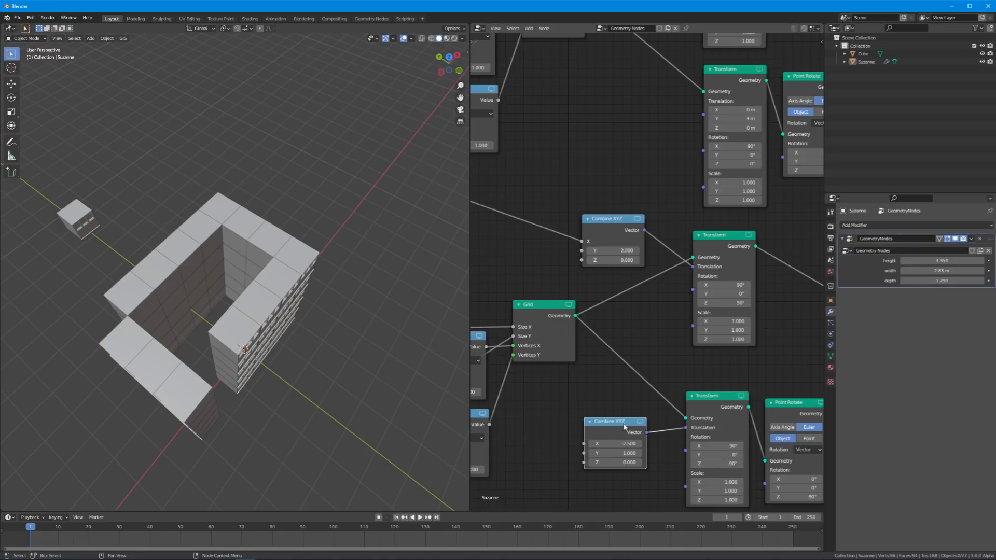
Step: Reposition the copied Combine XYZ node and connect the Add node's value to its X input
middle_click_drag(605, 372, 649, 365)
scroll(667, 404, "down", 2)
middle_click_drag(667, 402, 695, 411)
left_click_drag(694, 412, 669, 408)
scroll(676, 352, "down", 1)
left_click_drag(542, 223, 666, 412)
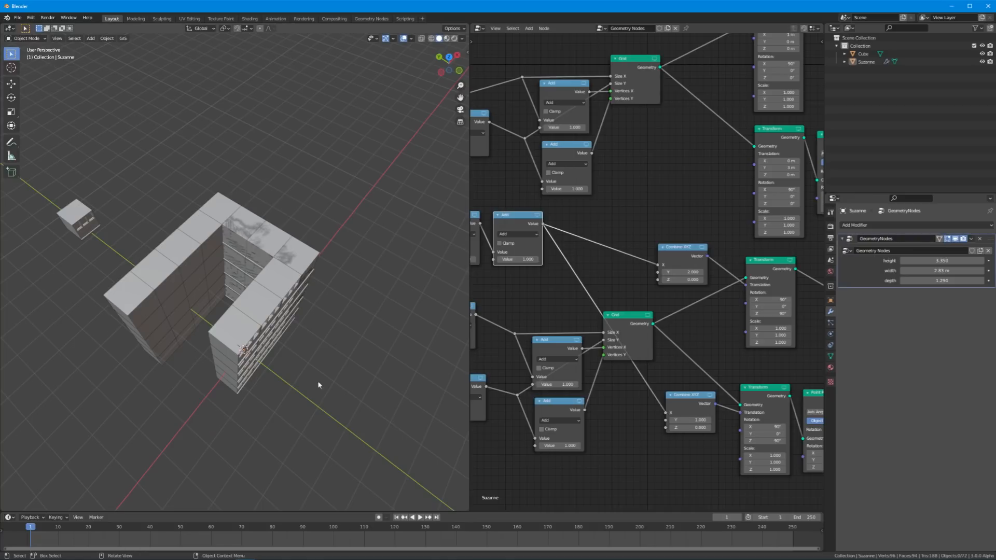
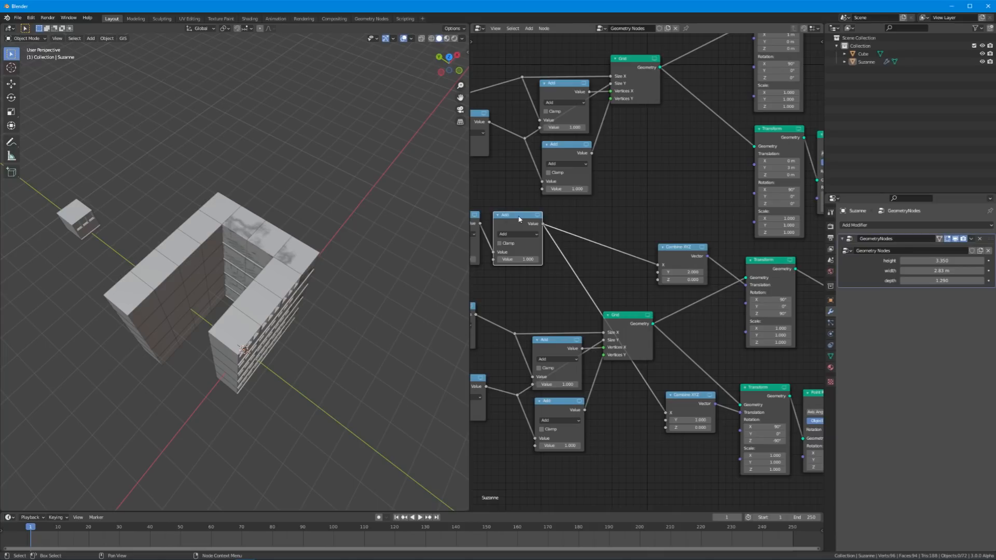
Step: Duplicate the Add node into the link feeding the lower Combine XYZ's X, and change the copy to Multiply with a value of -1
key("shift+d")
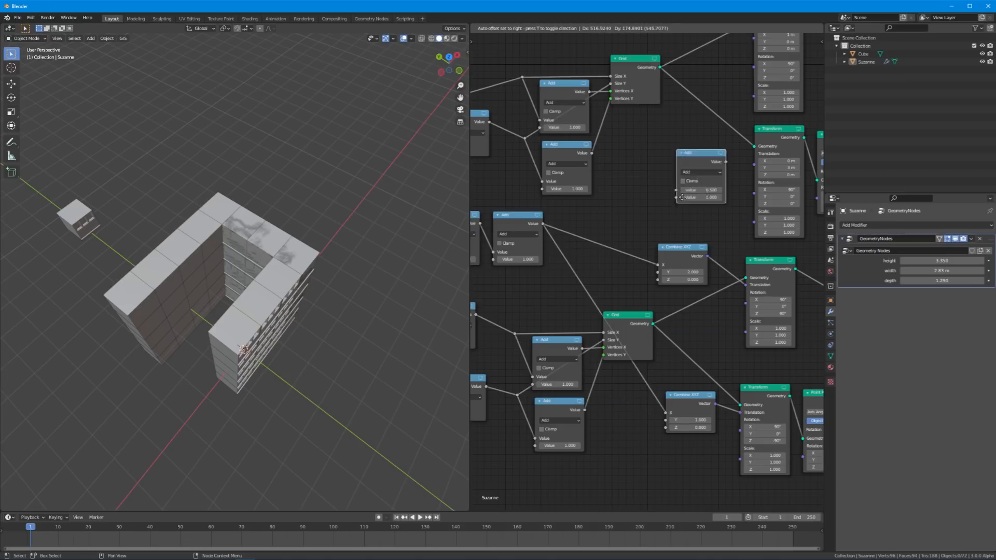
left_click(629, 396)
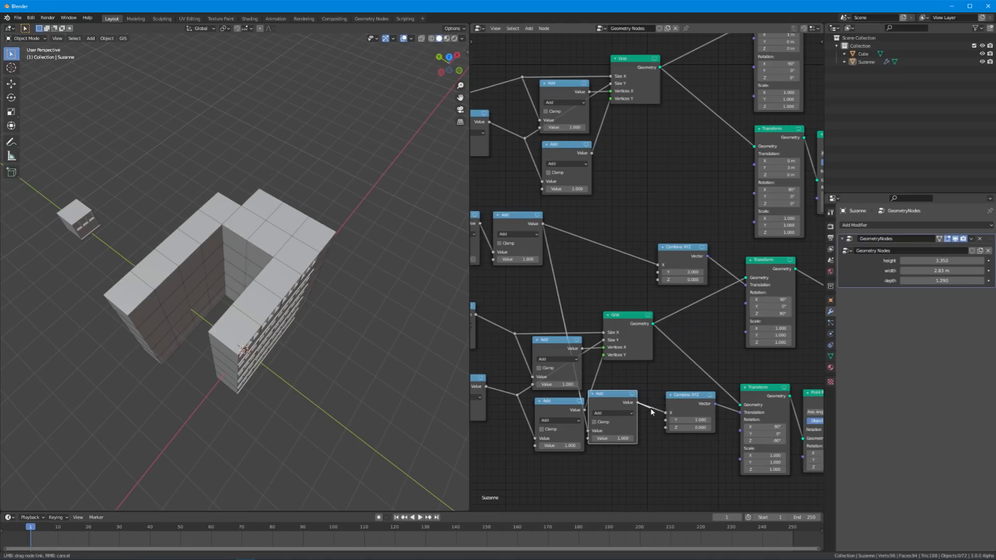
left_click_drag(626, 393, 627, 404)
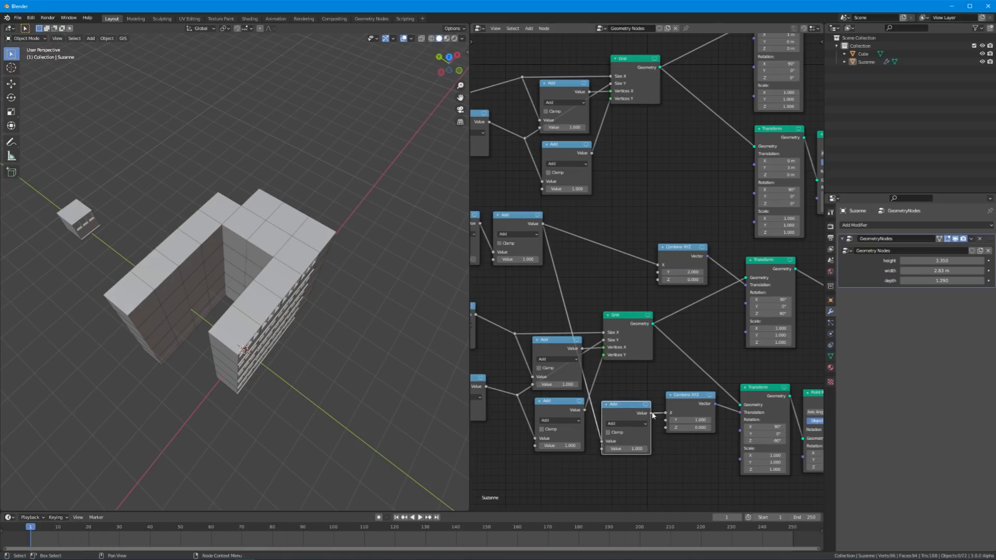
left_click(631, 422)
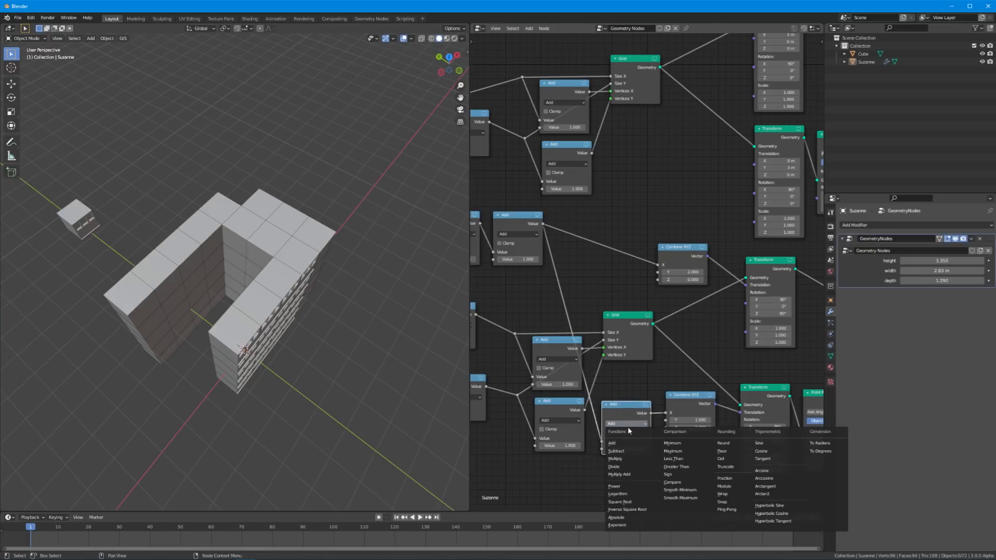
left_click(624, 459)
left_click(622, 448)
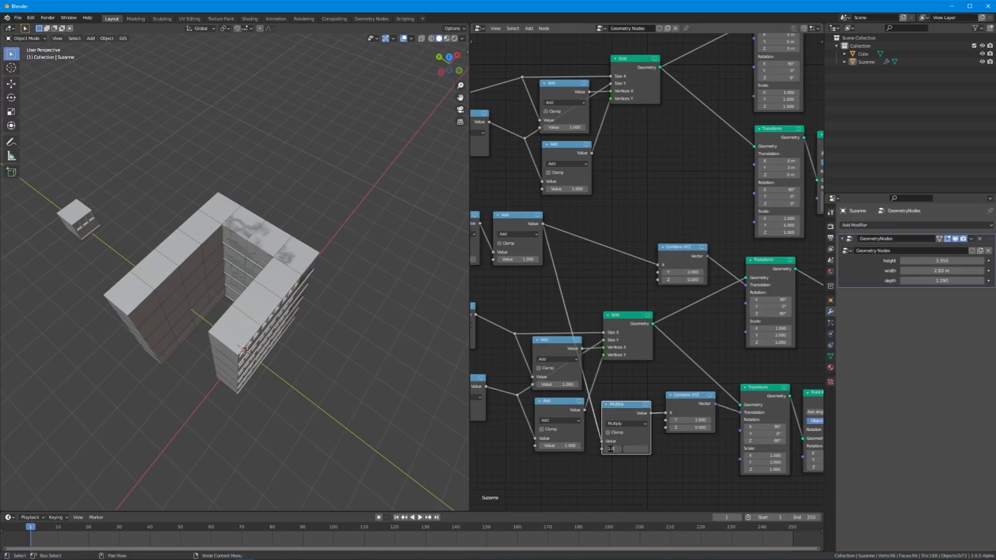
key("BackSpace")
key("Return")
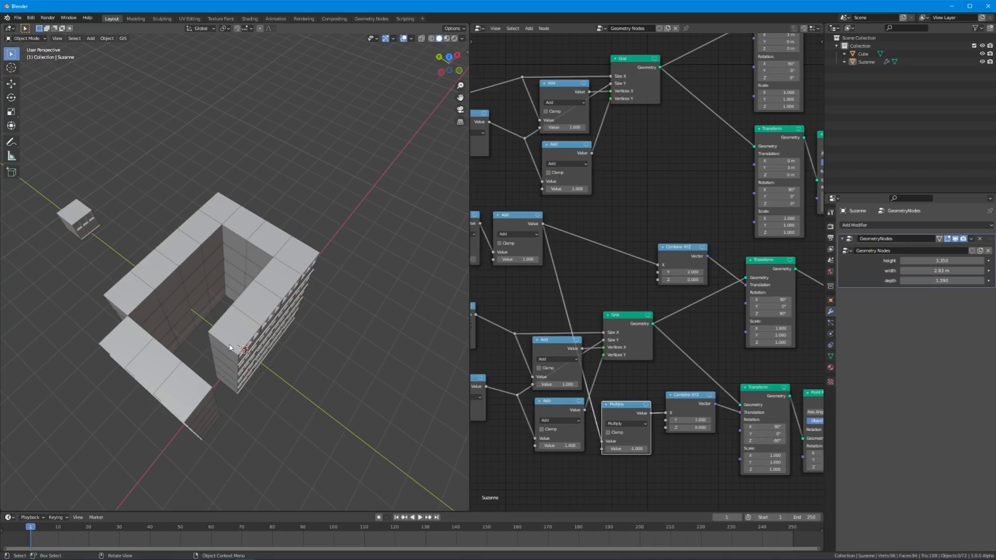
Step: Tidy the Add node beside the Divide node, and feed the Multiply node directly from Divide instead of Add
middle_click_drag(504, 244, 548, 242)
left_click_drag(545, 225, 563, 221)
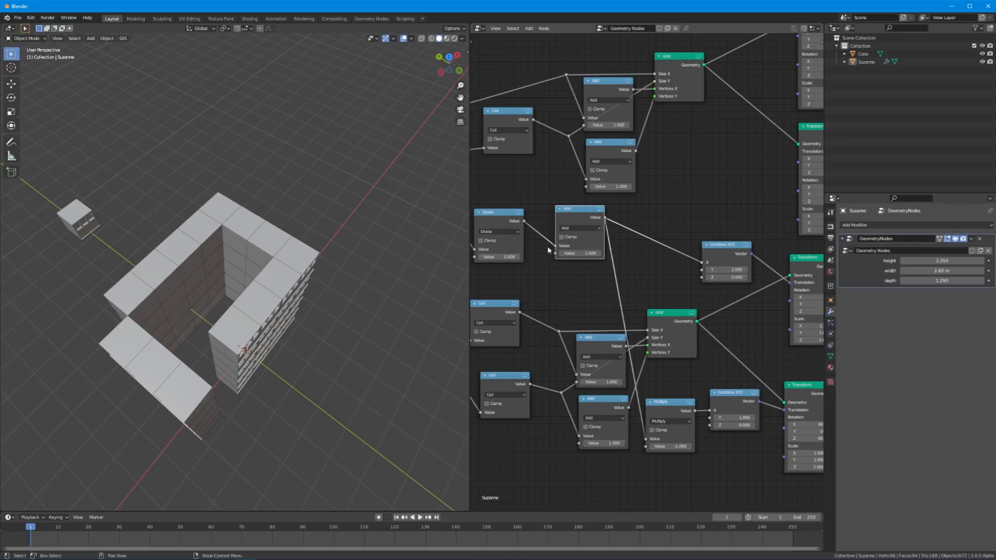
left_click_drag(574, 218, 573, 223)
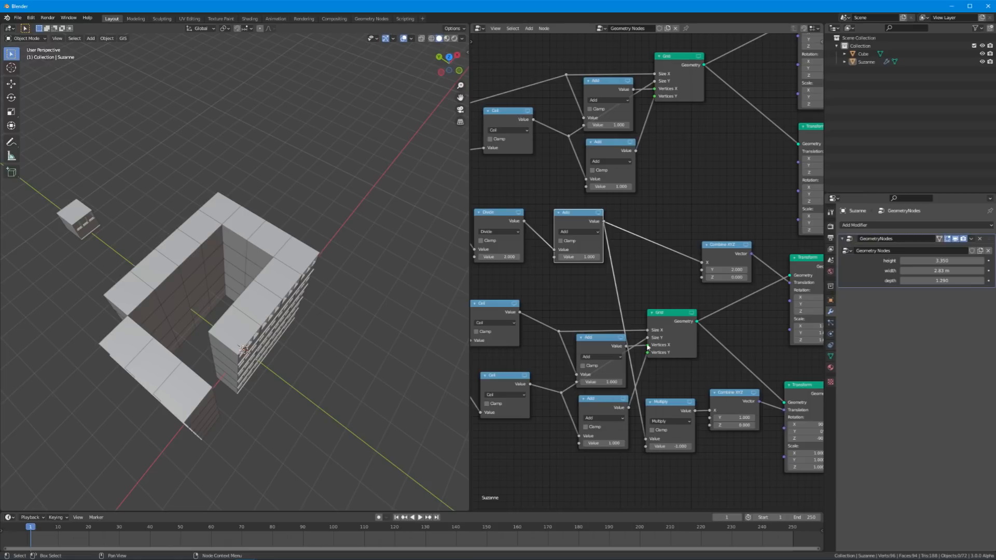
mouse_move(524, 221)
left_mouse_down()
mouse_move(652, 439)
mouse_move(560, 306)
left_mouse_up()
right_click_drag(587, 298, 630, 278, "ctrl")
left_click_drag(525, 221, 645, 439)
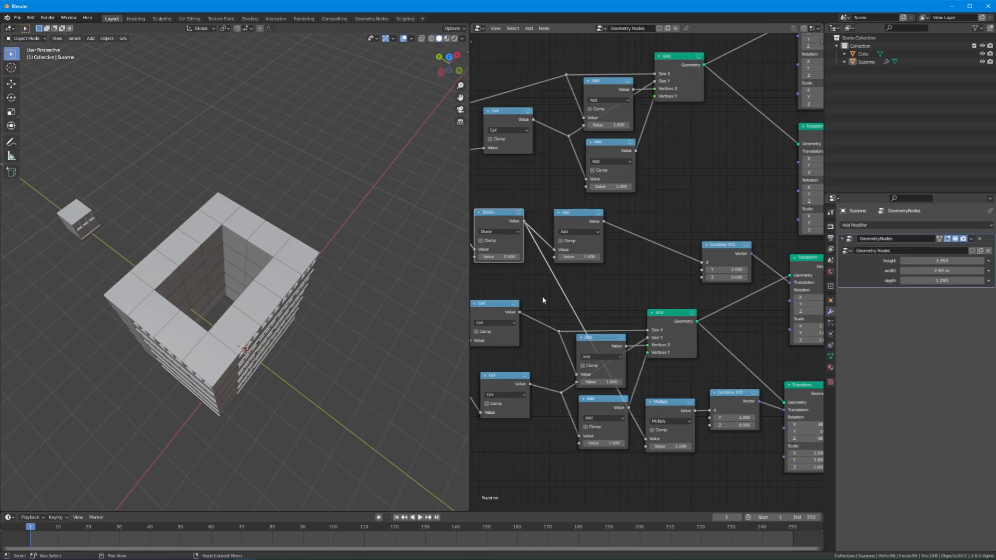
Step: Try feeding the Multiply node from the Add node, and switch its link back to the Divide node
mouse_move(544, 296)
right_mouse_down("shift")
mouse_move(583, 293)
mouse_move(563, 305)
right_mouse_up("shift")
key("x")
left_click_drag(603, 221, 646, 439)
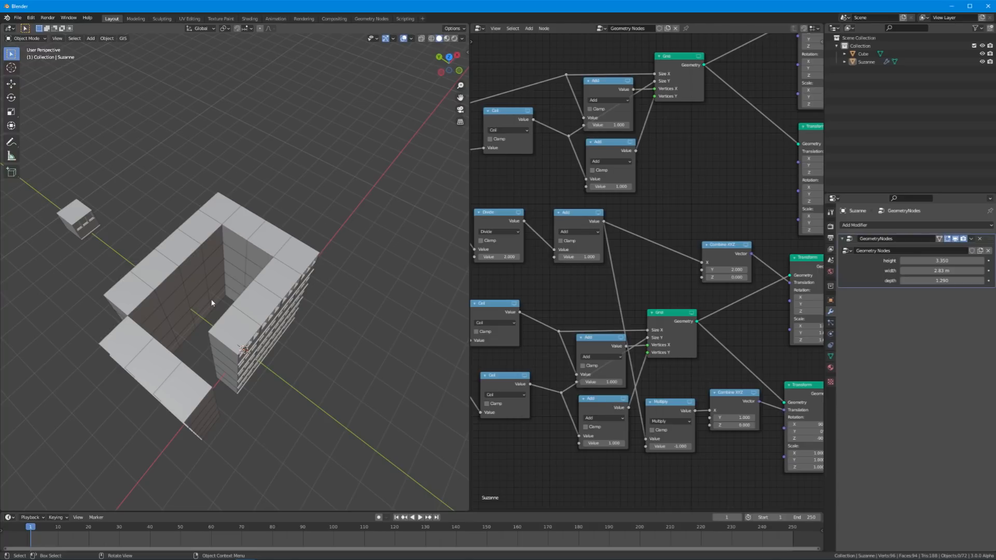
left_click(569, 226)
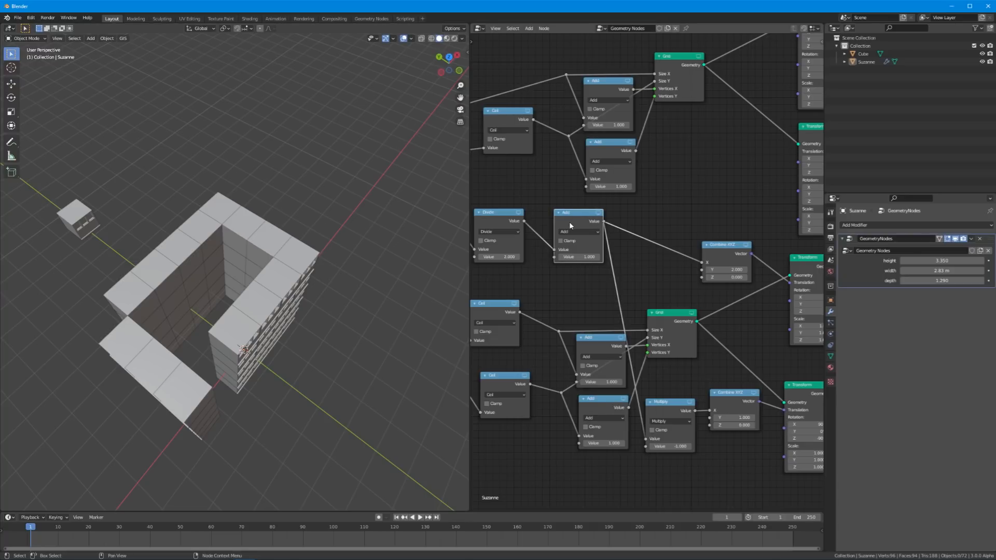
key("shift+d")
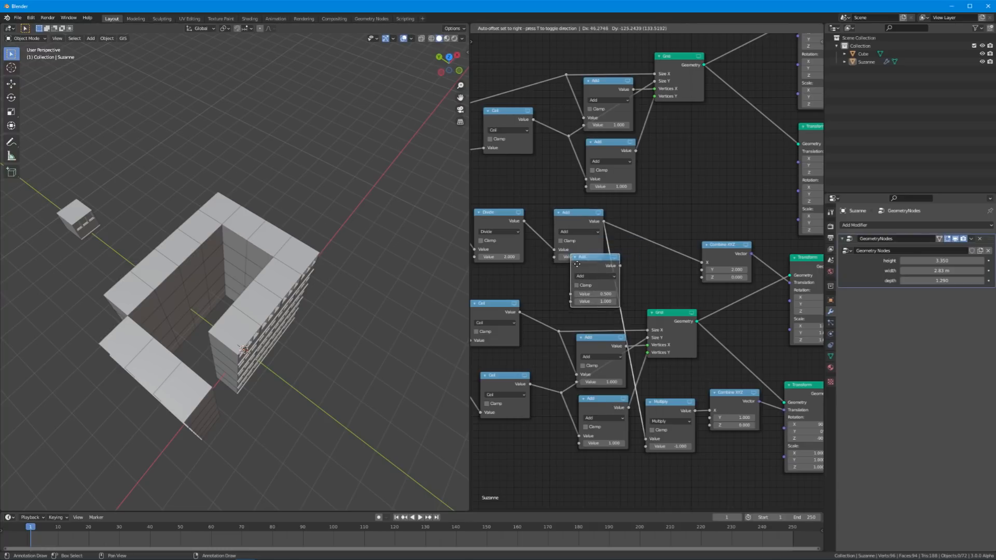
right_click(570, 275)
key("x")
left_click(570, 215)
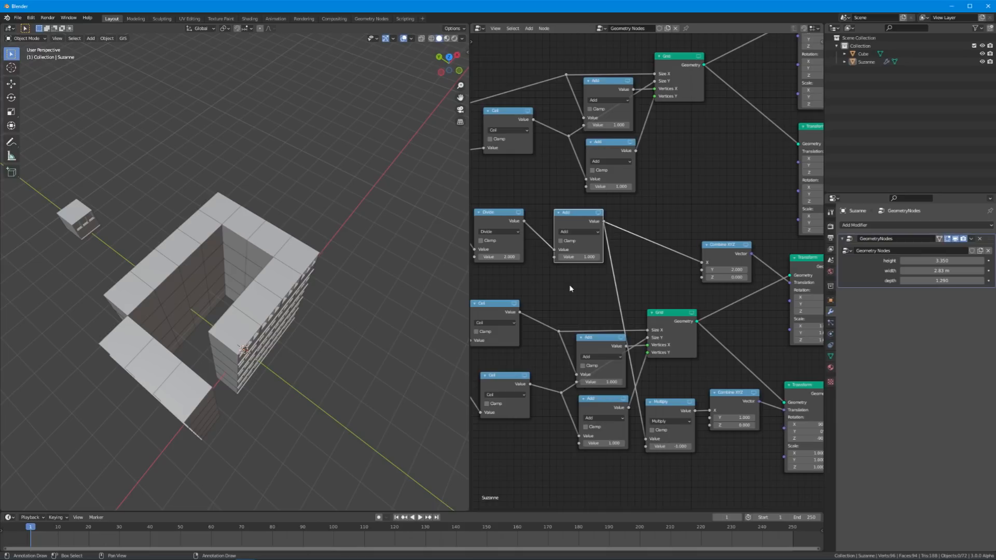
left_click_drag(523, 223, 635, 453)
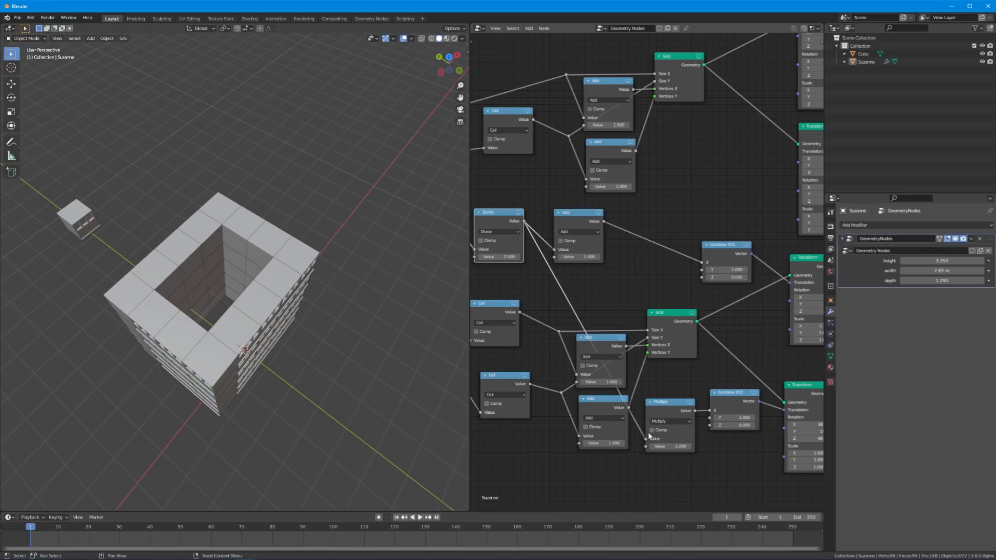
Step: Test how the walls respond to changes in the width and depth inputs
mouse_move(918, 270)
left_mouse_down()
mouse_move(975, 270)
mouse_move(892, 270)
mouse_move(975, 270)
mouse_move(913, 270)
left_mouse_up()
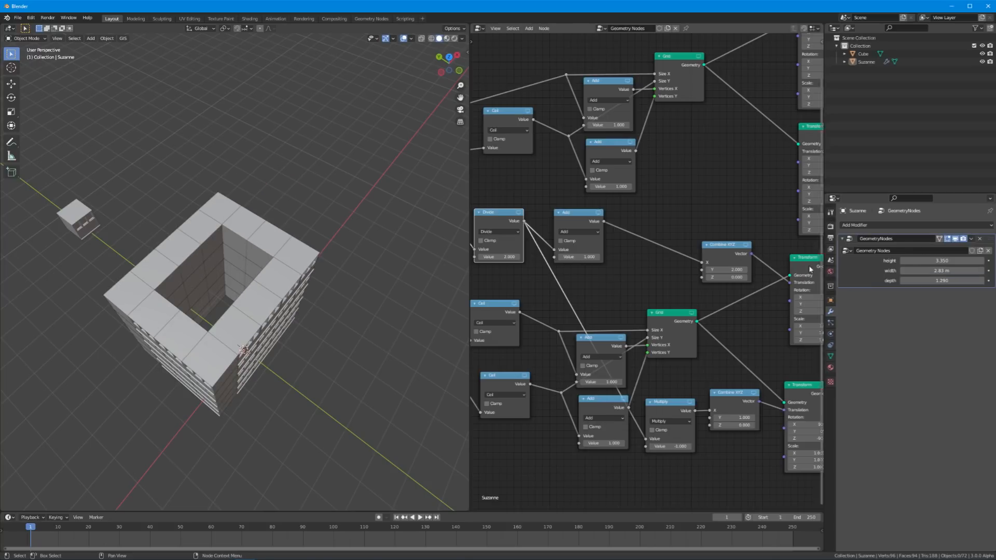
scroll(703, 167, "down", 4)
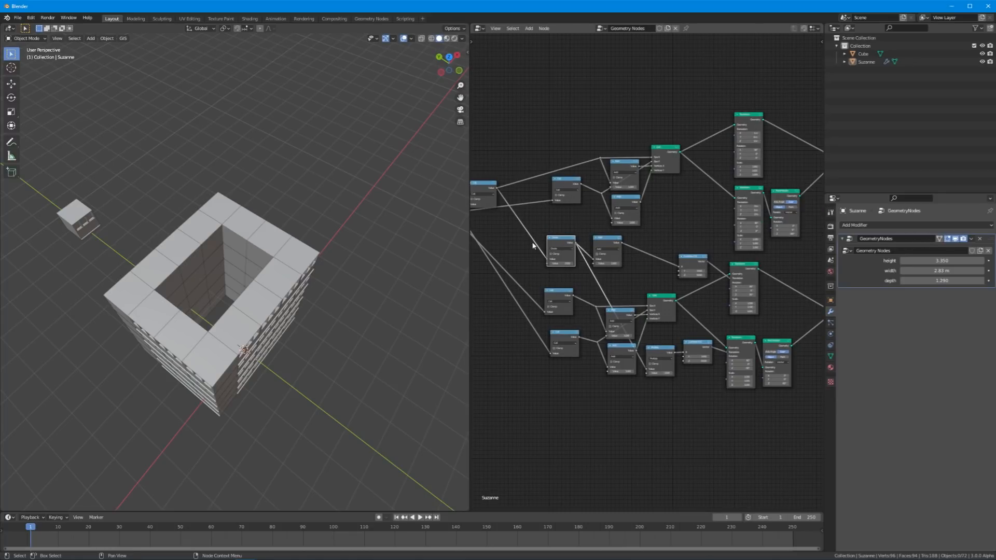
mouse_move(928, 281)
left_mouse_down()
mouse_move(954, 280)
mouse_move(937, 280)
left_mouse_up()
Step: Move the upper branch's two Transform nodes and Point Rotate farther from the Grid to make room between them
middle_click_drag(743, 213, 660, 254)
left_click_drag(634, 148, 822, 264)
middle_click_drag(760, 249, 621, 238)
left_click_drag(712, 177, 758, 215, "shift")
middle_click_drag(568, 230, 614, 238)
left_click_drag(614, 239, 697, 238)
left_click(582, 259)
Step: Duplicate the Combine XYZ node twice and place one copy in front of each upper-branch Transform
middle_click_drag(582, 260, 713, 249)
scroll(629, 269, "up", 5)
left_click(612, 296)
scroll(629, 254, "up", 2)
key("shift+d")
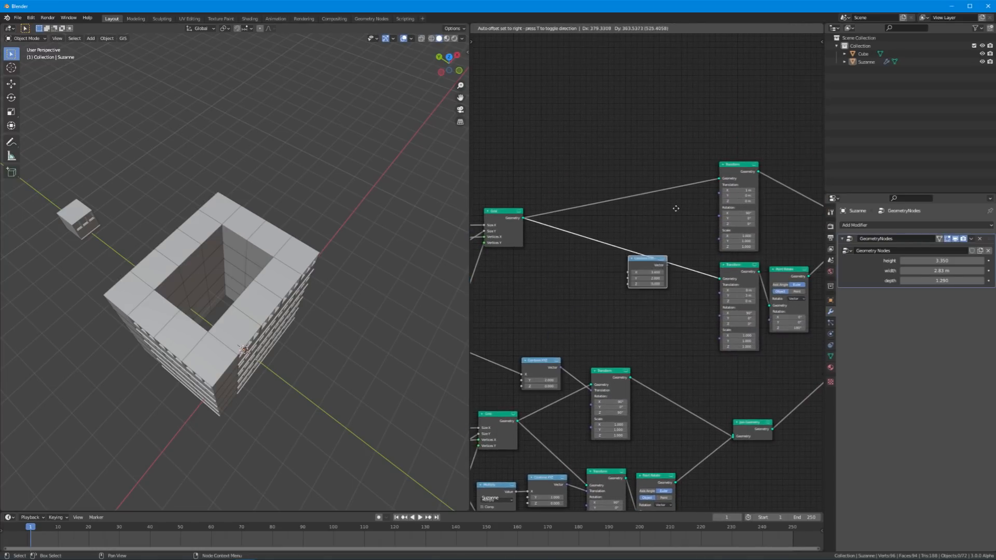
left_click(693, 286)
scroll(695, 296, "up", 2)
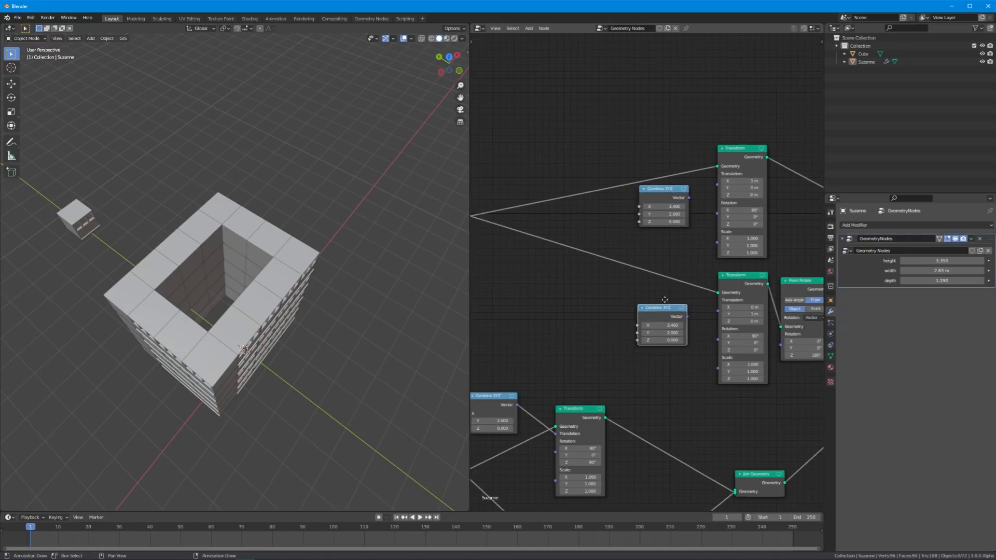
Step: Set the Combine XYZ beside the upper branch's second Transform to X 0, Y 3 and Z 0
left_click(664, 384)
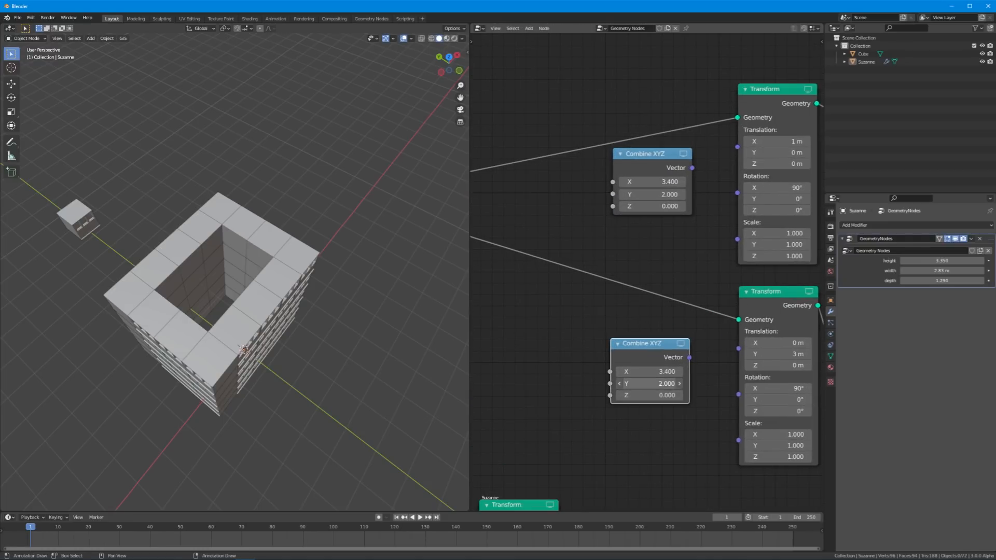
type("3")
key("Return")
left_click(664, 372)
type("0")
key("Return")
left_click(661, 396)
type("0")
key("Return")
Step: Set the other new Combine XYZ to X 1 and Y 0, and connect both copies' vectors to their Transforms' translations
middle_click_drag(662, 180, 616, 254)
left_click(616, 255)
type("1")
key("Return")
left_click(623, 268)
type("0")
key("Return")
left_click_drag(645, 246, 690, 221)
left_click_drag(643, 431, 691, 422)
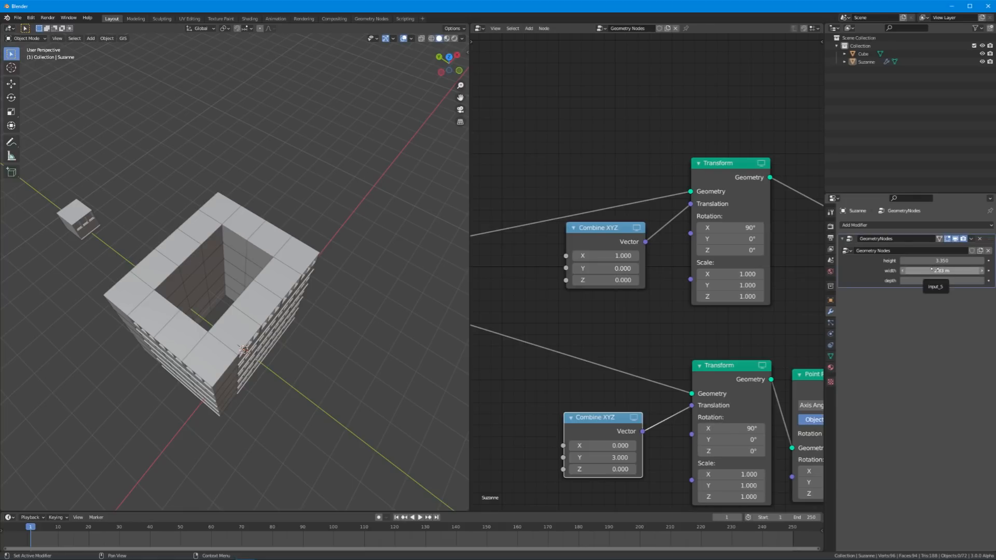
Step: Move the Ceil node that rounds the depth next to the Group Input, just below the width's Ceil node
middle_click_drag(624, 376, 720, 349)
scroll(615, 355, "down", 3)
scroll(662, 347, "up", 2)
scroll(661, 347, "down", 3)
middle_click_drag(675, 313, 555, 352)
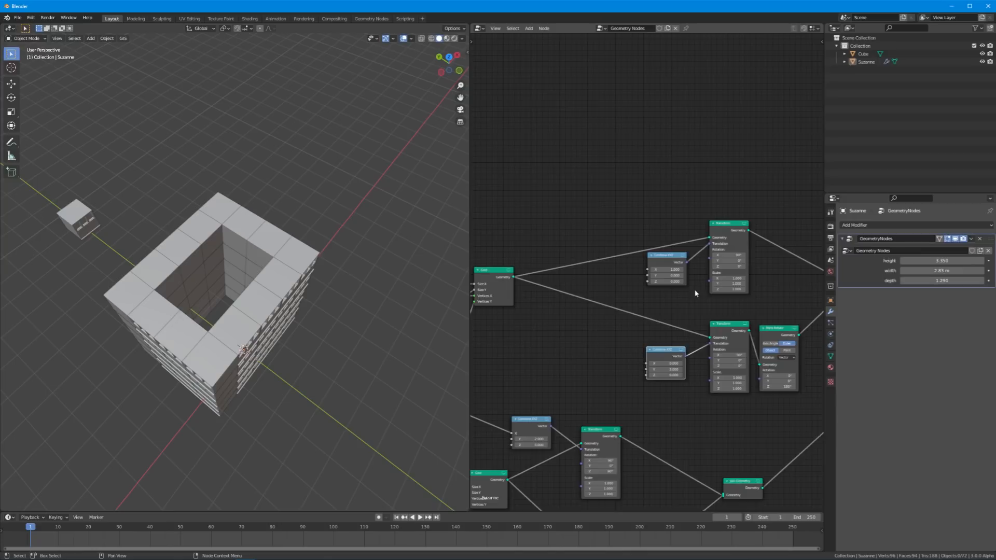
scroll(695, 294, "up", 2)
scroll(633, 367, "down", 2)
middle_click_drag(633, 367, 822, 243)
scroll(317, 285, "up", 3)
scroll(559, 287, "down", 1)
scroll(394, 288, "down", 2)
middle_click_drag(589, 302, 713, 300)
scroll(674, 293, "up", 4)
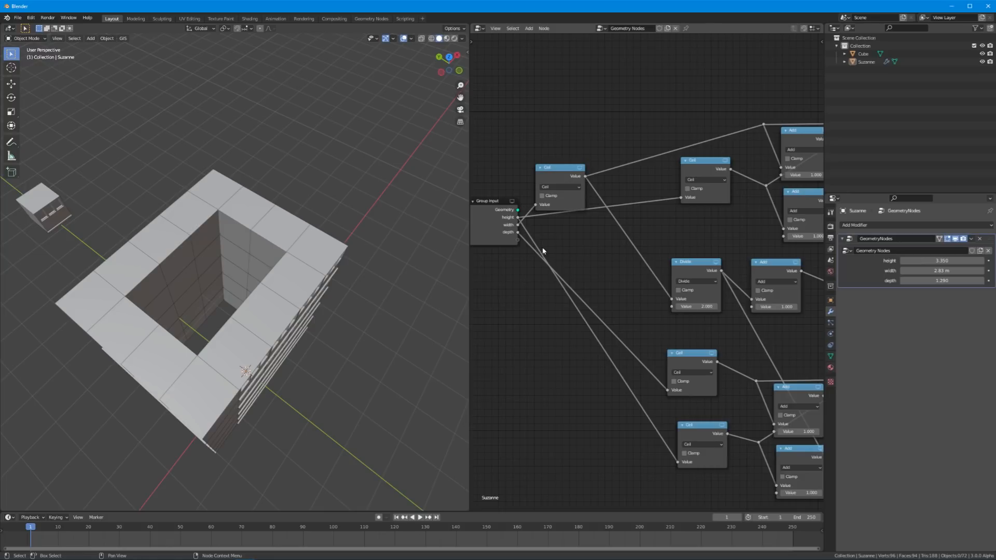
left_click_drag(680, 356, 552, 223)
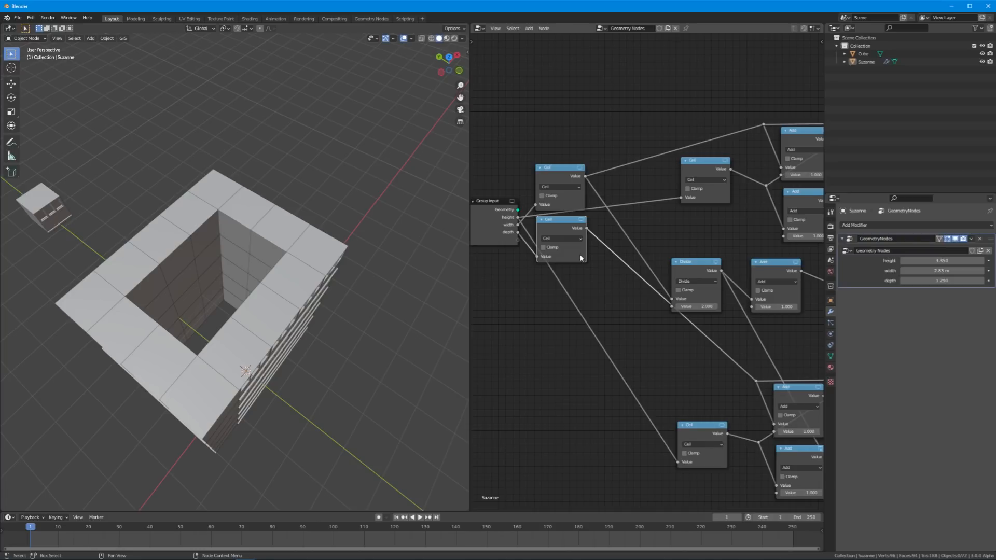
middle_click_drag(590, 270, 562, 296)
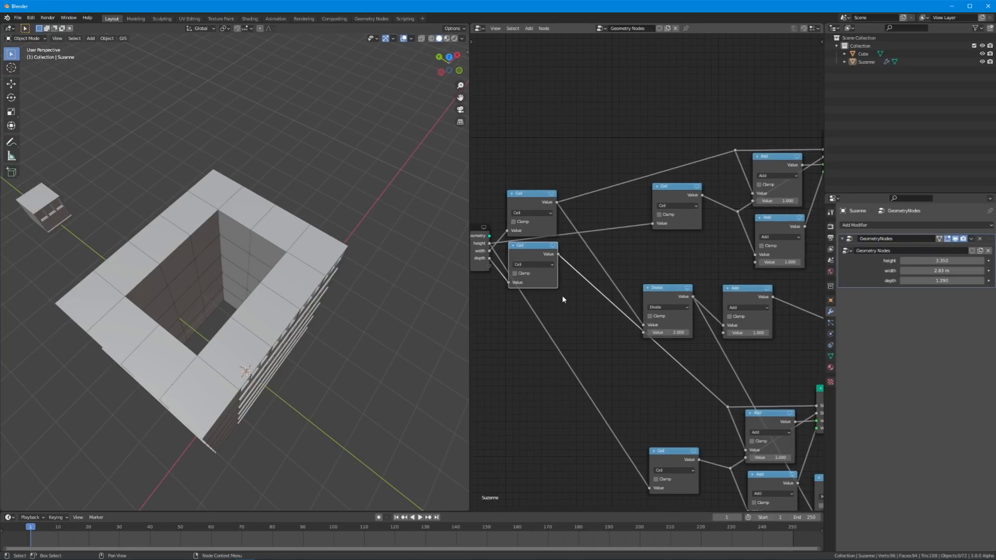
scroll(562, 295, "down", 3)
middle_click_drag(516, 293, 558, 298)
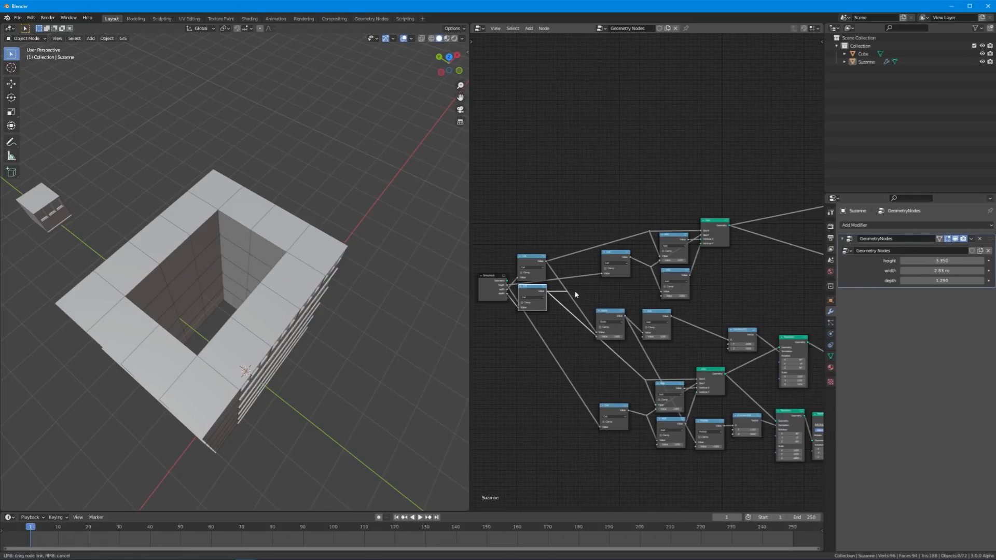
middle_click_drag(659, 292, 591, 292)
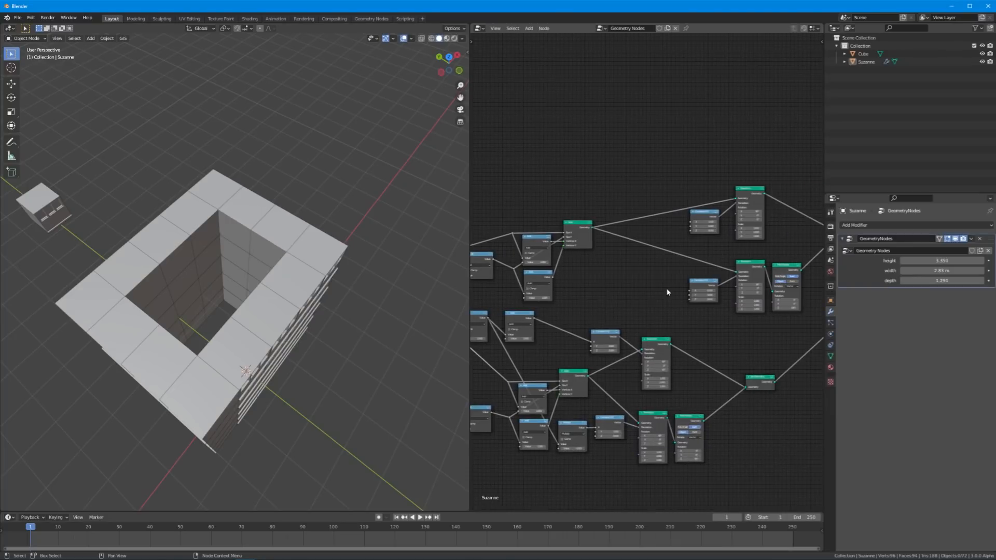
scroll(667, 289, "up", 2)
left_click_drag(732, 204, 755, 204)
key("Escape")
Step: Duplicate the lower branch's Add node, place it between the upper Grid and Combine XYZ nodes, and change it to Divide with a value of 2
left_click(488, 444)
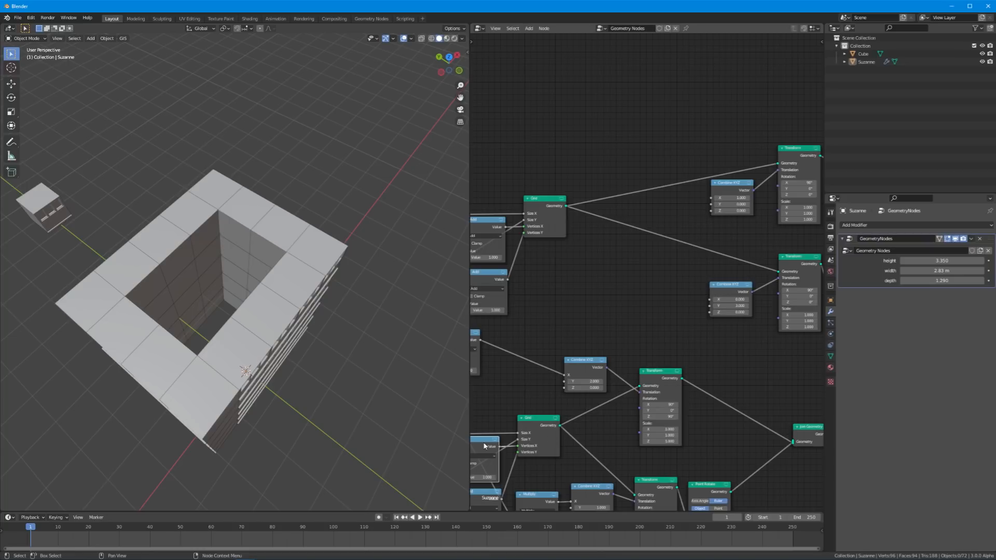
key("shift+d")
left_click(638, 265)
left_click(640, 273)
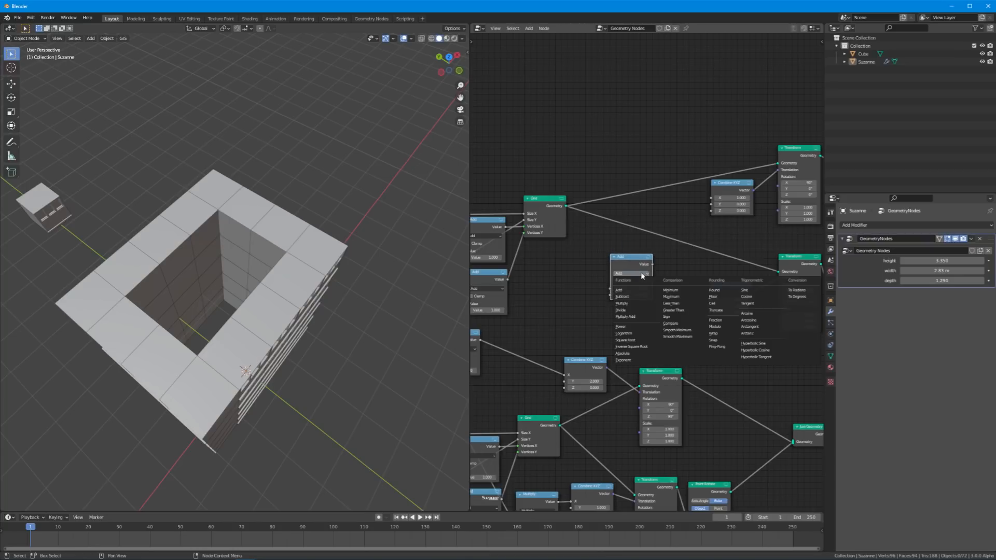
left_click(631, 310)
left_click(633, 295)
type("10")
type("2")
key("Return")
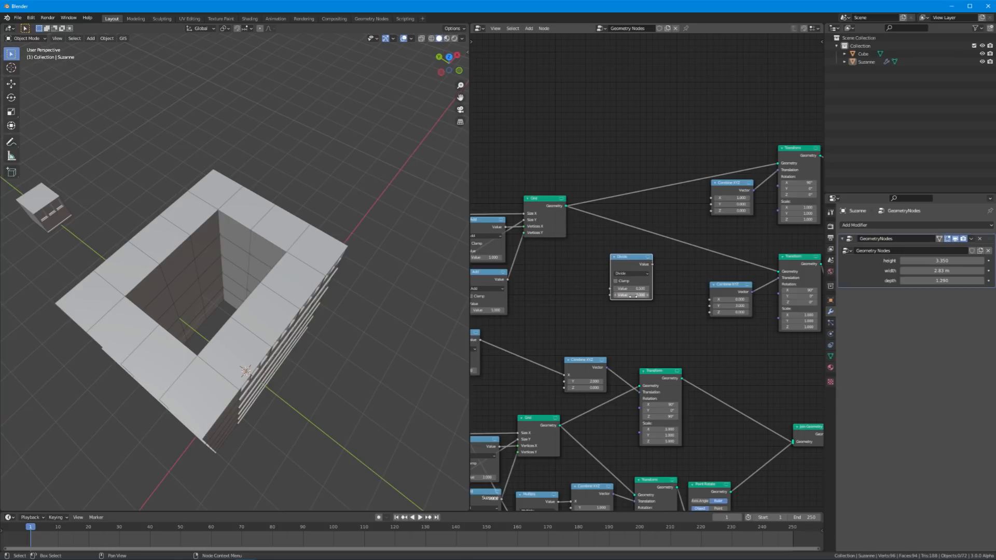
Step: Connect the depth's Ceil value to the new Divide node, and the Divide output to the upper branch's first Combine XYZ's Y
middle_click_drag(552, 315, 733, 275)
scroll(635, 298, "down", 1)
middle_click_drag(545, 290, 515, 288)
left_click_drag(505, 281, 795, 268)
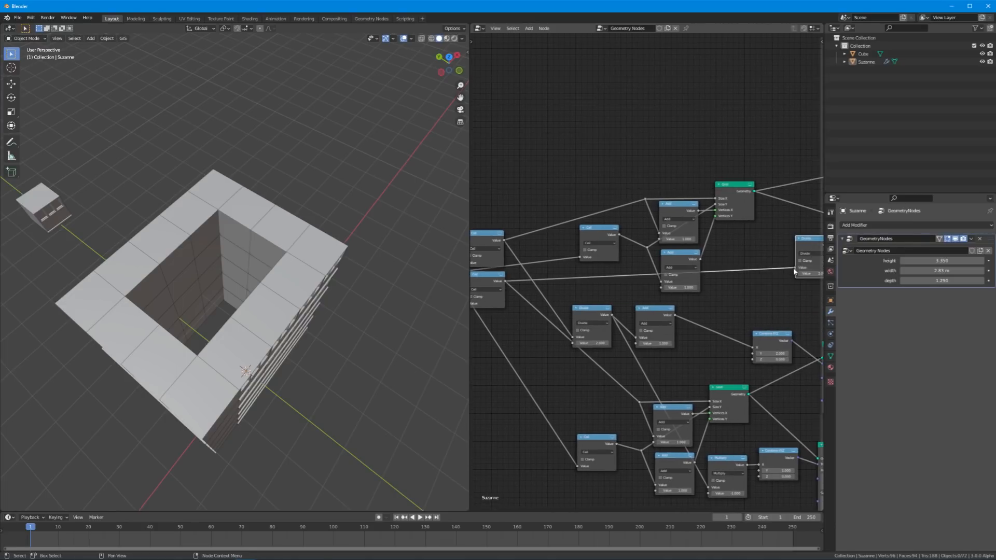
middle_click_drag(765, 285, 516, 329)
scroll(516, 329, "up", 6)
left_click_drag(548, 304, 634, 217)
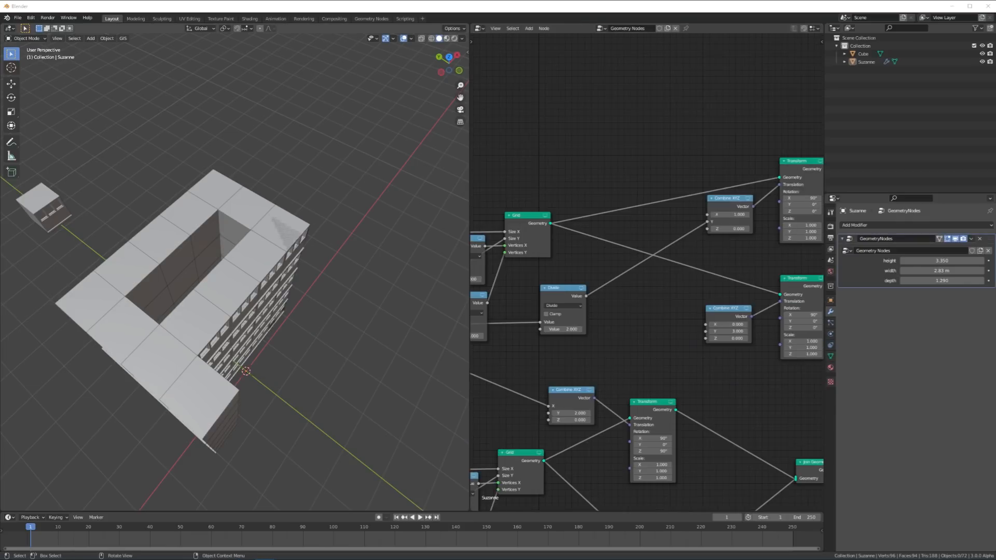
Step: Test how the wall's position responds to the depth input
left_click(223, 7)
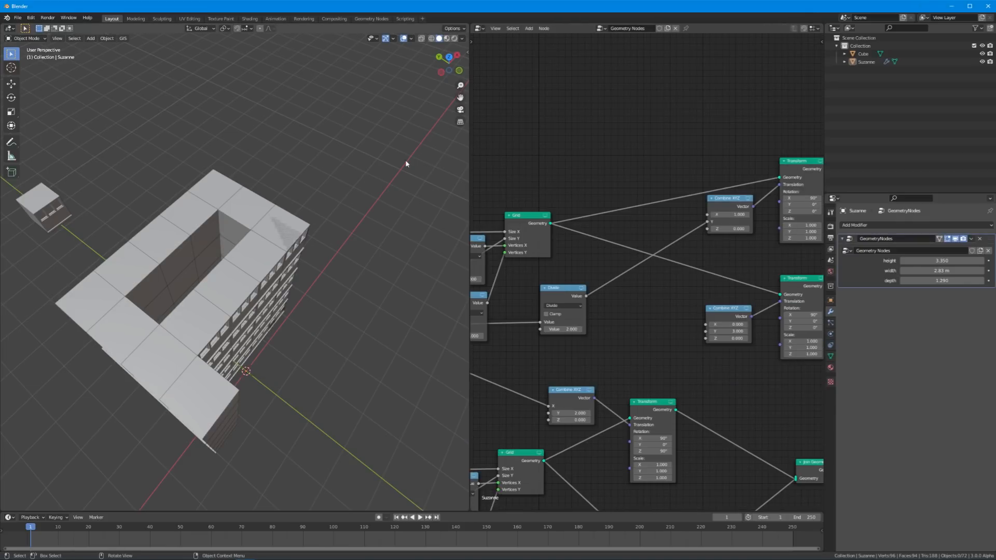
left_click_drag(926, 281, 947, 281)
right_click(942, 280)
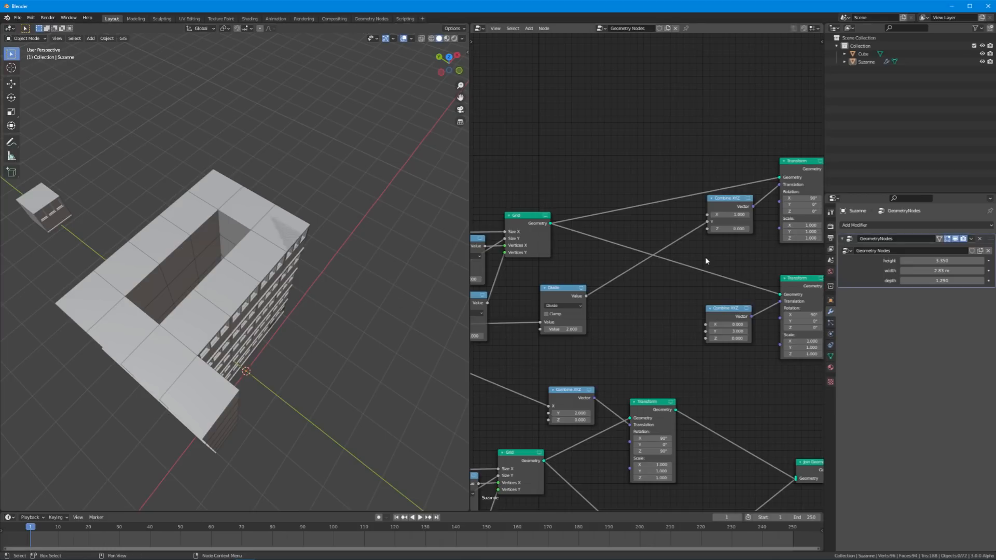
Step: Disconnect the upper branch's Point Rotate from Join Geometry and test how the remaining wall responds to the depth input
left_click(558, 292)
scroll(575, 294, "down", 5)
middle_click_drag(576, 294, 447, 290)
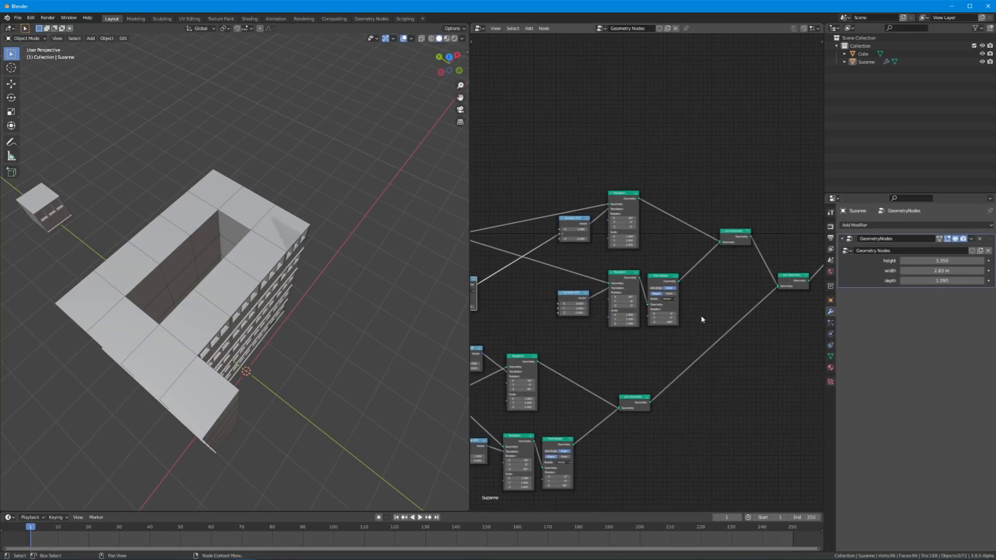
middle_click_drag(702, 319, 727, 315)
right_click_drag(725, 268, 721, 275, "ctrl")
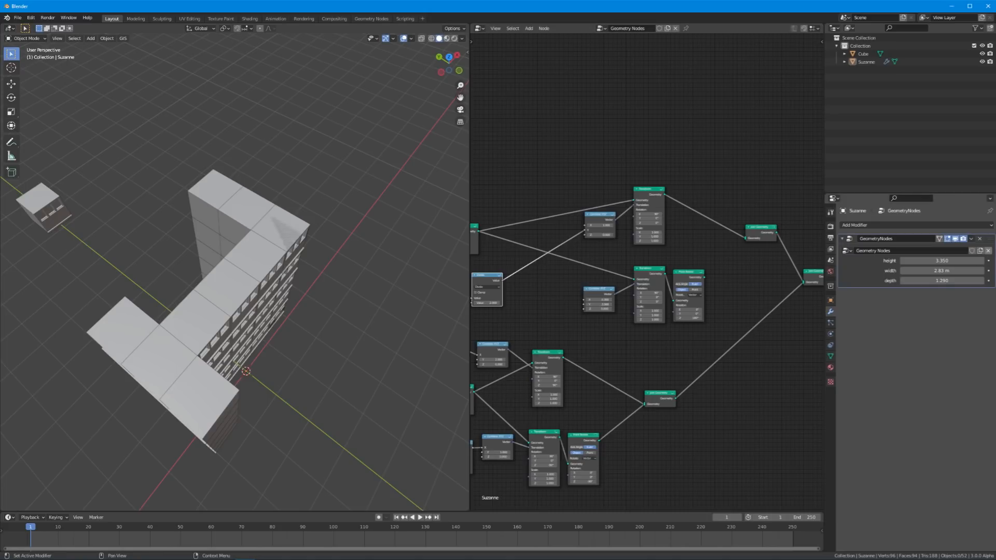
left_click_drag(926, 280, 977, 280)
right_click(927, 282)
Step: Duplicate the Divide node into its link to the first Combine XYZ, change it to Add with value 2, and test the width and depth
middle_click_drag(506, 270, 656, 299)
scroll(656, 299, "up", 3)
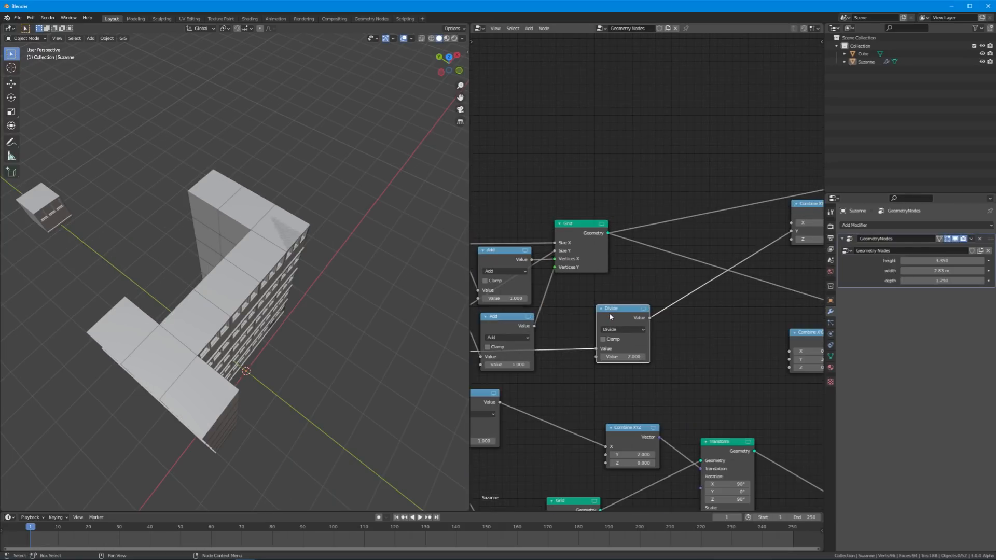
key("shift+d")
left_click(693, 303)
left_click(693, 316)
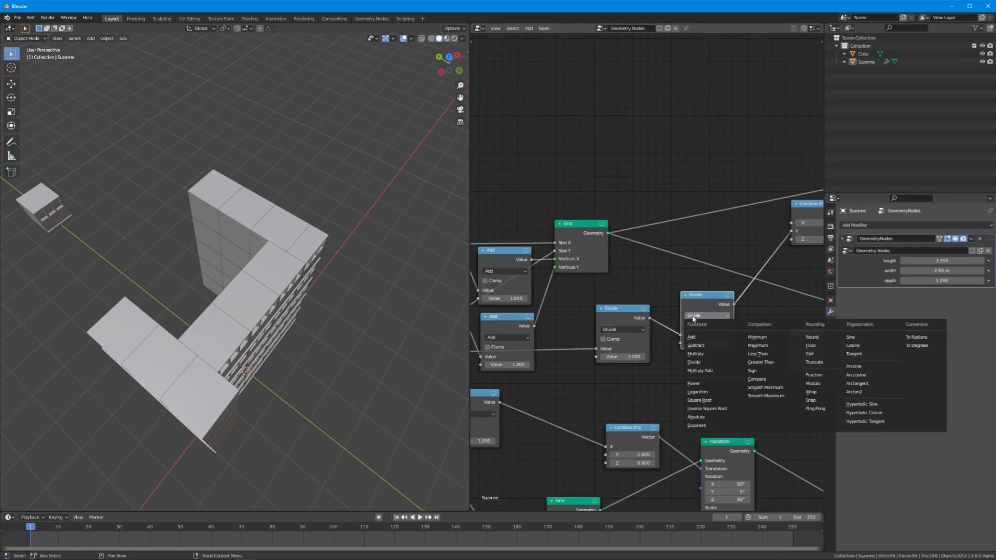
left_click(694, 337)
mouse_move(705, 343)
left_mouse_down()
mouse_move(689, 342)
mouse_move(710, 343)
left_mouse_up()
right_click(704, 343)
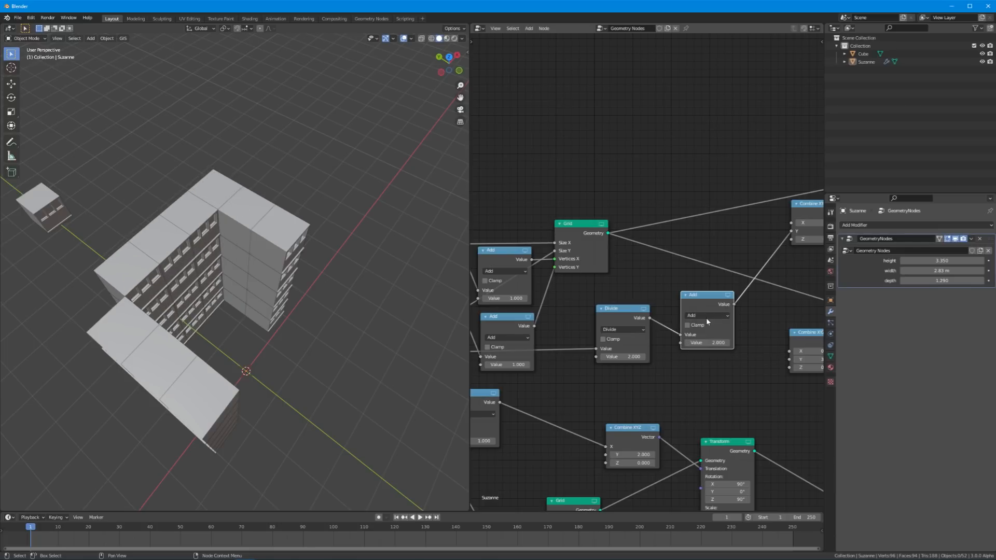
mouse_move(928, 272)
left_mouse_down()
mouse_move(985, 281)
mouse_move(905, 281)
mouse_move(933, 280)
left_mouse_up()
right_click(927, 272)
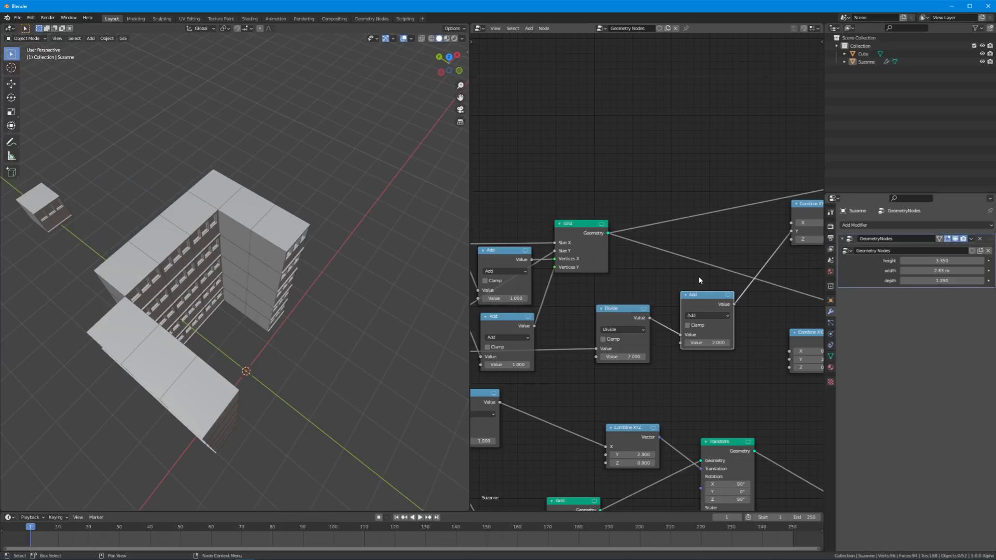
Step: Set the X value of the upper branch's first Combine XYZ node to 0
middle_click_drag(749, 280, 642, 294)
middle_click_drag(721, 253, 664, 279)
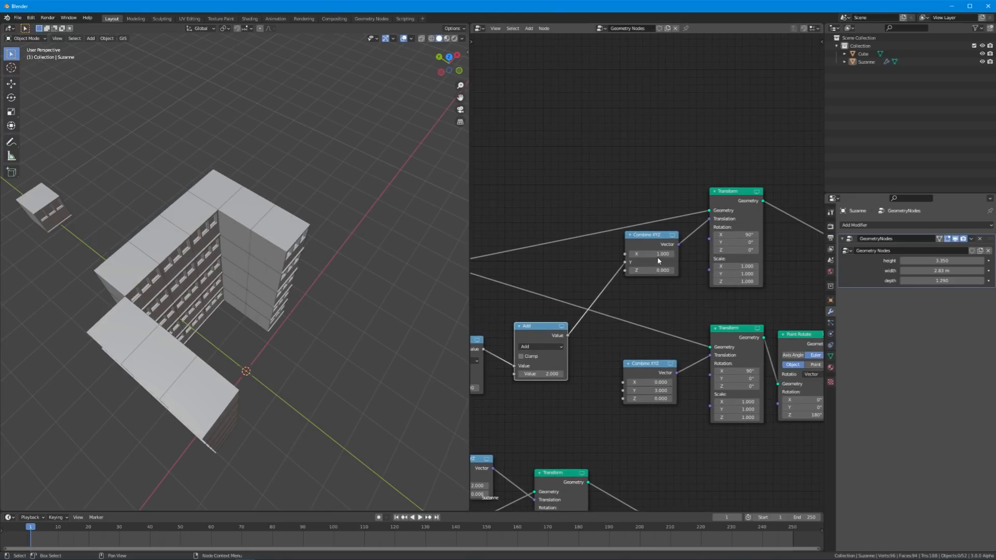
mouse_move(648, 255)
left_mouse_down()
mouse_move(677, 255)
mouse_move(633, 258)
left_mouse_up()
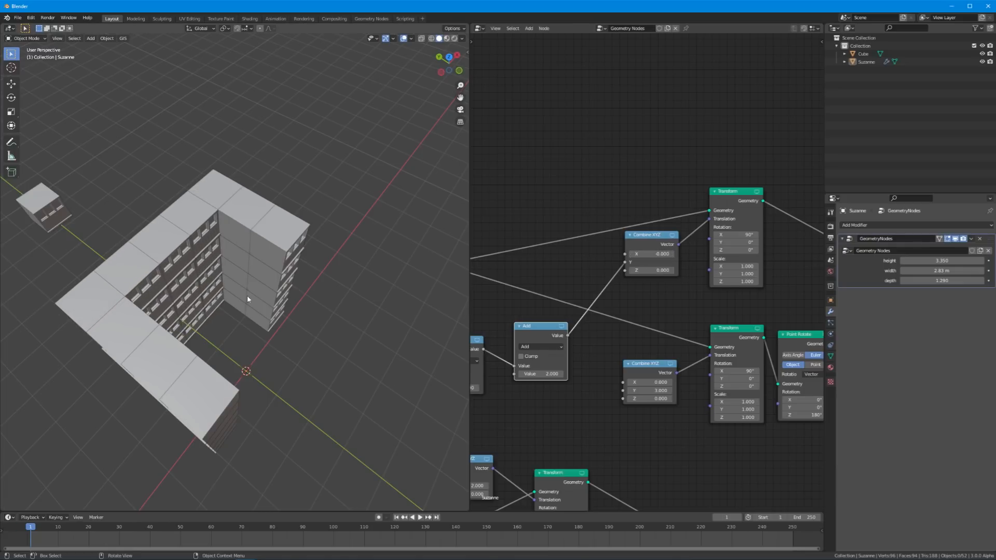
Step: Reconnect the upper branch's Point Rotate geometry output to its Join Geometry node
middle_click_drag(674, 342, 499, 246)
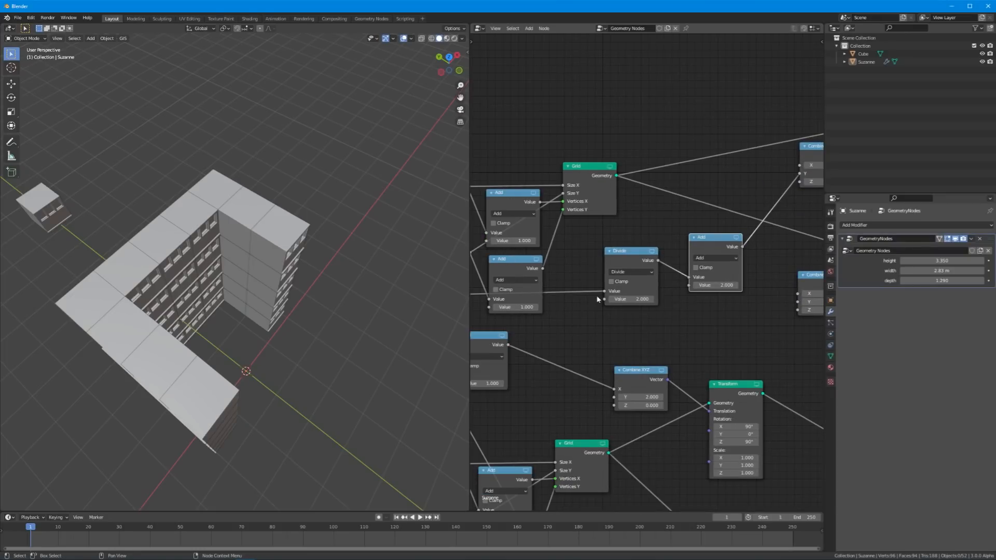
scroll(633, 294, "down", 4)
middle_click_drag(632, 295, 576, 290)
middle_click_drag(720, 291, 437, 291)
middle_click_drag(790, 291, 788, 291)
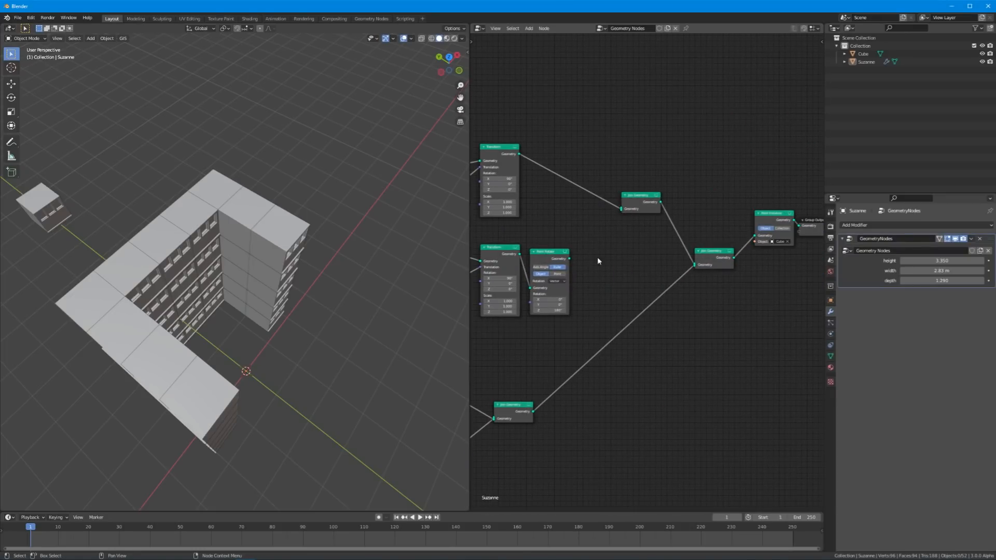
left_click_drag(569, 258, 639, 263)
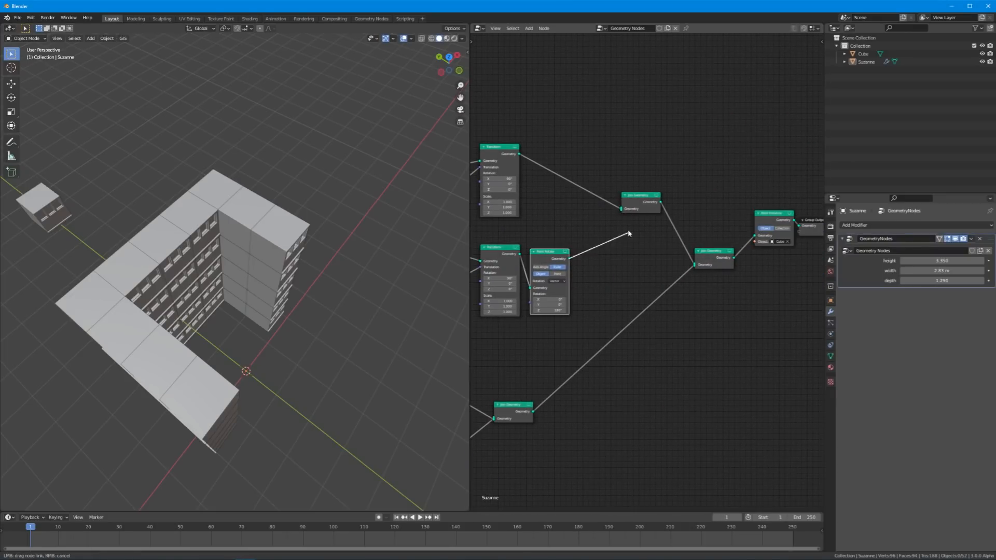
left_click_drag(620, 210, 620, 210)
middle_click_drag(588, 248, 705, 248)
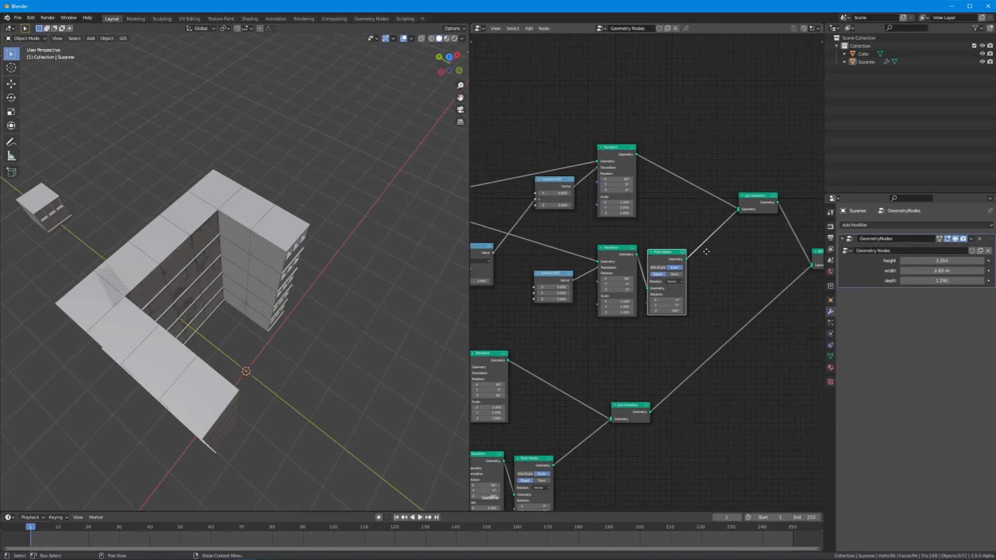
Step: Set the upper branch's second Combine XYZ node to X 1 and Y 0
middle_click_drag(606, 311, 644, 321)
scroll(734, 320, "up", 2)
scroll(566, 320, "up", 5)
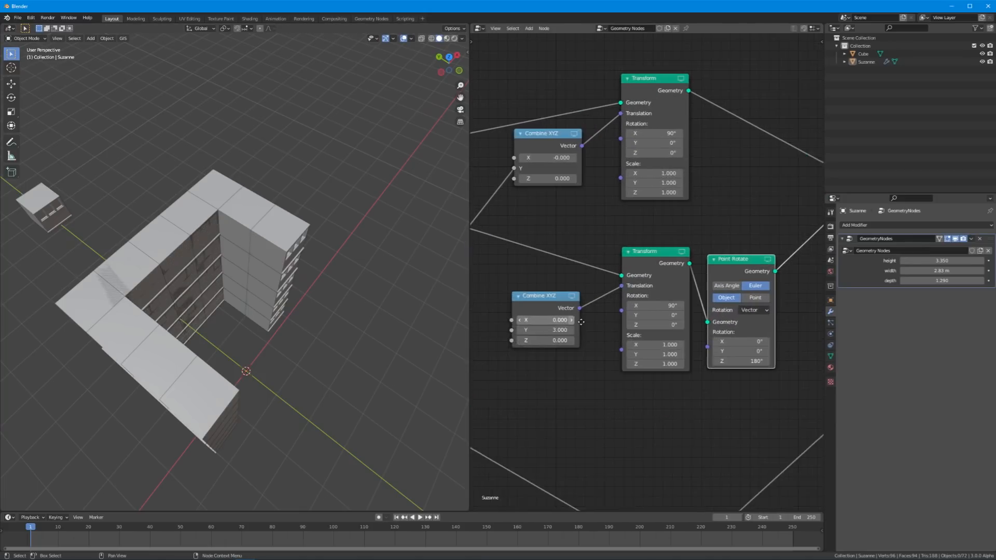
middle_click_drag(550, 324, 605, 325)
left_click_drag(605, 327, 638, 318)
left_click(605, 325)
Step: Duplicate the Divide node, place it below the Add node, and feed it from the original Divide's output
middle_click_drag(503, 318, 684, 311)
scroll(685, 310, "down", 2)
left_click(572, 270)
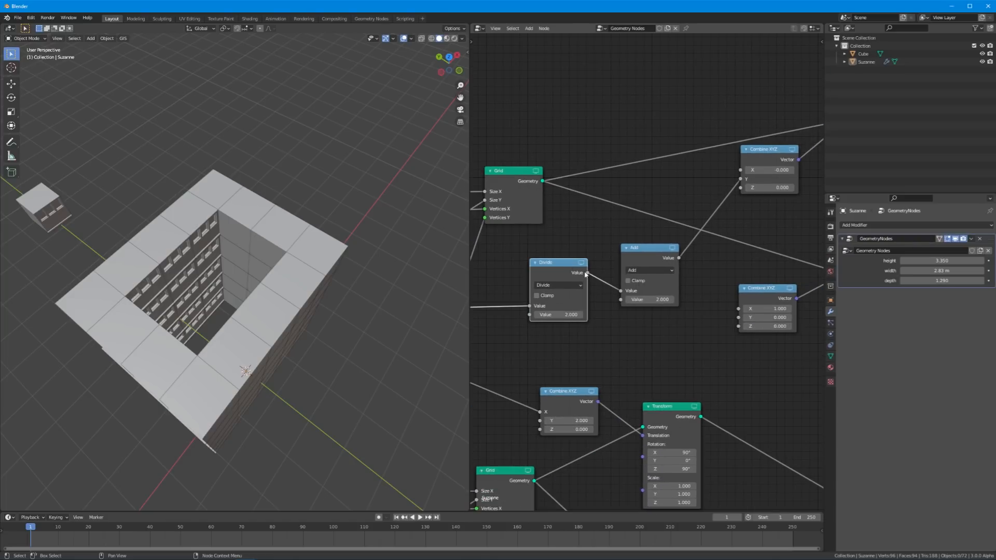
key("ctrl+shift+d")
left_click(585, 308)
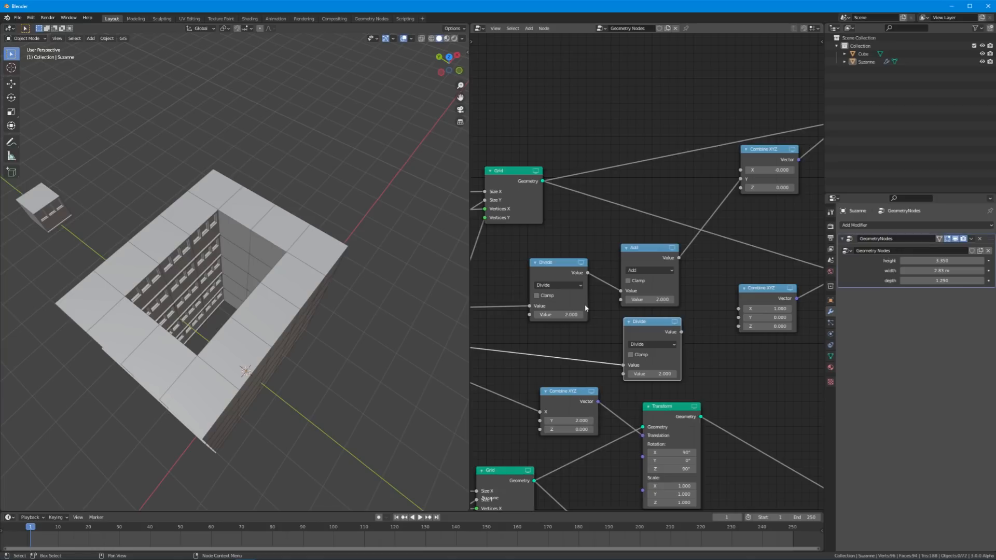
left_click_drag(623, 368, 593, 287)
left_click_drag(628, 368, 623, 365)
left_click(651, 336)
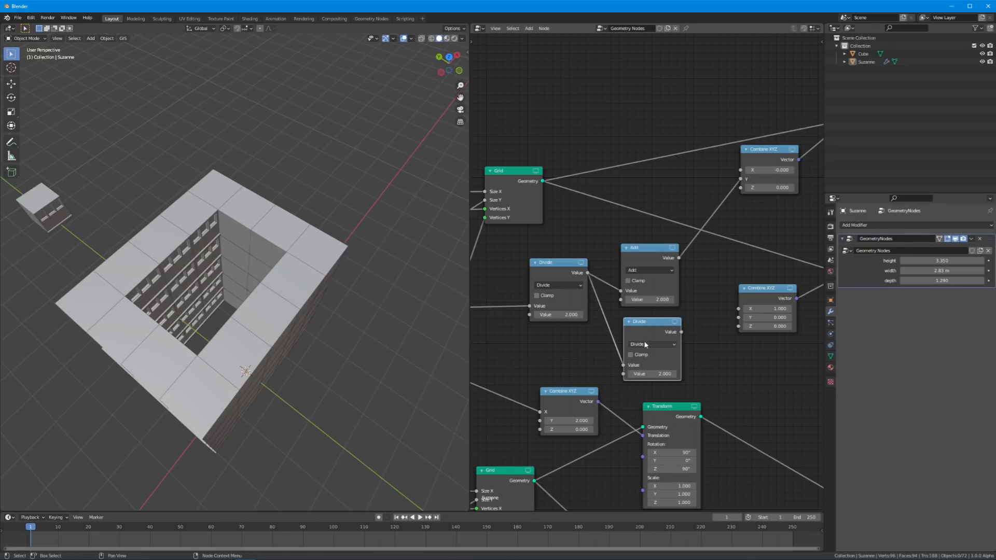
Step: Change the duplicated Divide to Multiply by -1, connect it to the second Combine XYZ's Y, and test the width and depth
left_click(652, 344)
left_click(643, 386)
left_click_drag(681, 331, 739, 317)
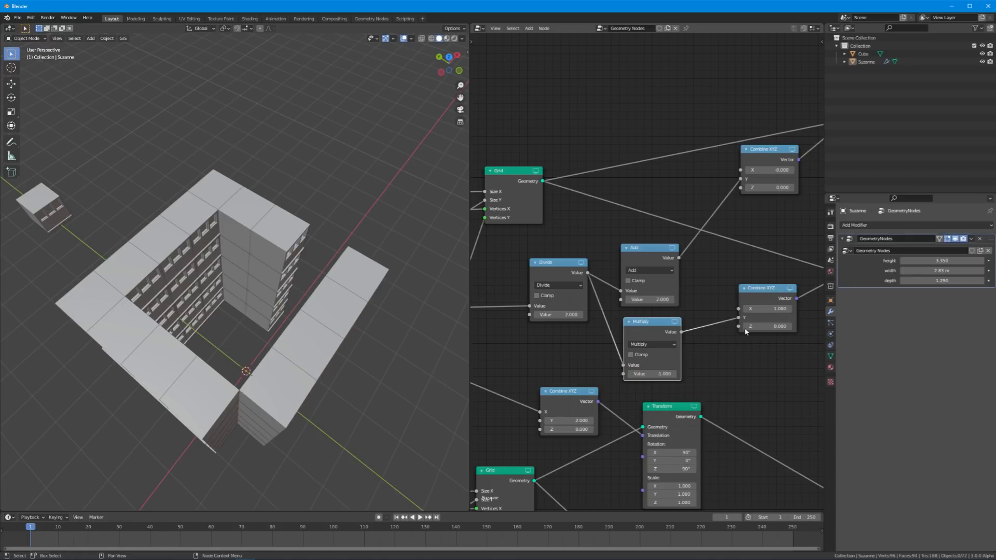
mouse_move(916, 270)
left_mouse_down()
mouse_move(987, 281)
mouse_move(922, 281)
left_mouse_up()
right_click(933, 270)
right_click(923, 281)
Step: Duplicate the Multiply node into its link to the second Combine XYZ and change it to Add with a value of 1
mouse_move(790, 337)
middle_mouse_down()
mouse_move(691, 363)
mouse_move(676, 379)
mouse_move(810, 350)
mouse_move(786, 344)
middle_mouse_up()
scroll(676, 379, "up", 1)
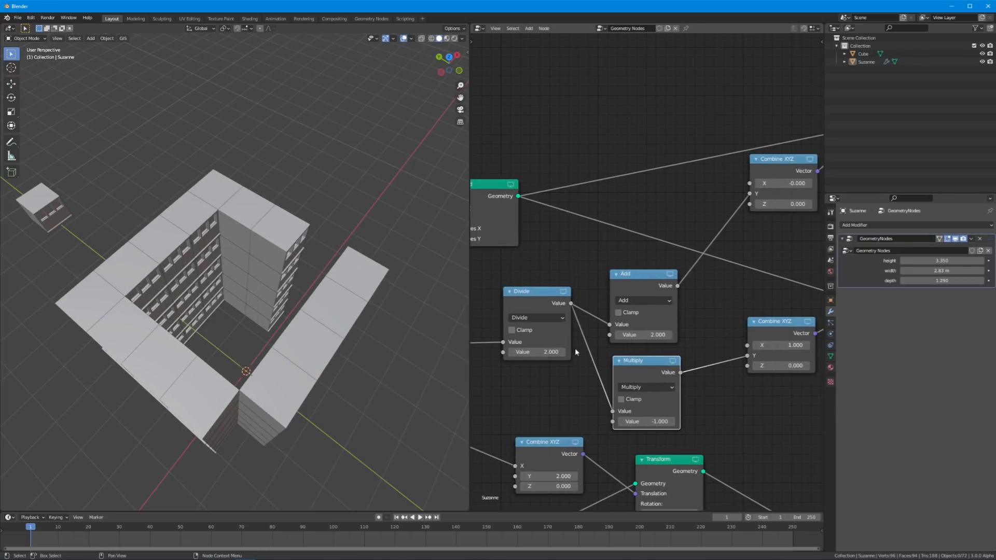
middle_click_drag(575, 347, 621, 345)
left_click_drag(588, 306, 546, 306)
left_click_drag(688, 373, 652, 367)
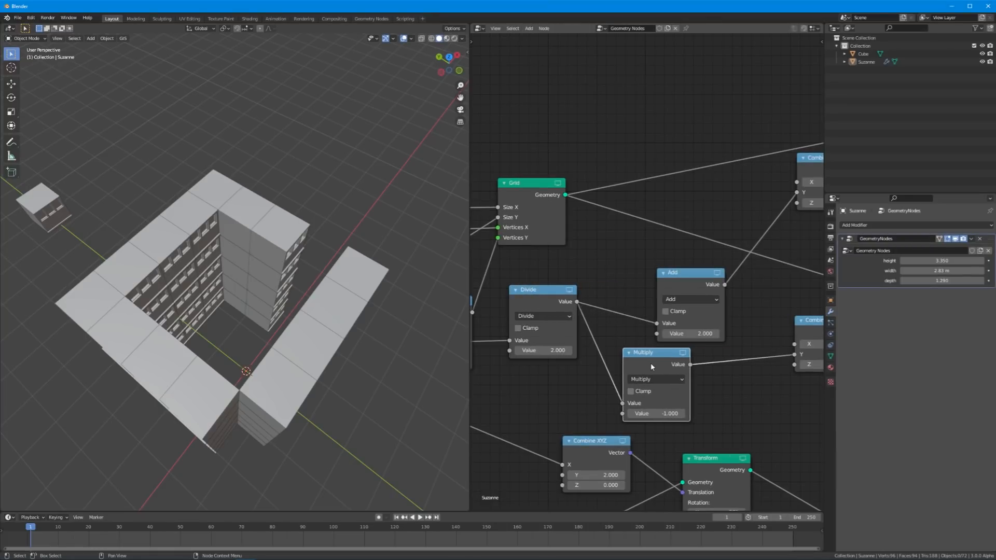
key("shift+d")
left_click(729, 368)
middle_click_drag(729, 369, 692, 369)
left_click(713, 381)
left_click(434, 407)
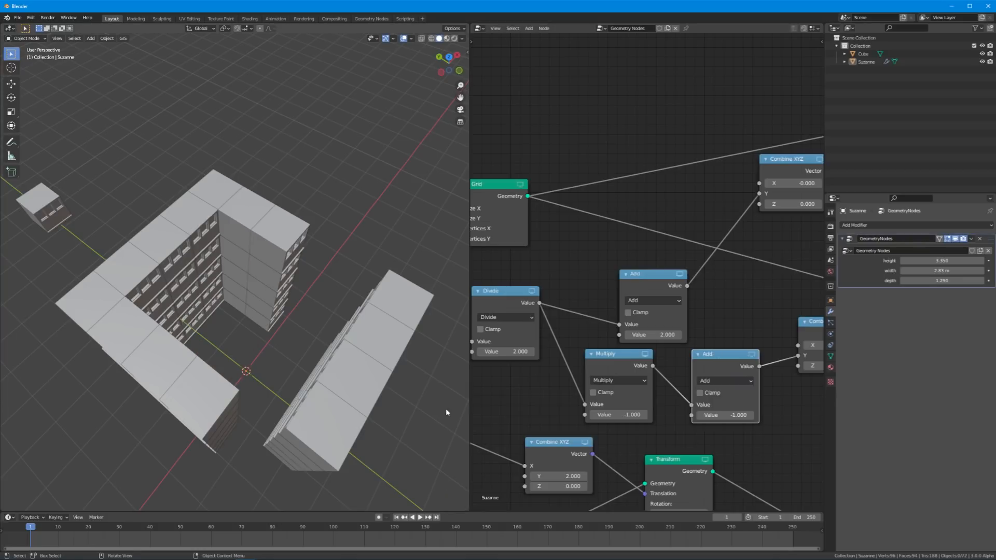
double_click(726, 414)
type("1")
key("Return")
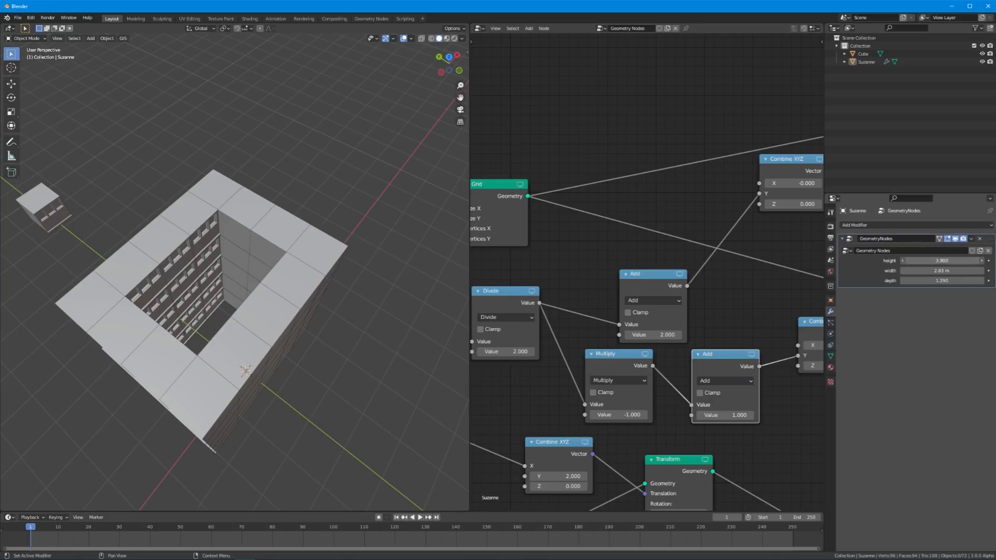
Step: Test the building at a smaller size, with the width at 0.85 m and the depth at 0.73
mouse_move(917, 271)
left_mouse_down()
mouse_move(887, 270)
mouse_move(902, 280)
left_mouse_up()
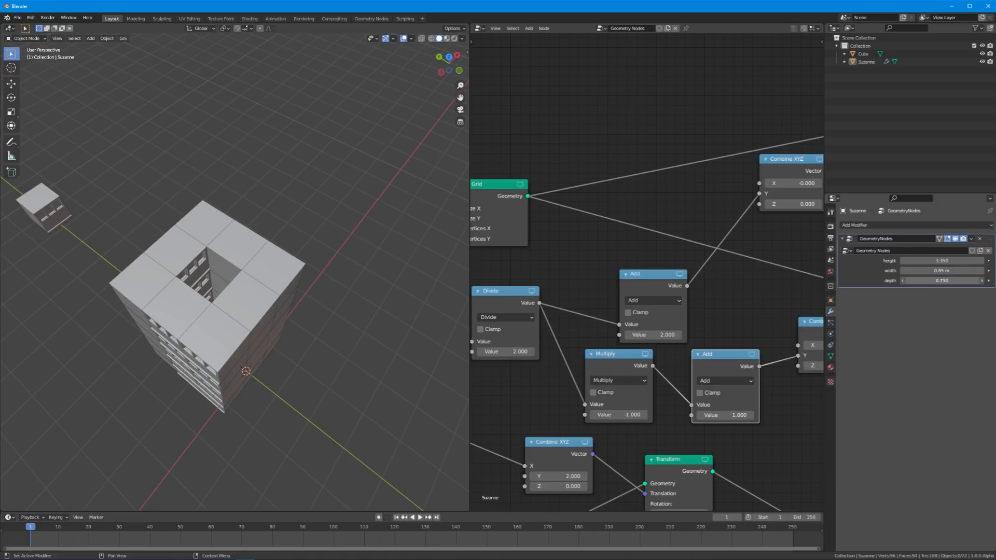
middle_click_drag(341, 436, 373, 407)
Step: Duplicate the upper branch's Point Rotate node into the link between the lower branch's first Transform and its Join Geometry
scroll(643, 342, "down", 2)
middle_click_drag(658, 351, 496, 348)
middle_click_drag(661, 241, 594, 272)
scroll(592, 272, "up", 2)
scroll(593, 272, "down", 2)
middle_click_drag(651, 291, 596, 283)
scroll(596, 284, "up", 2)
left_click(617, 306)
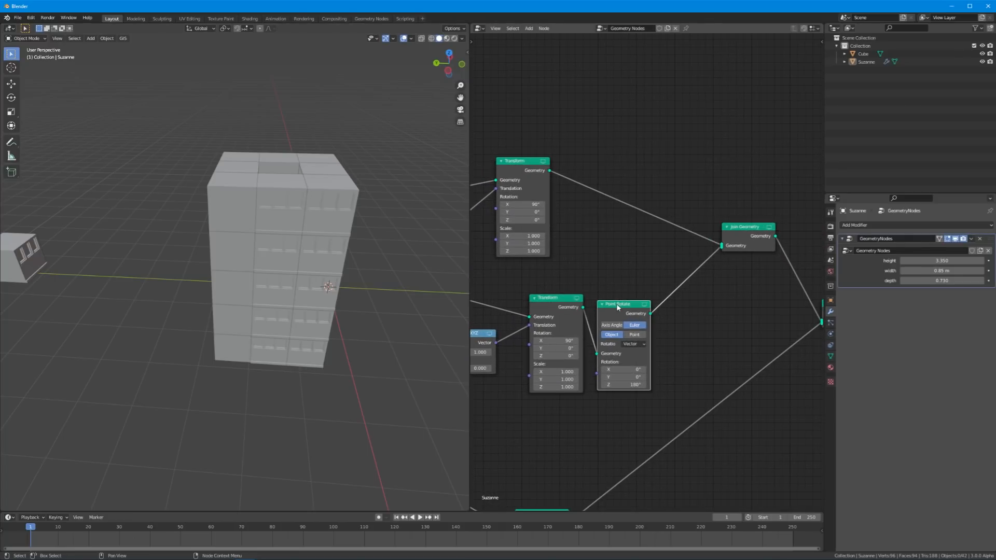
scroll(618, 308, "down", 3)
middle_click_drag(595, 335, 742, 268)
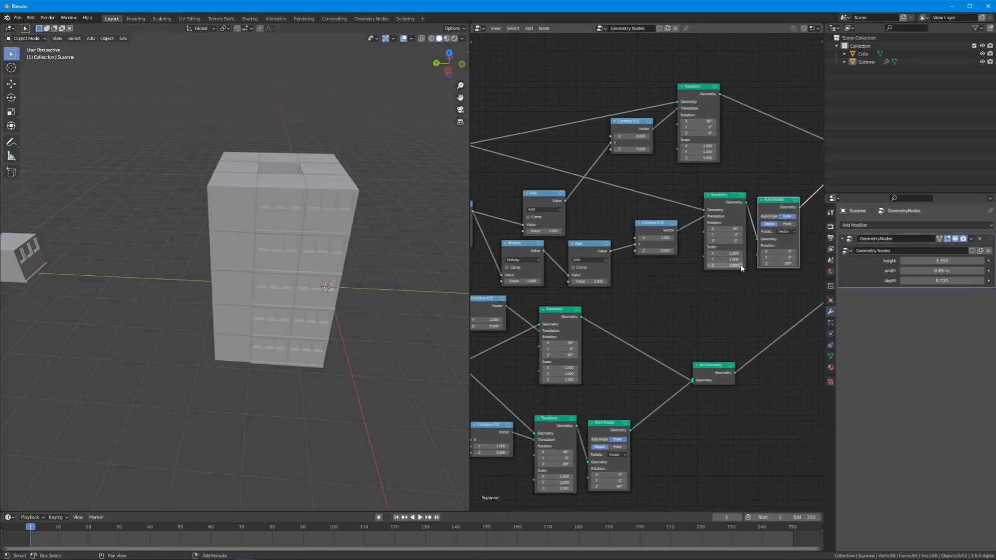
key("shift+d")
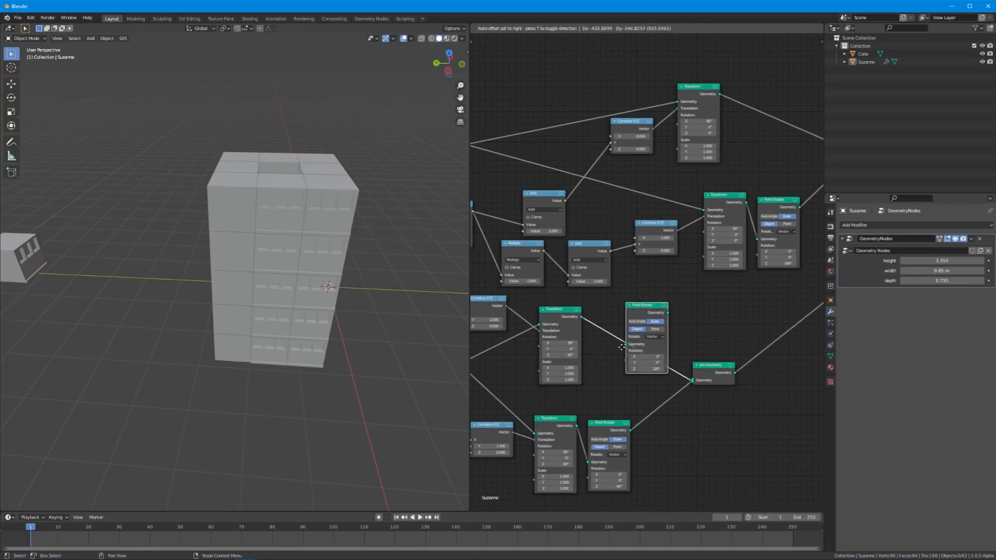
left_click(590, 361)
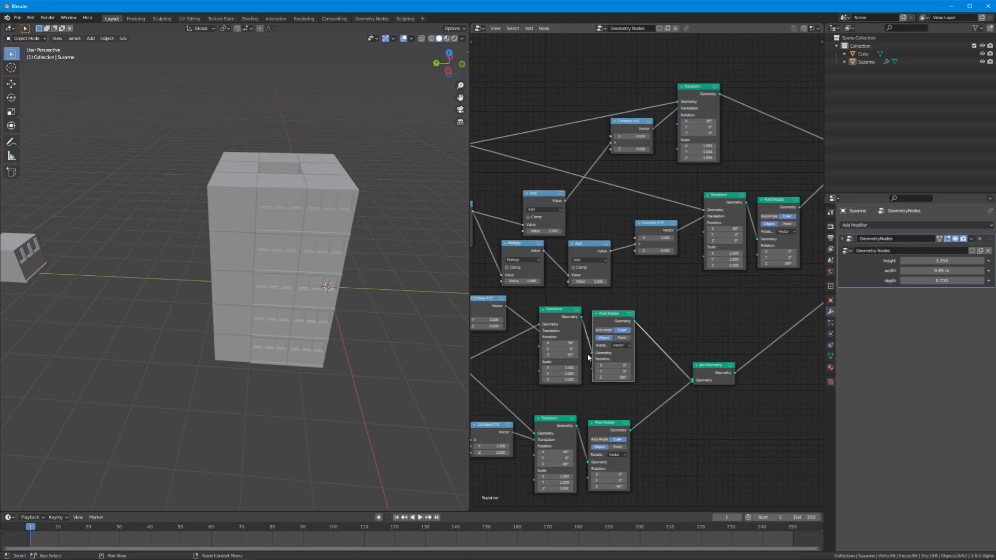
Step: Set the Z rotation of the lower branch's new Point Rotate node to 90° so its windows face outward
left_click_drag(626, 377, 617, 377)
middle_click_drag(291, 343, 189, 349)
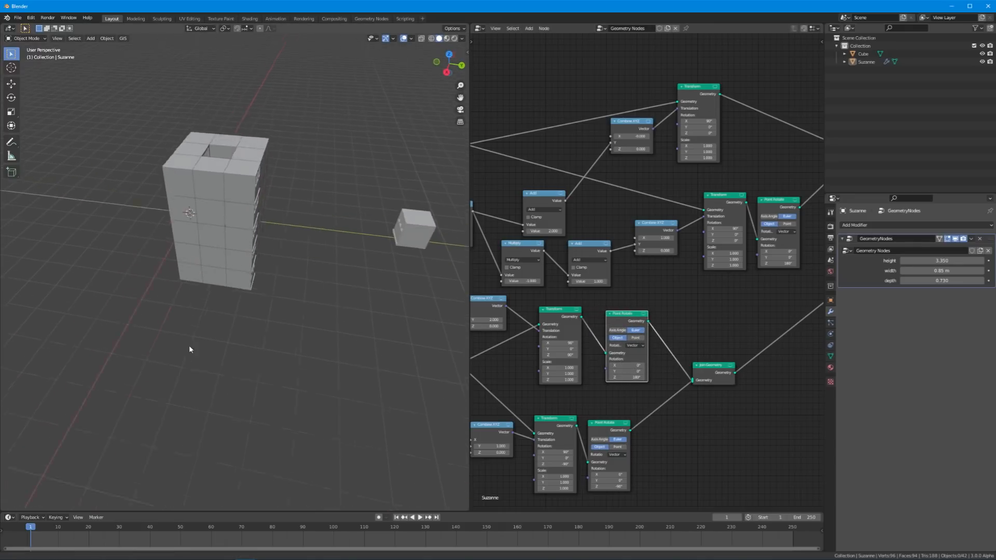
key("KP_Decimal")
left_click_drag(627, 377, 612, 377)
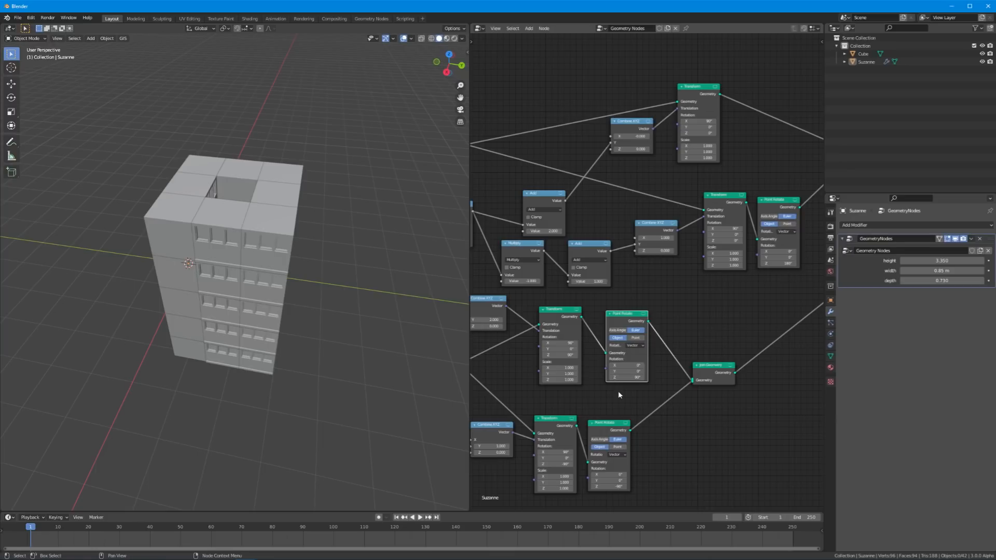
Step: Remove the Point Rotate node after the upper branch's second Transform, keeping that Transform linked to Join Geometry
middle_click_drag(525, 400, 483, 510)
middle_click_drag(302, 344, 213, 346)
left_click_drag(736, 378, 752, 378, "ctrl")
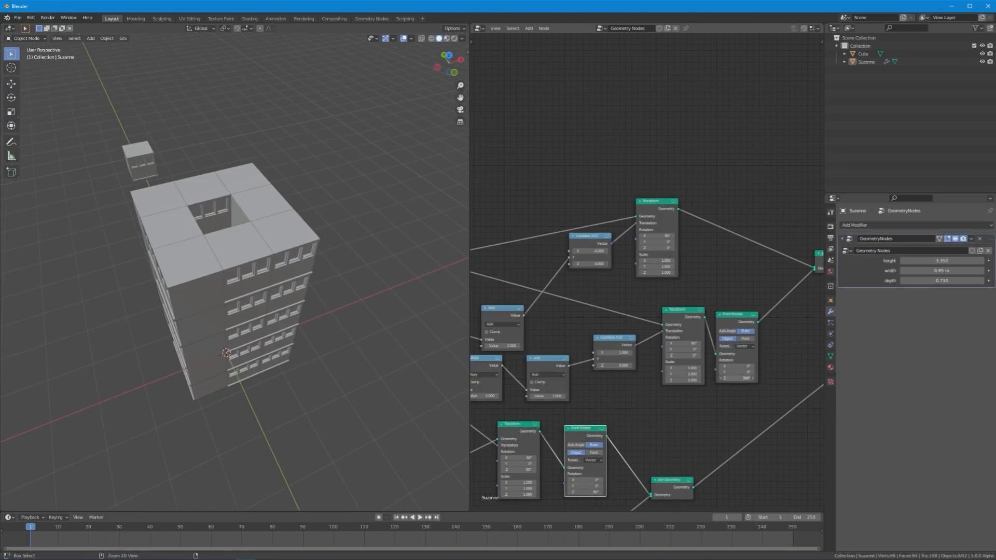
key("ctrl+z")
key("ctrl+z")
middle_click_drag(176, 339, 344, 340)
scroll(646, 275, "up", 4)
scroll(695, 200, "down", 4)
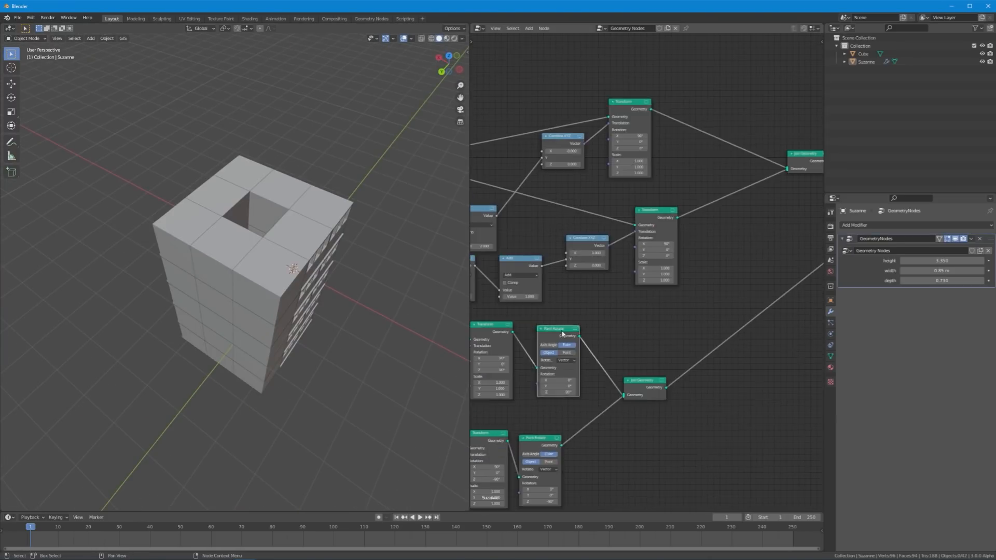
Step: Duplicate the lower branch's Point Rotate node between the upper branch's first Transform and Join Geometry, with its Z rotation set to 180°
key("shift+d")
left_click(703, 103)
scroll(714, 75, "up", 4)
left_click_drag(677, 263, 788, 263)
left_click_drag(788, 263, 770, 263)
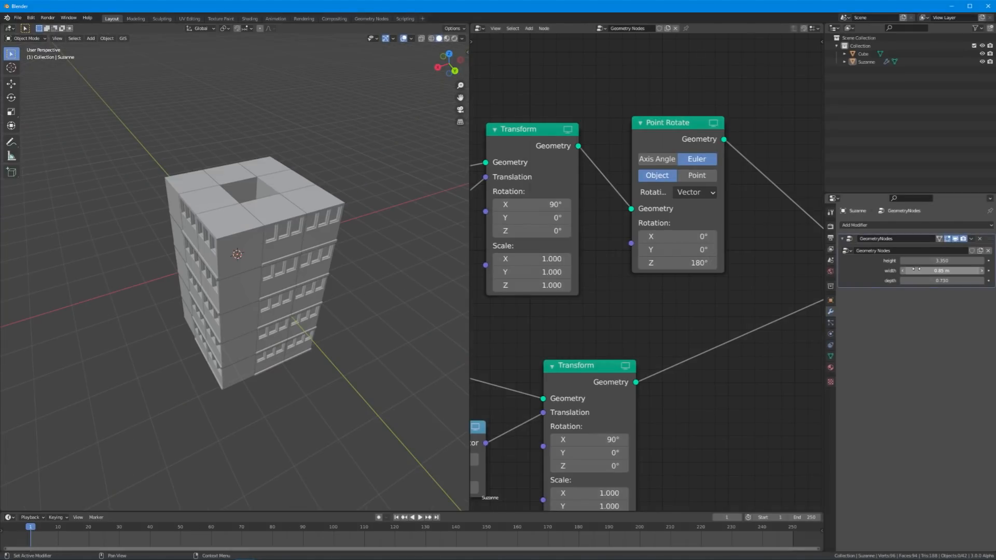
Step: Enlarge the building to a width of 6.34 m and a depth of 2.55, and inspect its walls and corners
left_click_drag(917, 270, 959, 280)
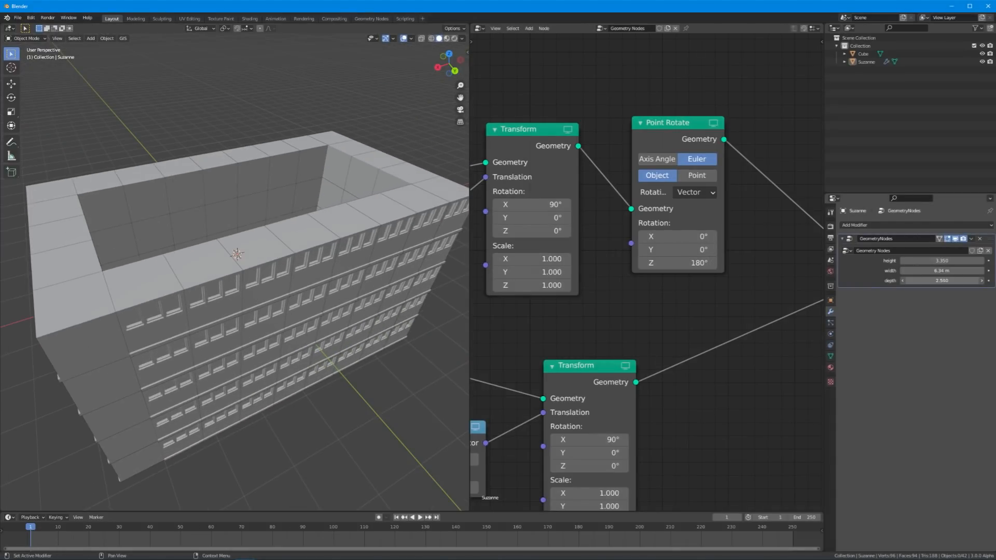
scroll(336, 320, "down", 1)
middle_click_drag(335, 320, 230, 251)
scroll(229, 251, "up", 3)
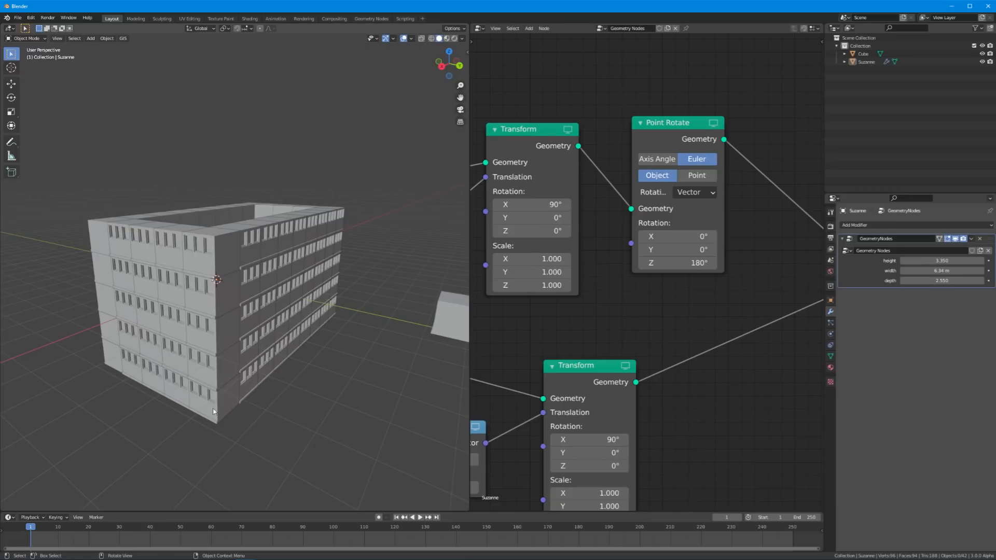
middle_click_drag(177, 286, 224, 361)
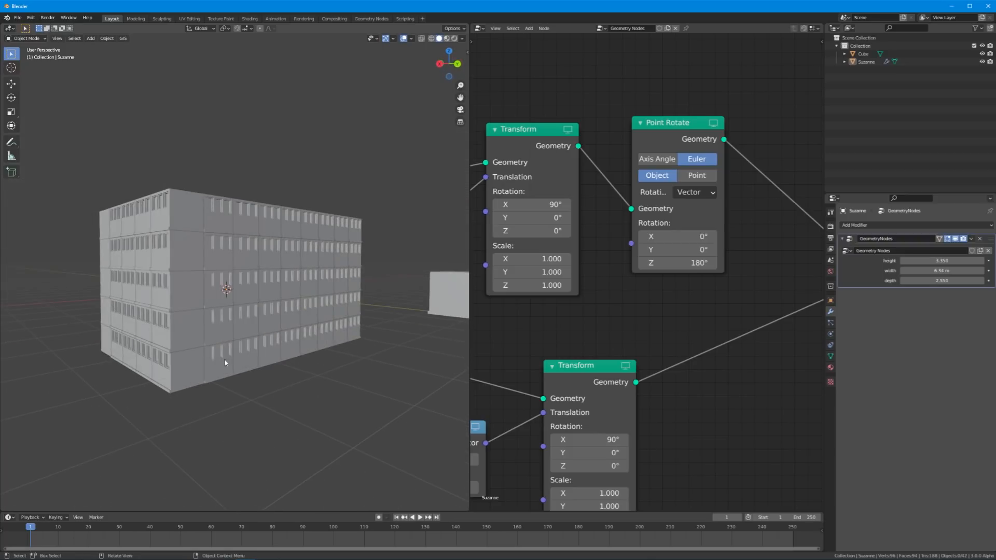
middle_click_drag(371, 327, 251, 257)
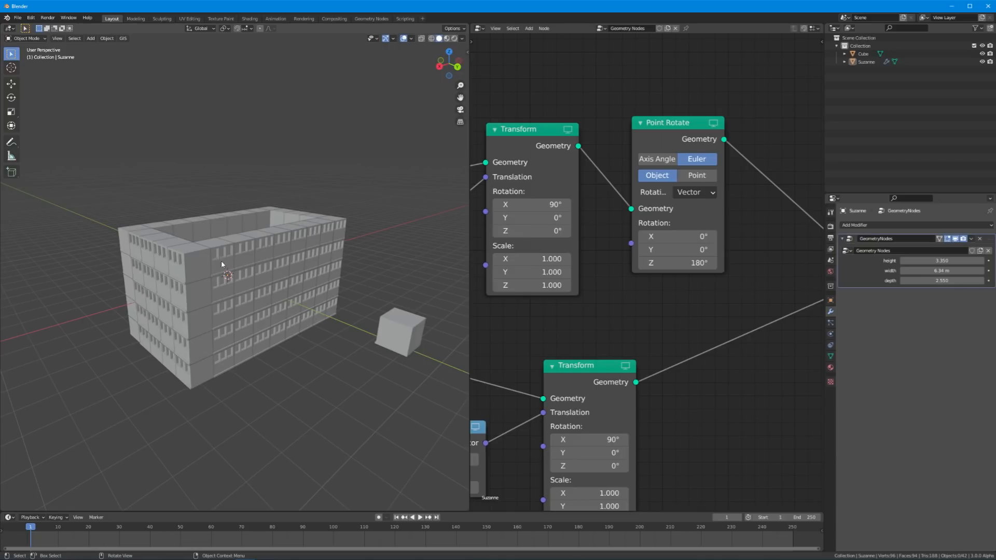
Step: Try a different building height to see how the walls grow relative to the ground
scroll(285, 267, "down", 2)
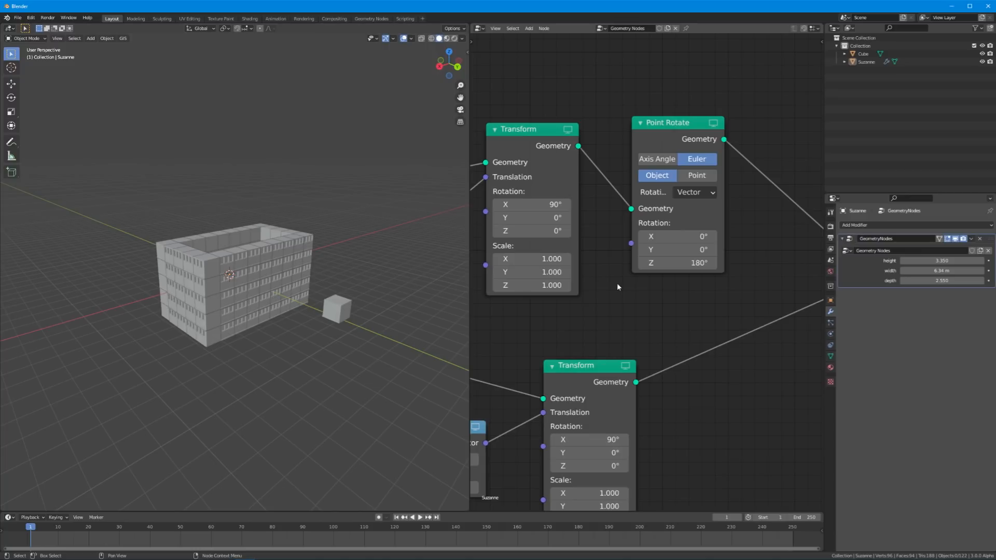
scroll(614, 292, "down", 2)
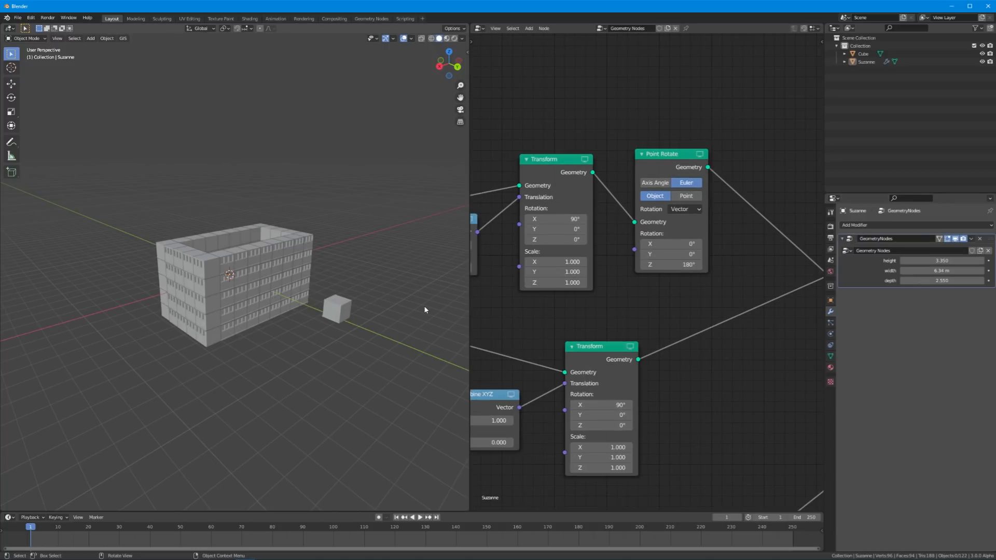
middle_click_drag(479, 399, 582, 384)
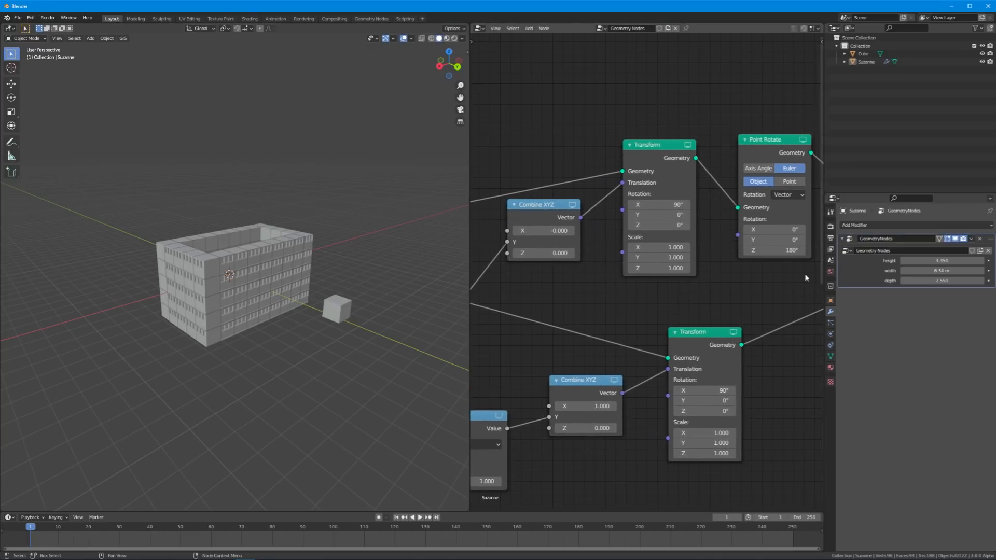
left_click_drag(916, 263, 978, 263)
key("Escape")
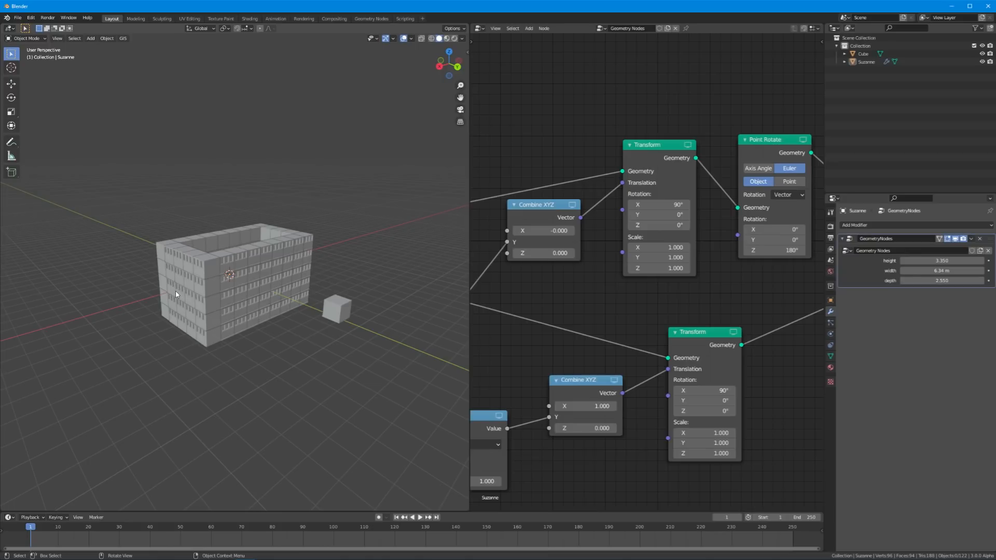
Step: Add a plane enlarged around the building as a ground reference, and test the building's height against it
key("shift+a")
mouse_move(176, 291)
left_click(223, 292)
key("s")
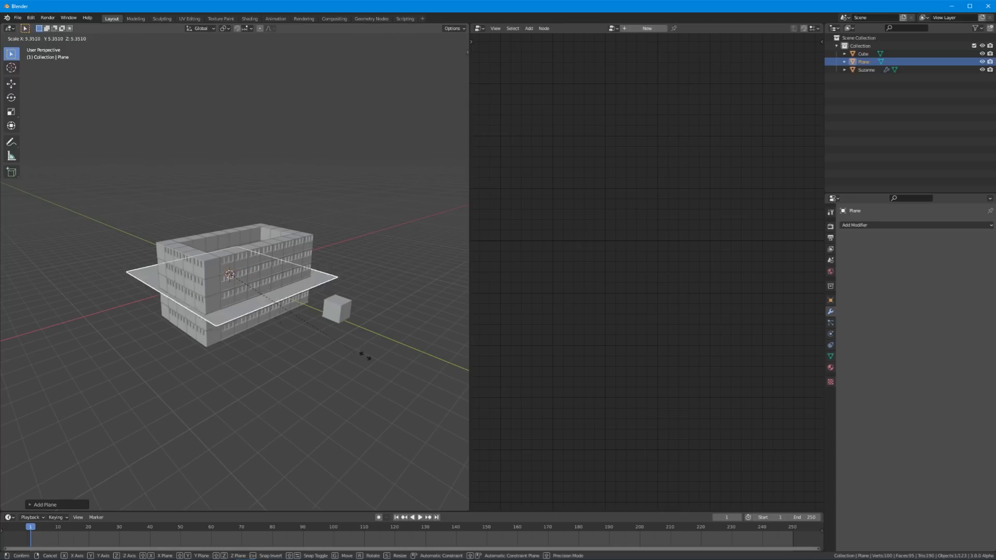
left_click(252, 404)
left_click(265, 291)
left_click_drag(942, 260, 978, 261)
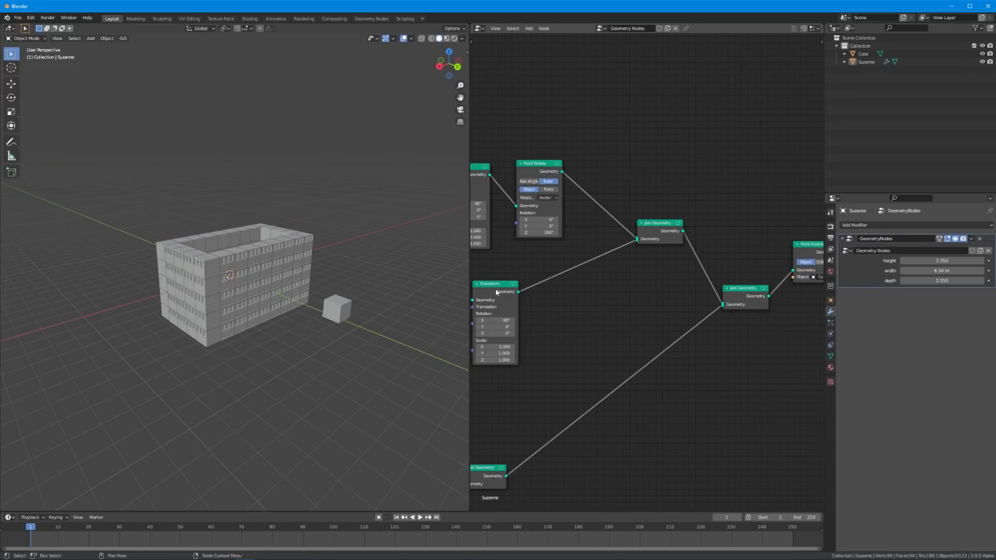
Step: Insert a copy of the lower Transform node between the final Join Geometry and Point Instance, with Y translation 1 m and X rotation 1°
left_click_drag(497, 292, 791, 279)
middle_click_drag(780, 286, 654, 285)
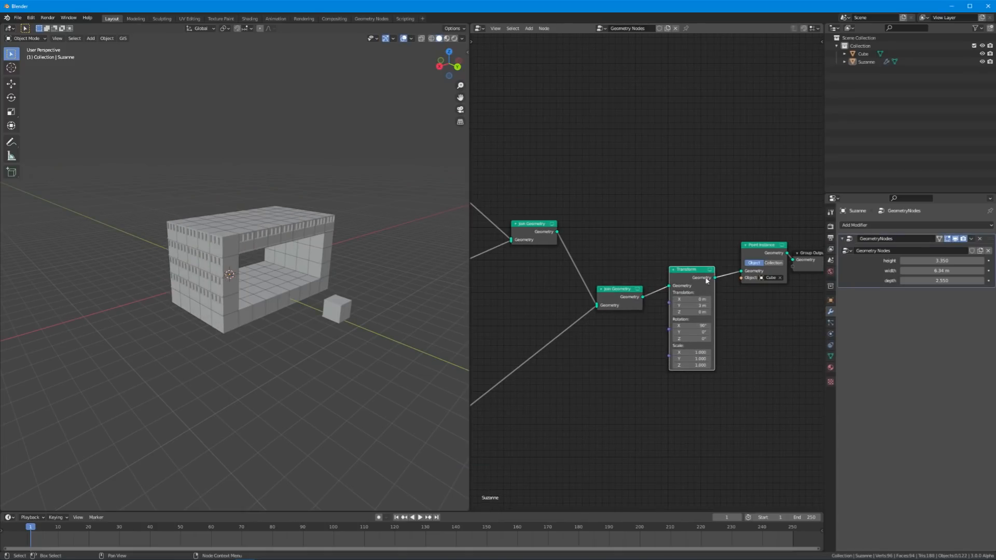
scroll(706, 280, "up", 2)
left_click_drag(717, 326, 717, 327)
key("Return")
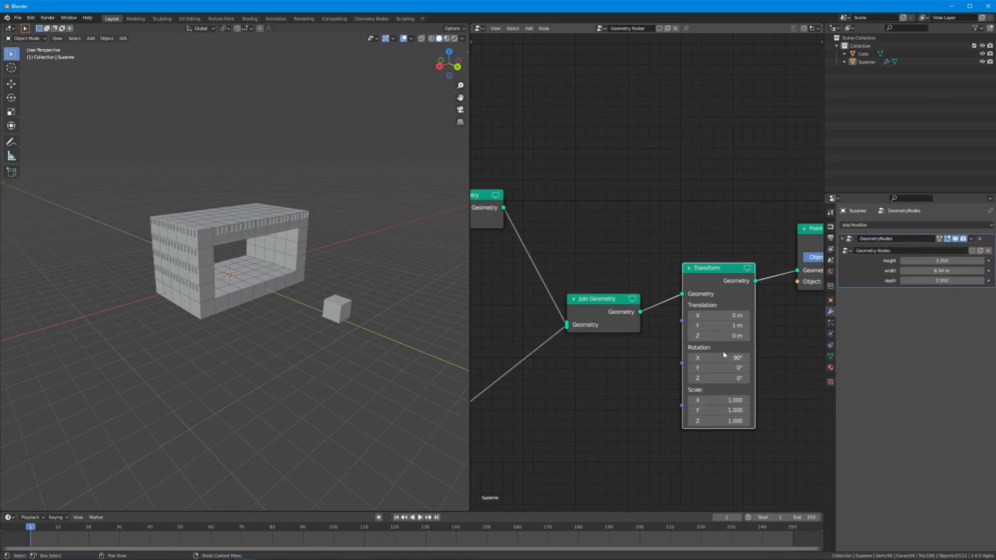
left_click(725, 355)
type("1")
key("Return")
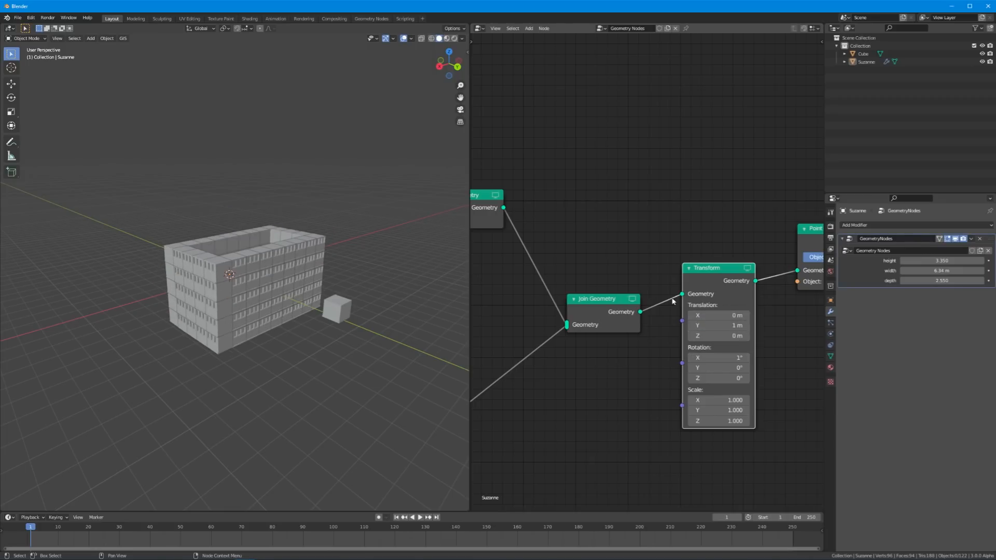
Step: Set the final Transform's Y translation to 0 m and raise the building along Z above the ground grid
mouse_move(362, 311)
middle_mouse_down()
mouse_move(377, 299)
mouse_move(358, 295)
middle_mouse_up()
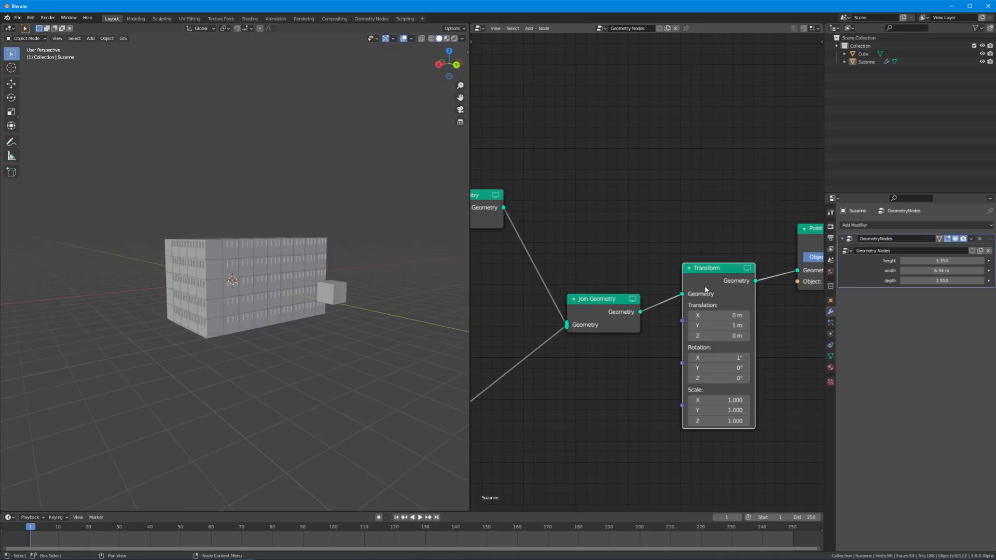
left_click(715, 325)
type("0")
key("Return")
middle_click_drag(410, 275, 357, 282)
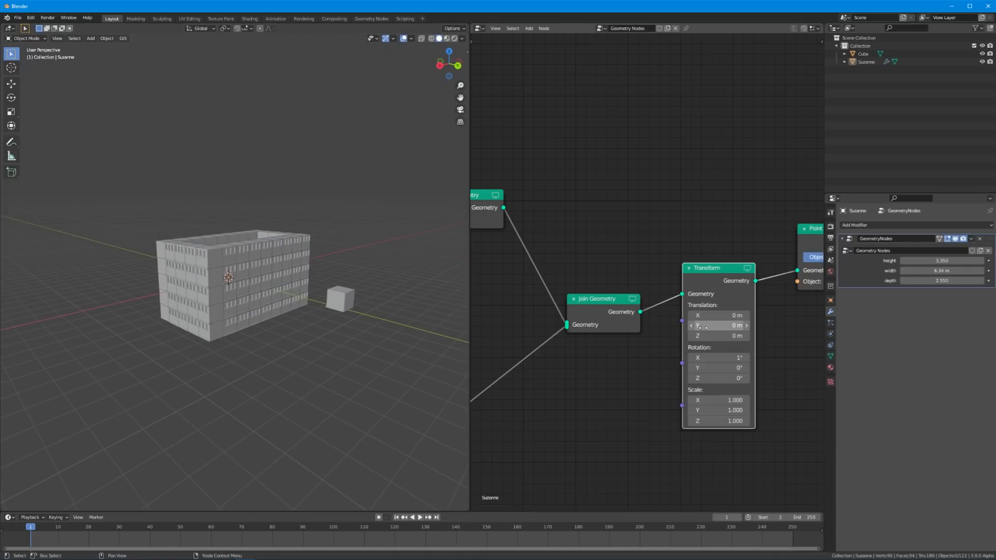
left_click_drag(721, 335, 749, 335)
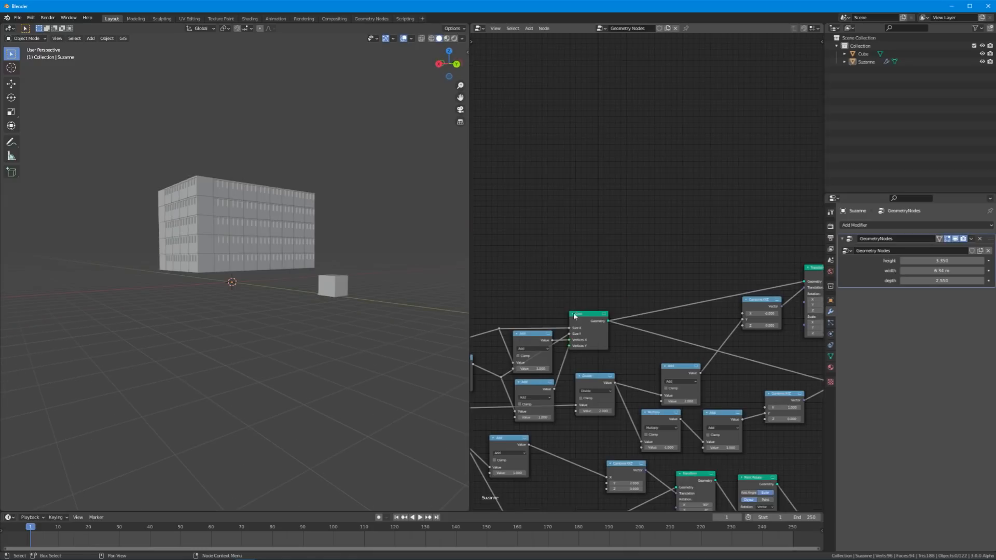
Step: Move the height input's Ceil node above the other two Ceil nodes beside Group Input
scroll(547, 415, "up", 5)
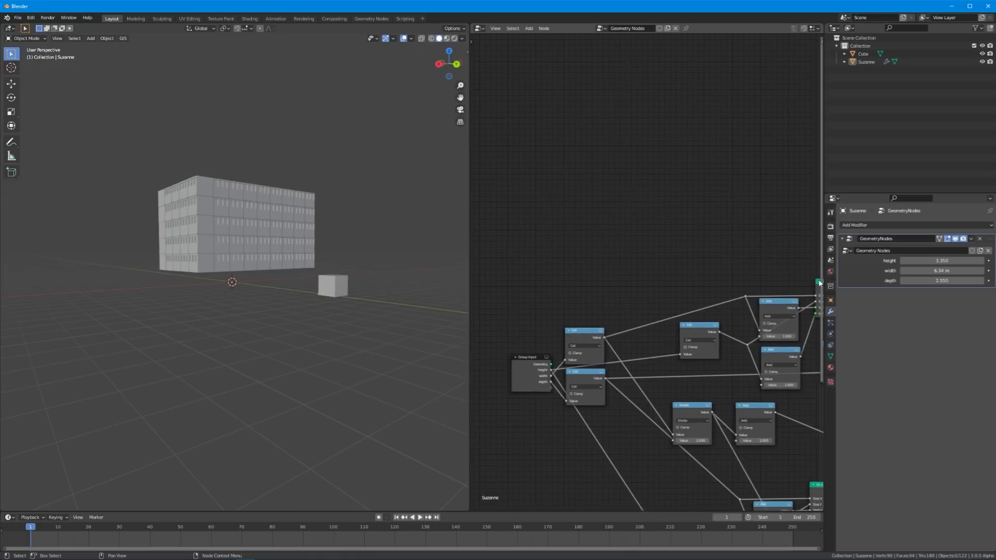
left_click_drag(741, 357, 573, 302)
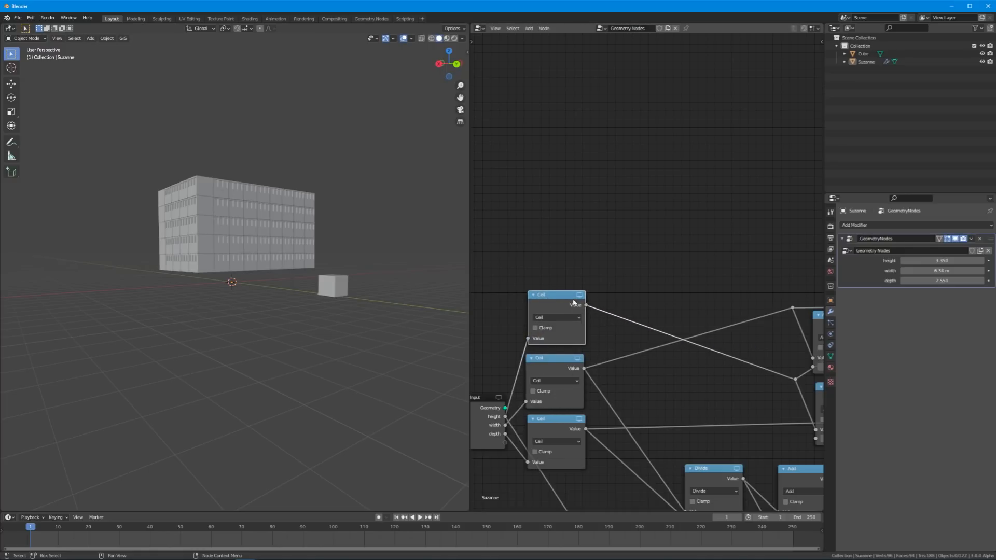
middle_click_drag(573, 303, 520, 306)
Step: Duplicate the height Ceil node, feed the copy from the original's value, and set it to divide by 2
left_click_drag(602, 226, 623, 214)
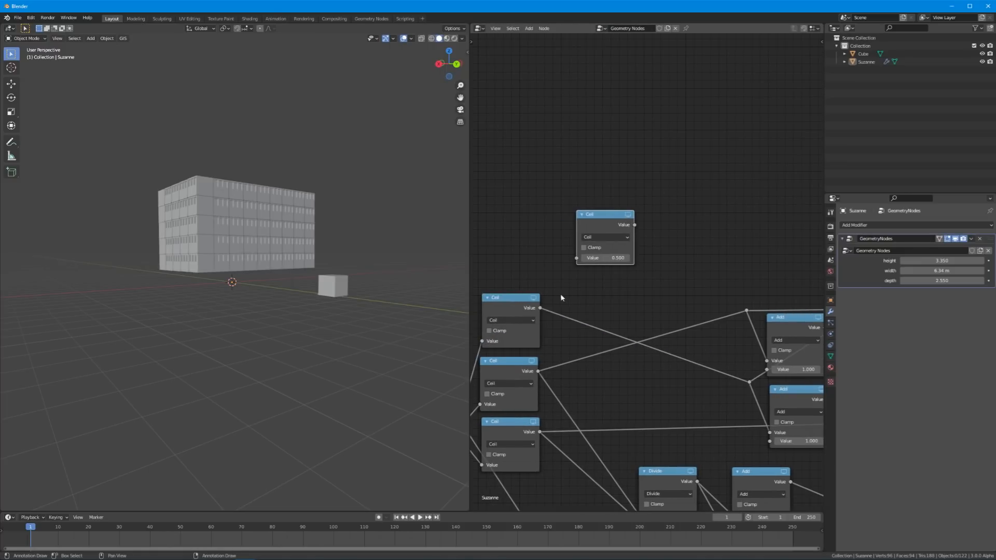
left_click_drag(539, 308, 577, 257)
left_click(605, 237)
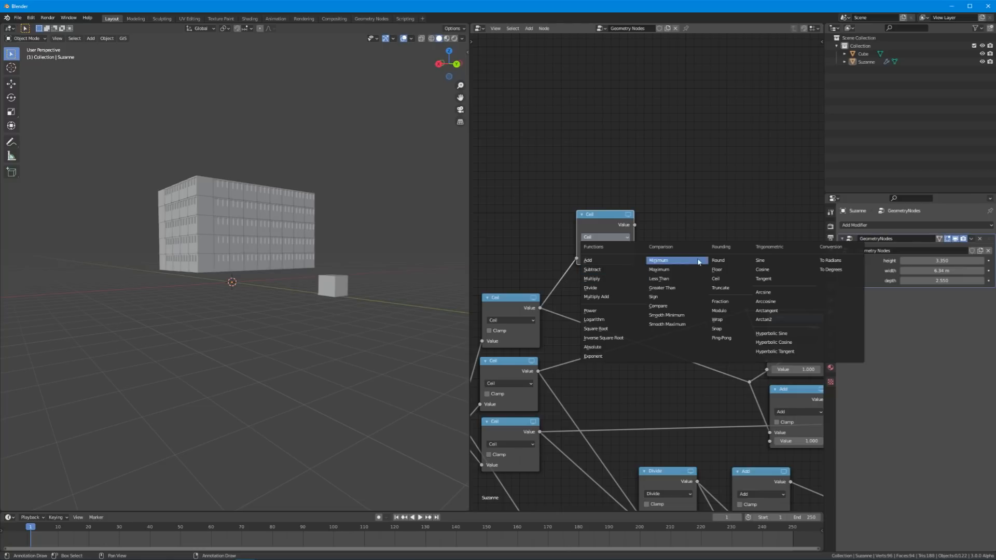
left_click(630, 286)
left_click(606, 268)
type("2")
key("Return")
Step: Move the height Divide node across the node tree to sit above the final Transform and Join Geometry nodes
scroll(714, 287, "down", 5)
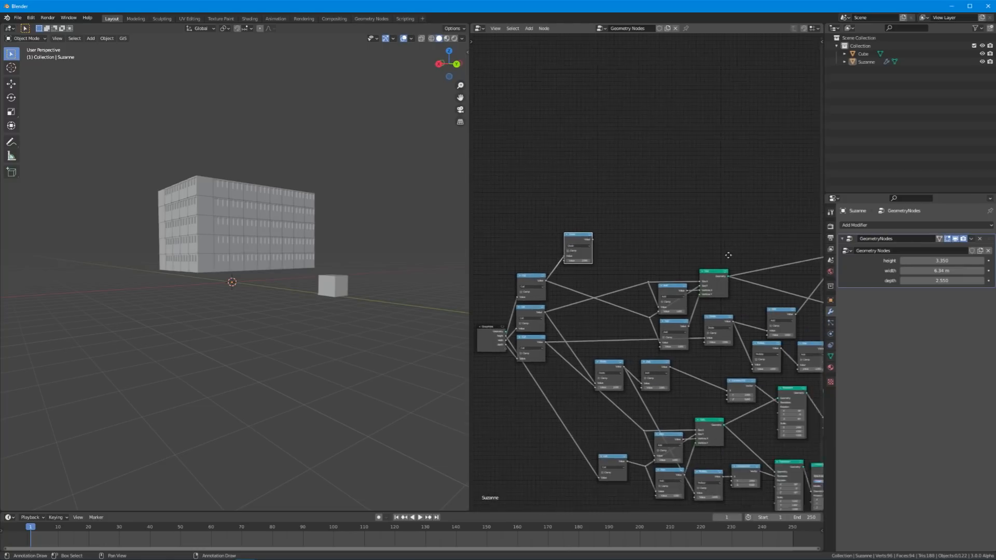
left_click_drag(531, 250, 751, 228)
middle_click_drag(751, 228, 564, 228)
left_click_drag(564, 228, 664, 225)
scroll(707, 245, "up", 7)
middle_click_drag(707, 244, 578, 268)
scroll(578, 268, "up", 2)
middle_click_drag(636, 224, 780, 263)
Step: Add a Combine XYZ node next to the final Transform node
key("shift+a")
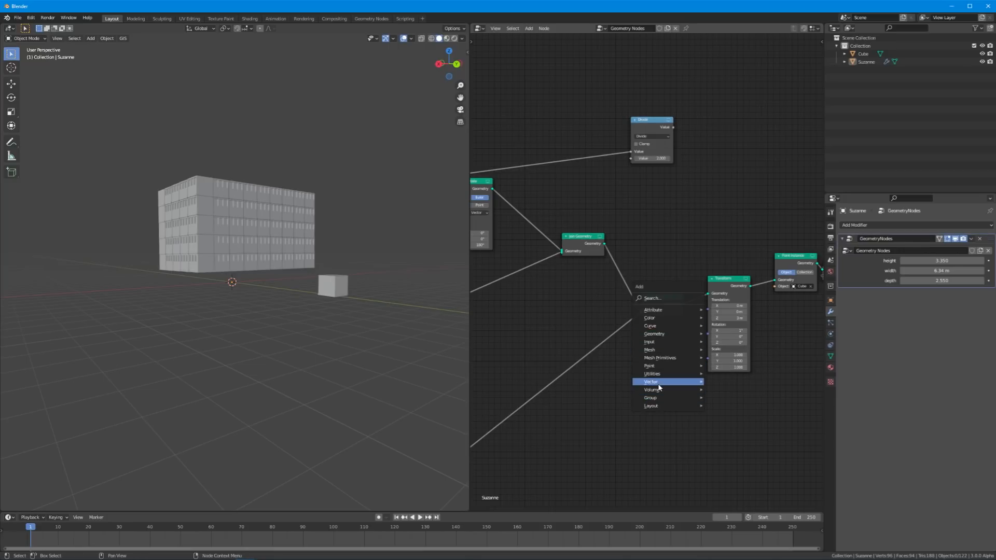
mouse_move(689, 381)
left_click(724, 384)
left_click(679, 344)
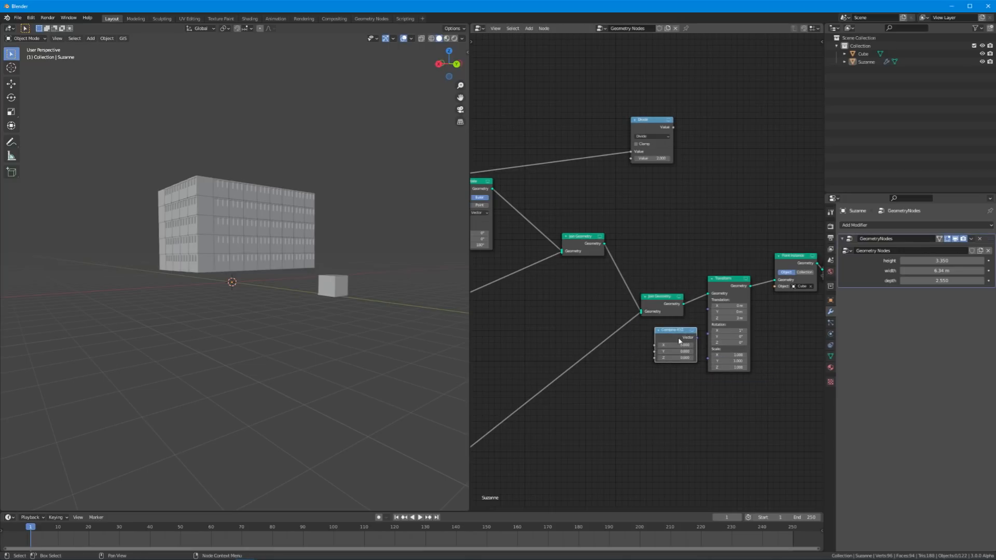
Step: Link the halved height into Combine XYZ's Z and its vector into the final Transform's translation, placing the nodes tidily above it
left_click_drag(695, 337, 690, 224)
scroll(676, 216, "up", 2)
left_click_drag(672, 104, 666, 263)
middle_click_drag(624, 171, 626, 213)
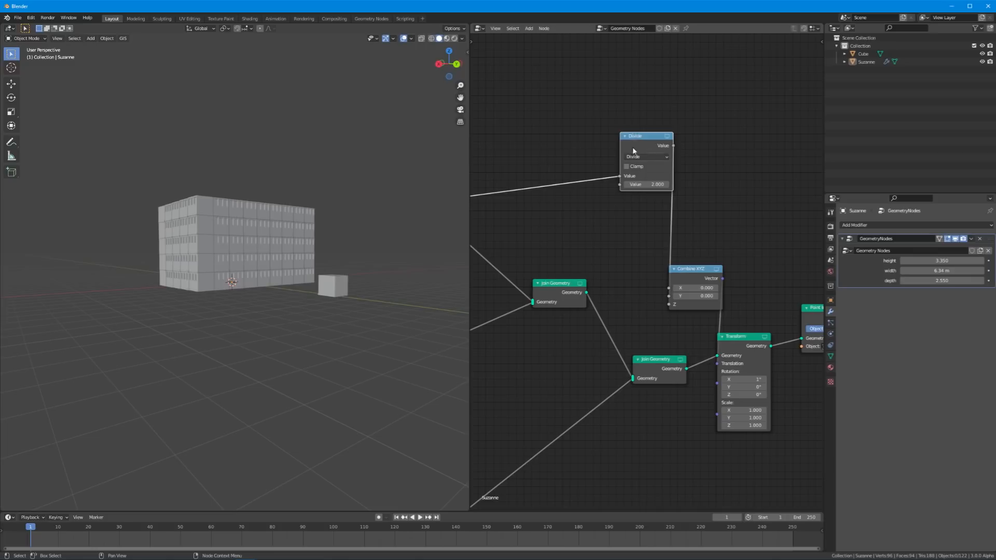
left_click_drag(640, 138, 602, 191)
Step: Vary the building's height input to check how its base sits on the ground
middle_click_drag(427, 262, 332, 290)
left_click_drag(923, 261, 905, 262)
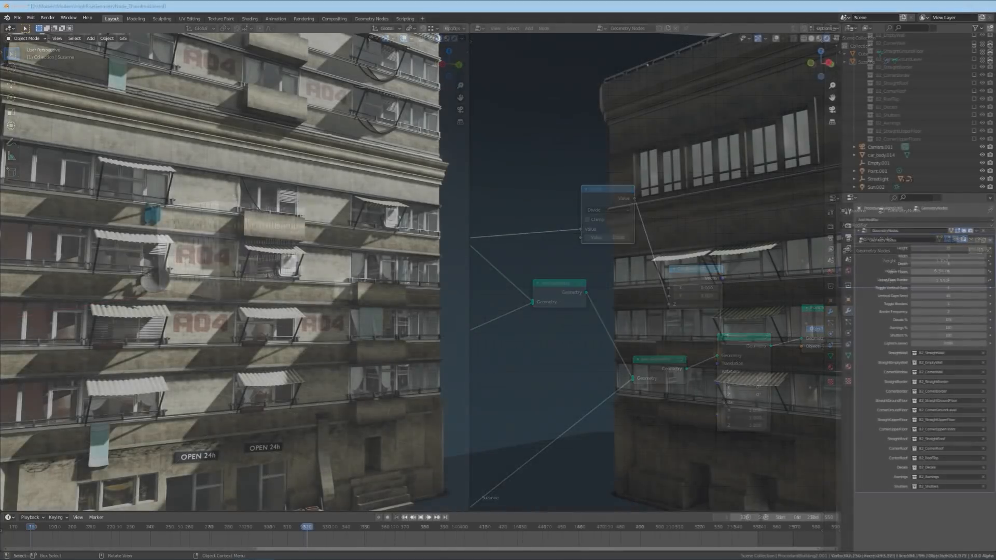